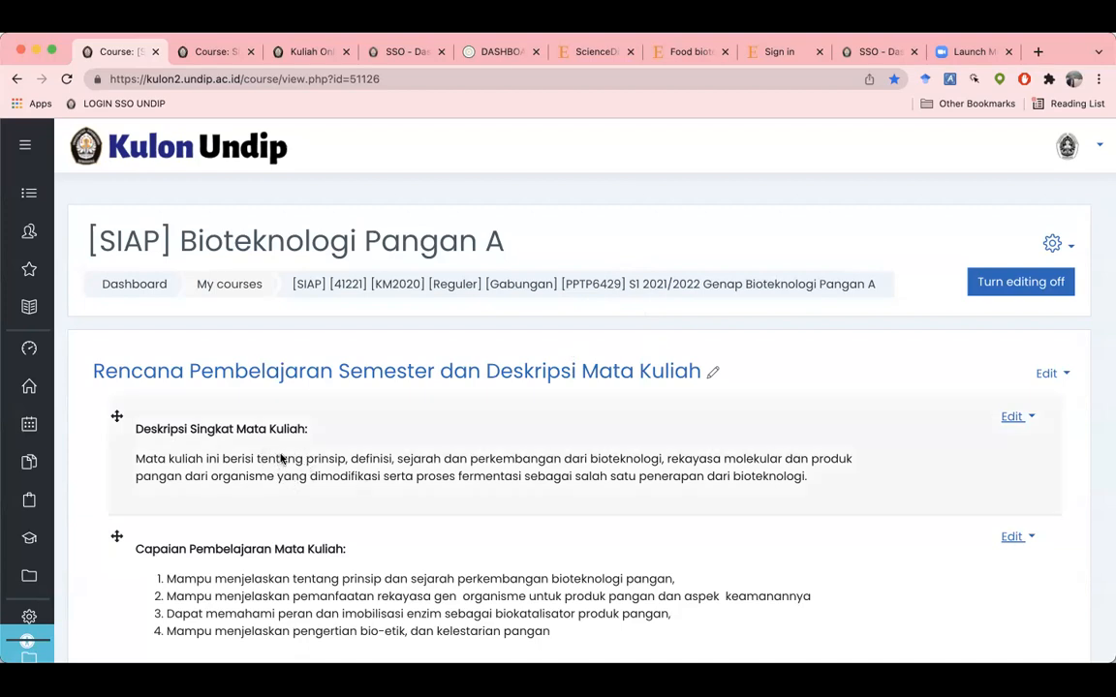
Step: Open the activity chooser for Pertemuan Minggu Ke-1 and show all activity types
scroll(281, 460, "down", 1)
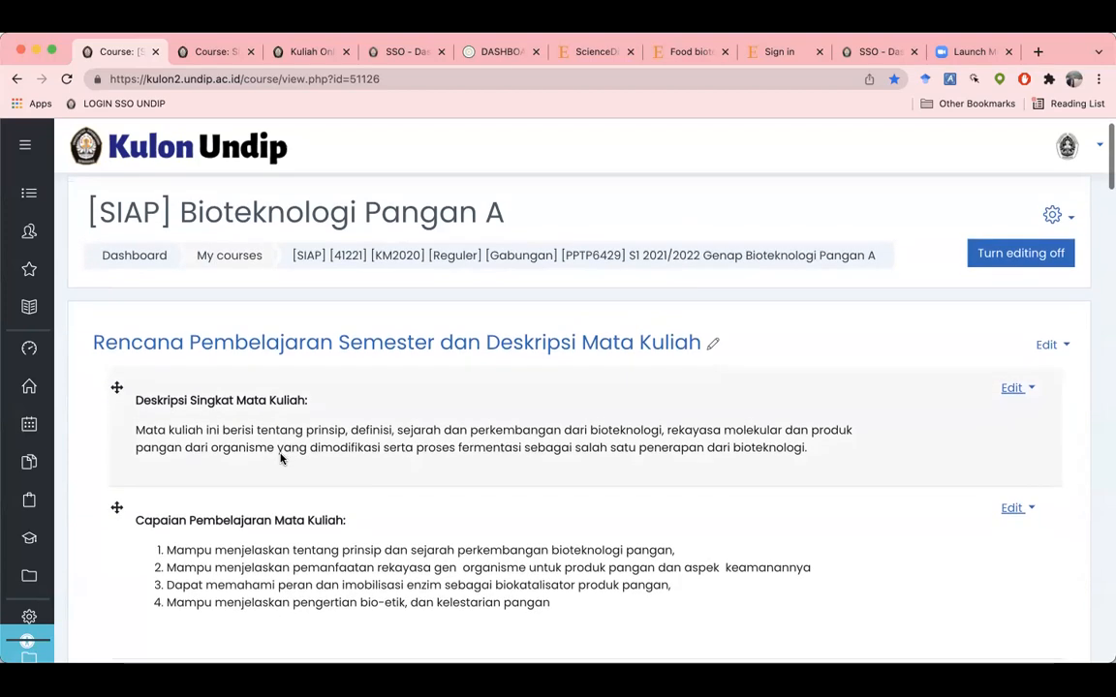
scroll(281, 459, "down", 1)
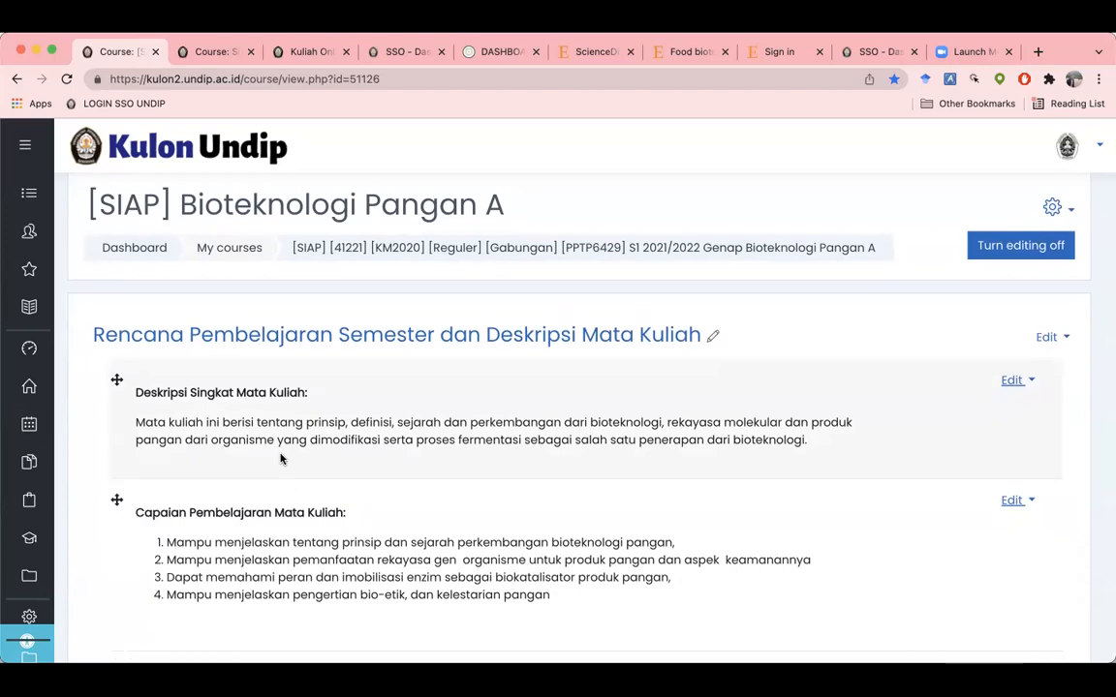
scroll(281, 459, "down", 1)
scroll(280, 460, "down", 1)
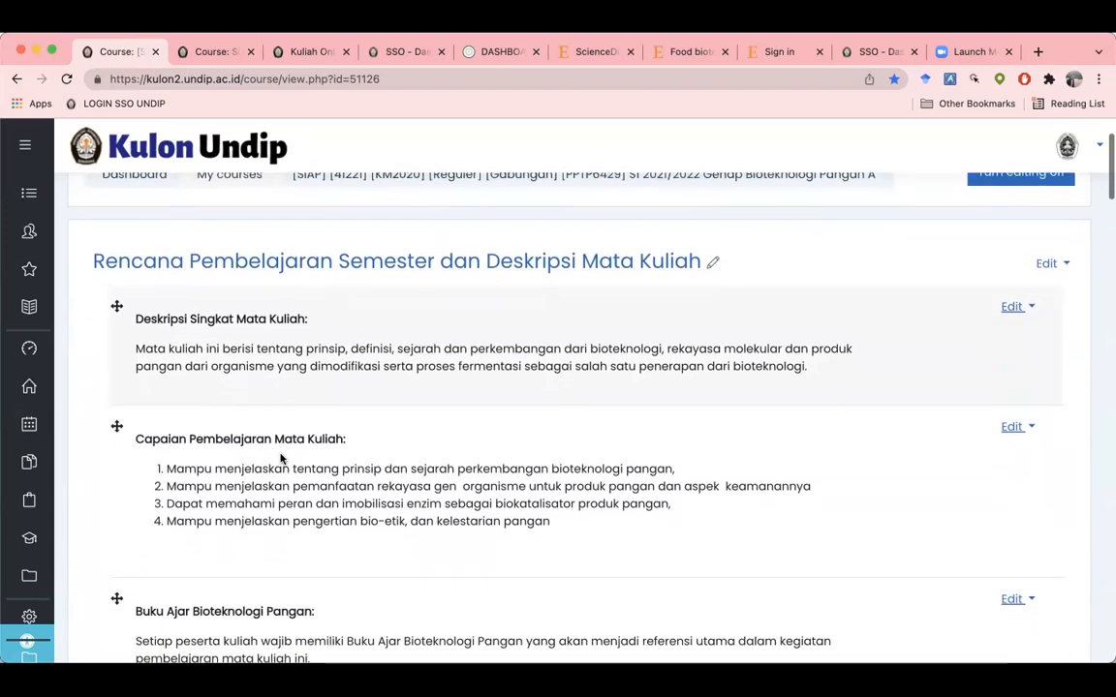
scroll(281, 459, "down", 3)
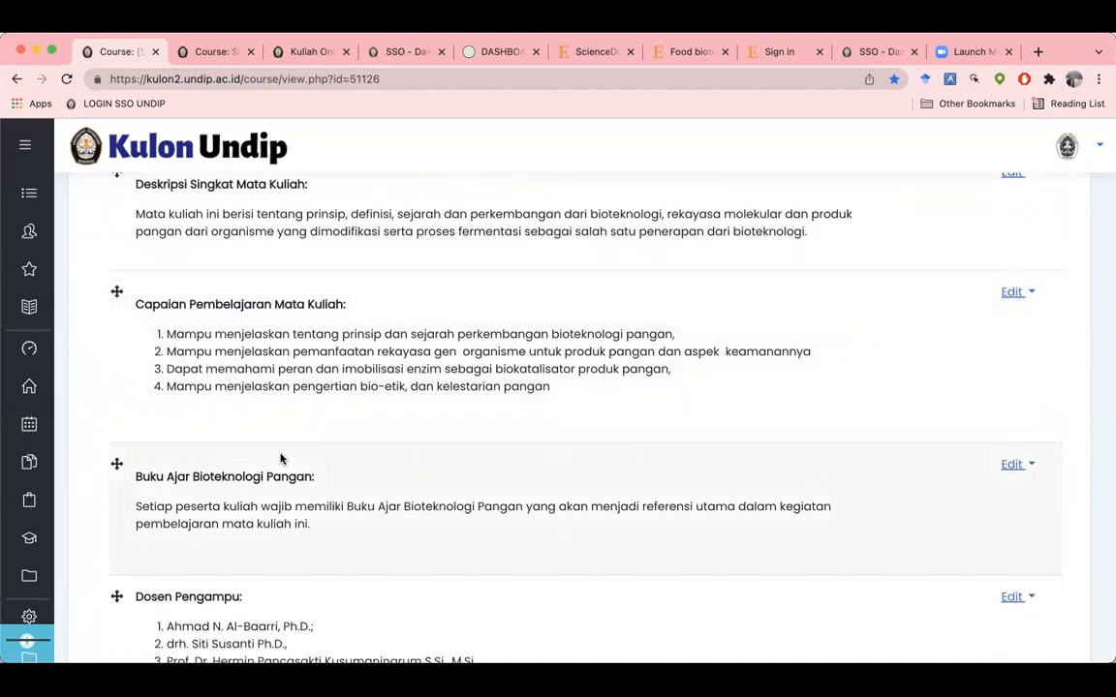
scroll(281, 459, "down", 3)
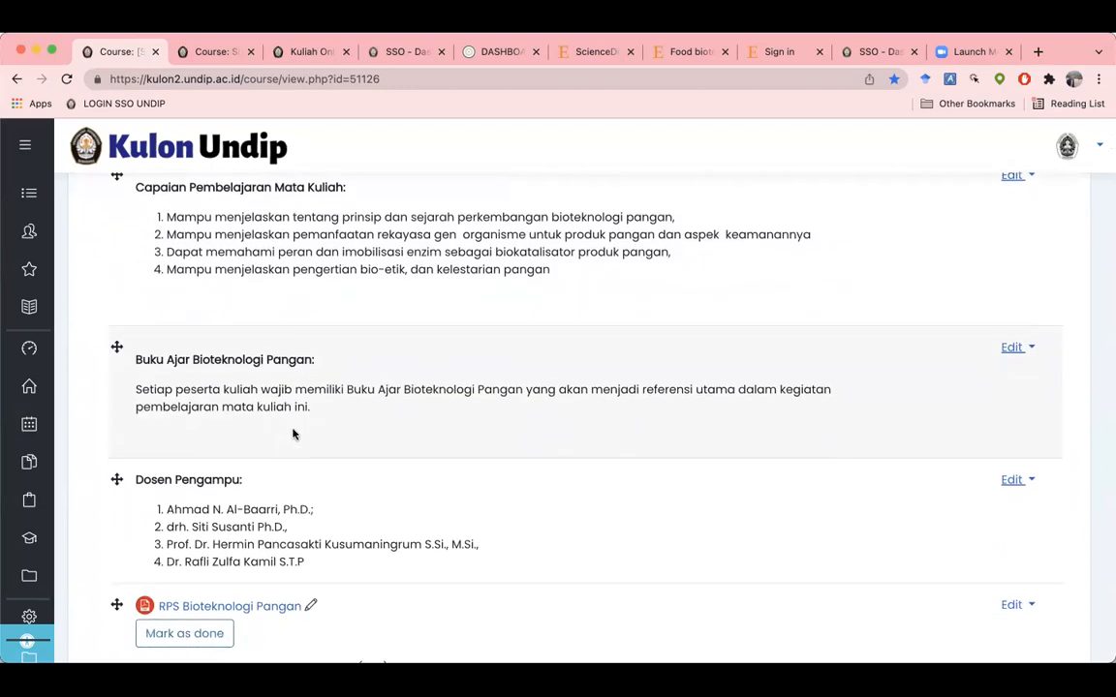
scroll(294, 434, "down", 4)
scroll(293, 434, "down", 6)
scroll(294, 434, "down", 4)
scroll(294, 434, "down", 2)
scroll(294, 434, "down", 4)
scroll(293, 434, "down", 5)
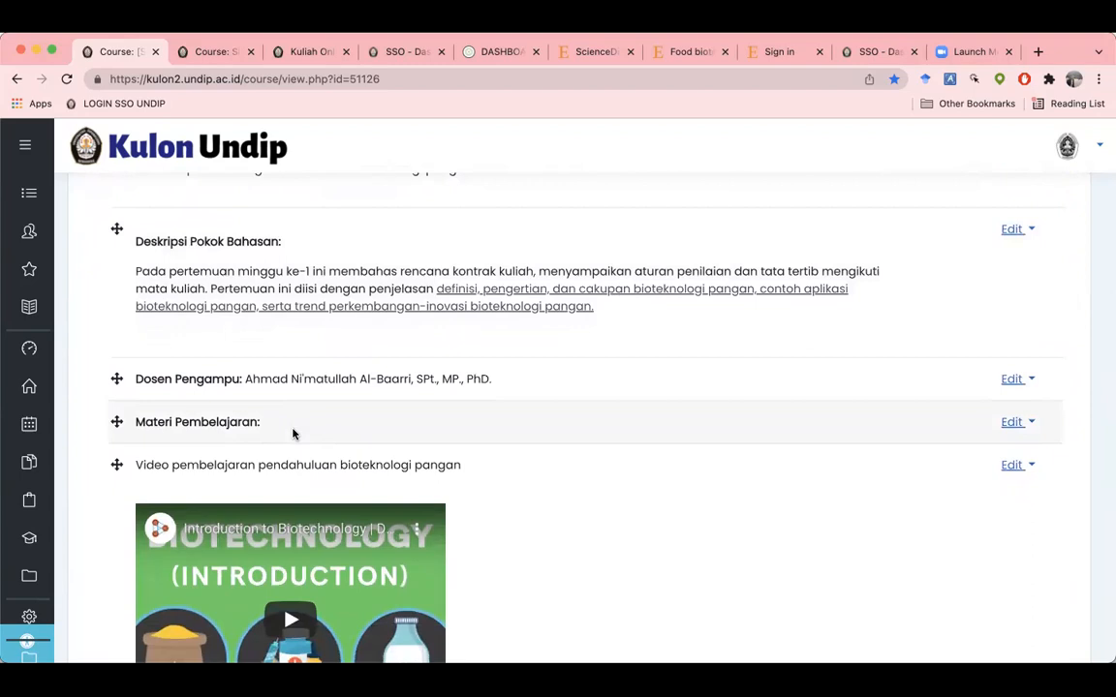
scroll(294, 434, "up", 4)
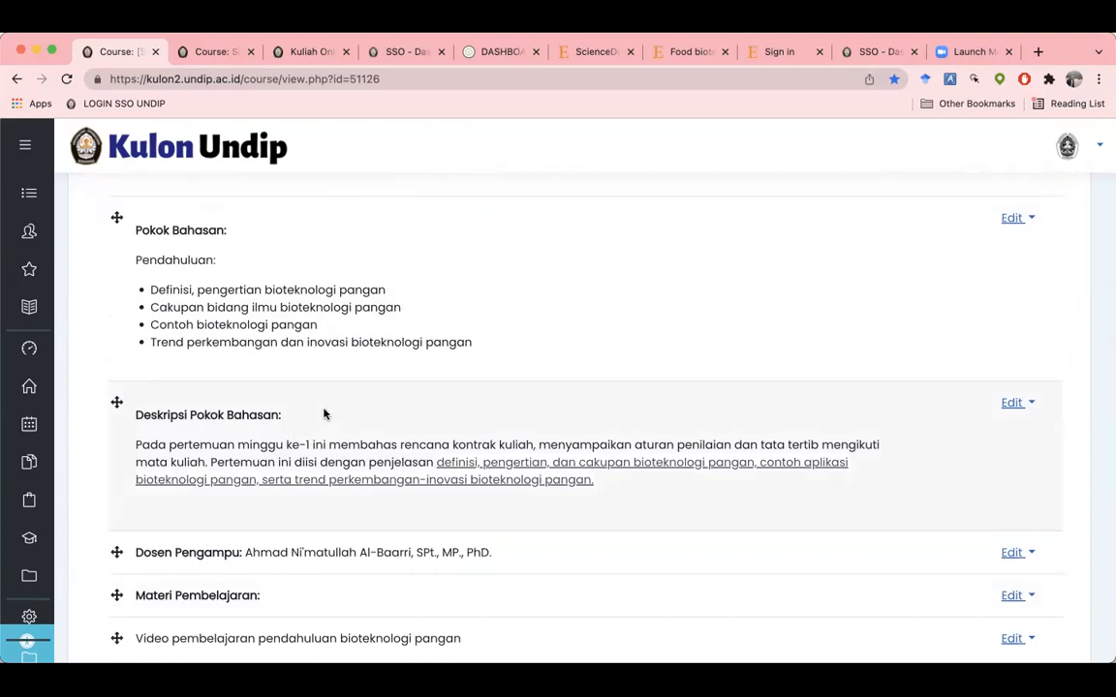
scroll(324, 414, "down", 1)
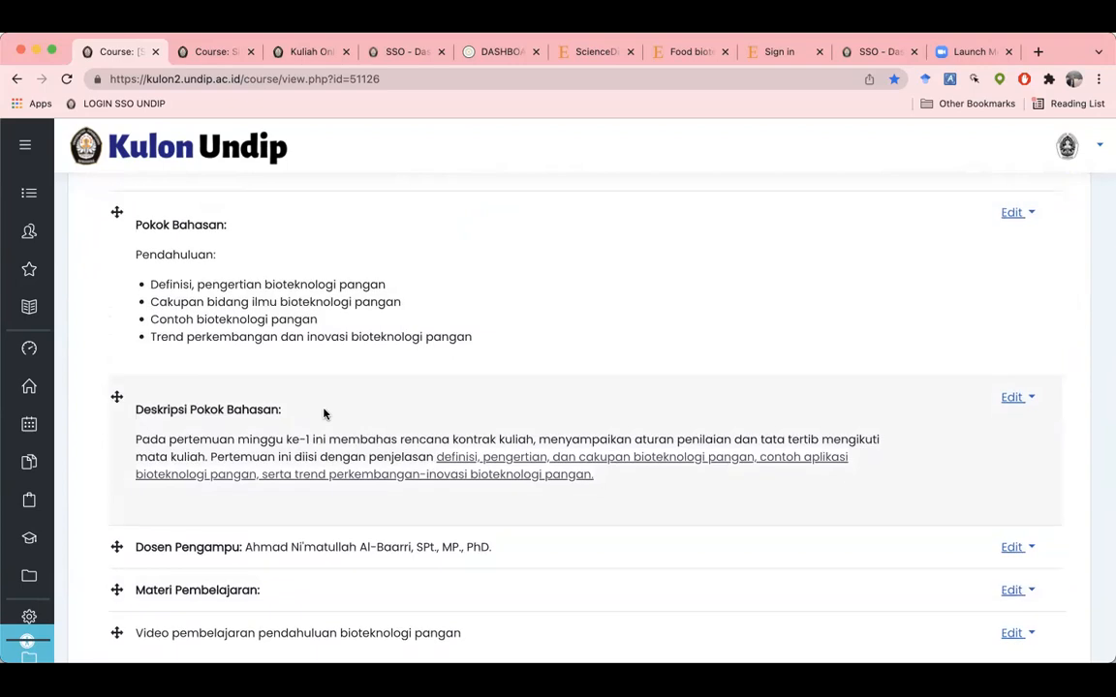
scroll(325, 414, "up", 5)
scroll(324, 414, "up", 3)
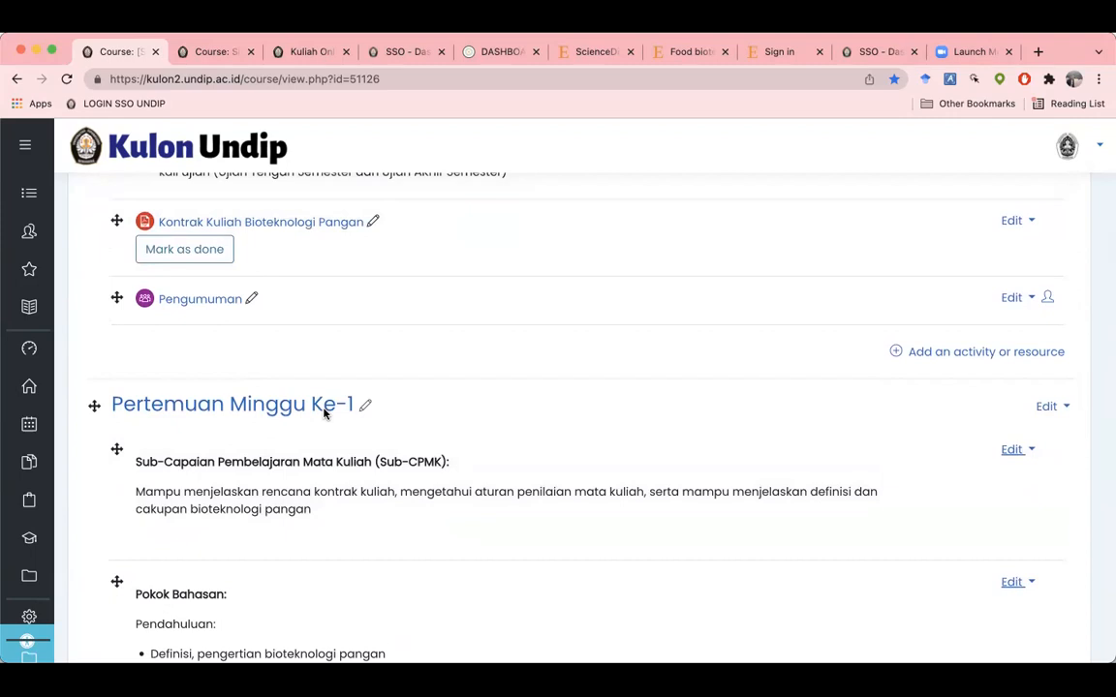
scroll(325, 414, "down", 12)
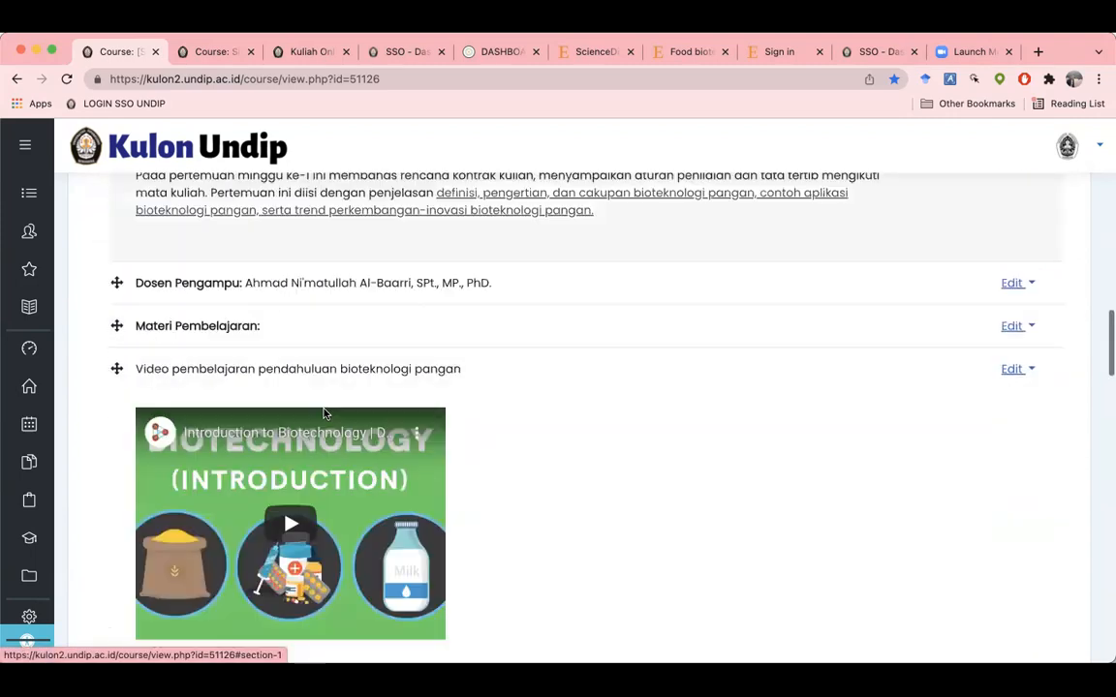
scroll(324, 414, "down", 14)
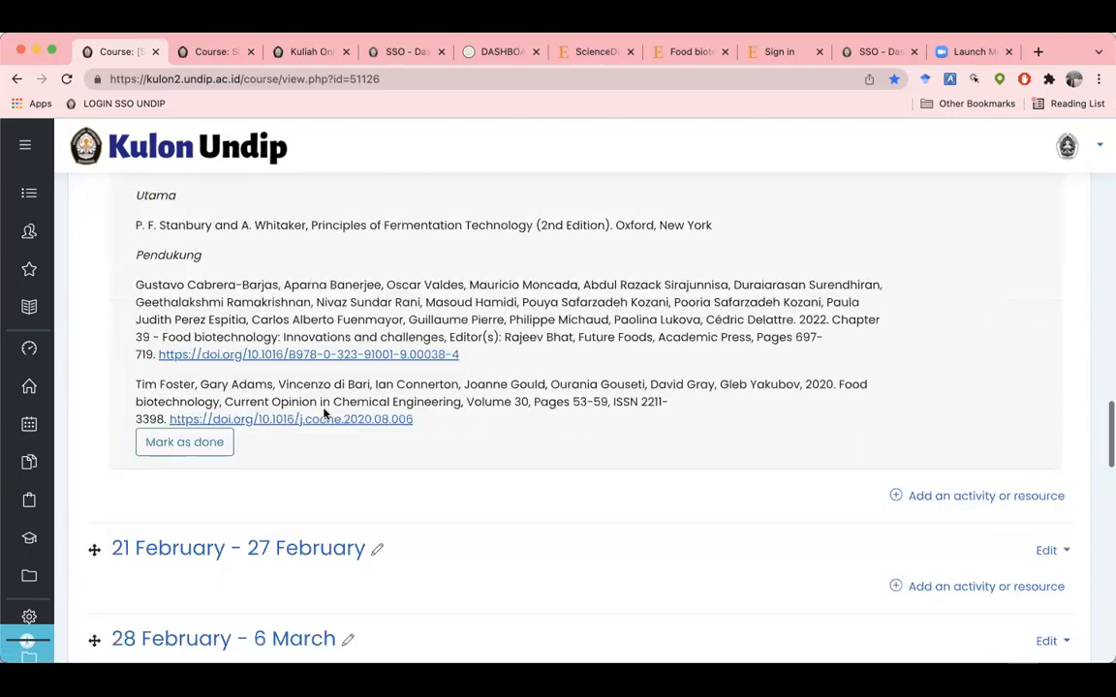
scroll(325, 412, "down", 1)
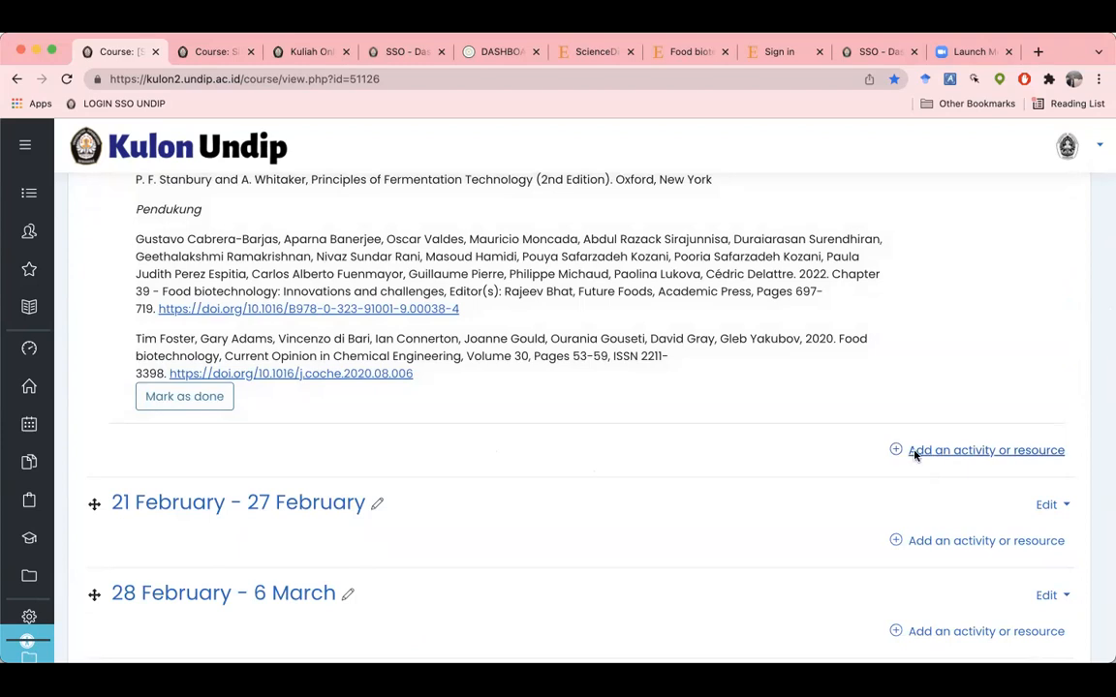
left_click(945, 454)
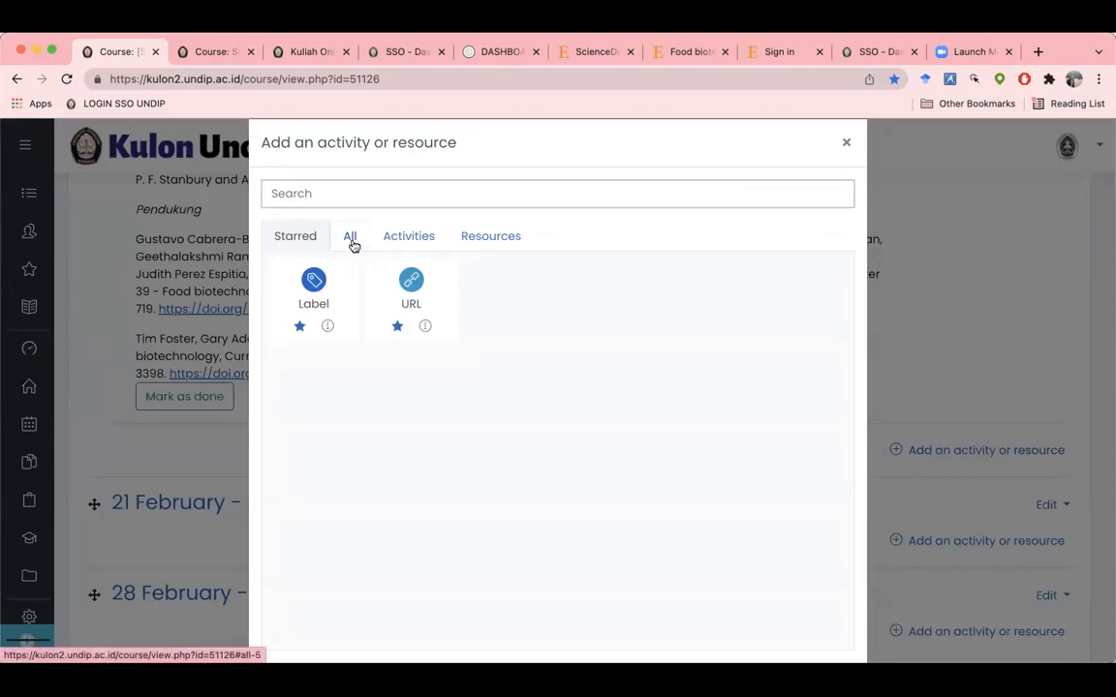
left_click(419, 241)
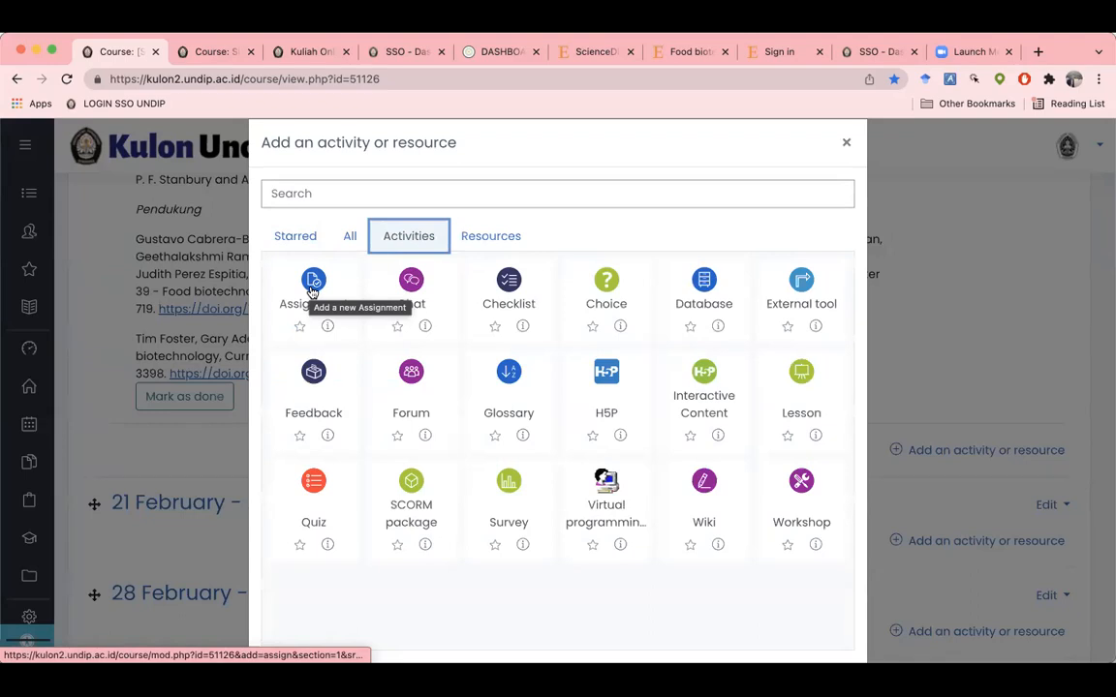
Step: Star Assignment, then start a new Assignment from the Starred list
left_click(300, 329)
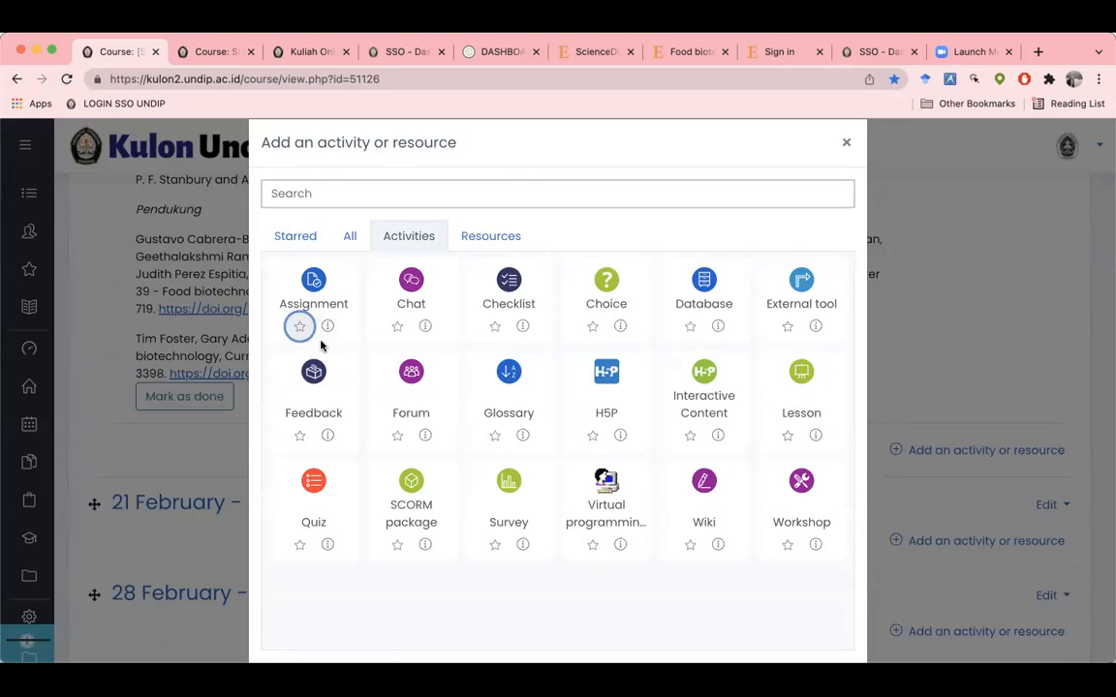
left_click(304, 244)
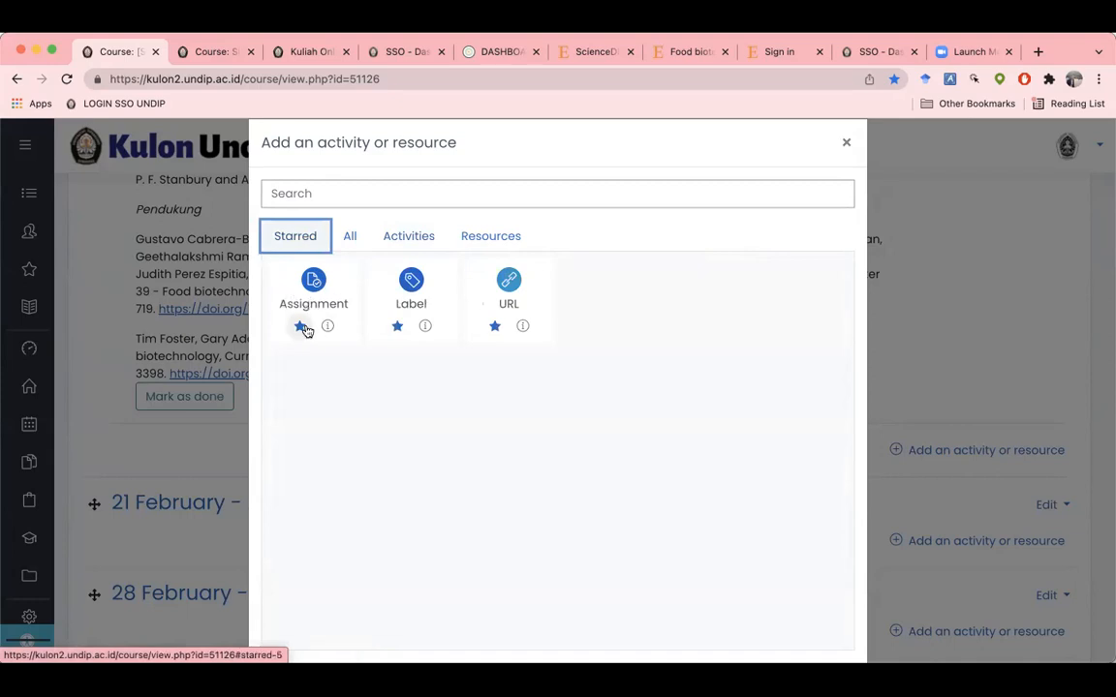
left_click(315, 282)
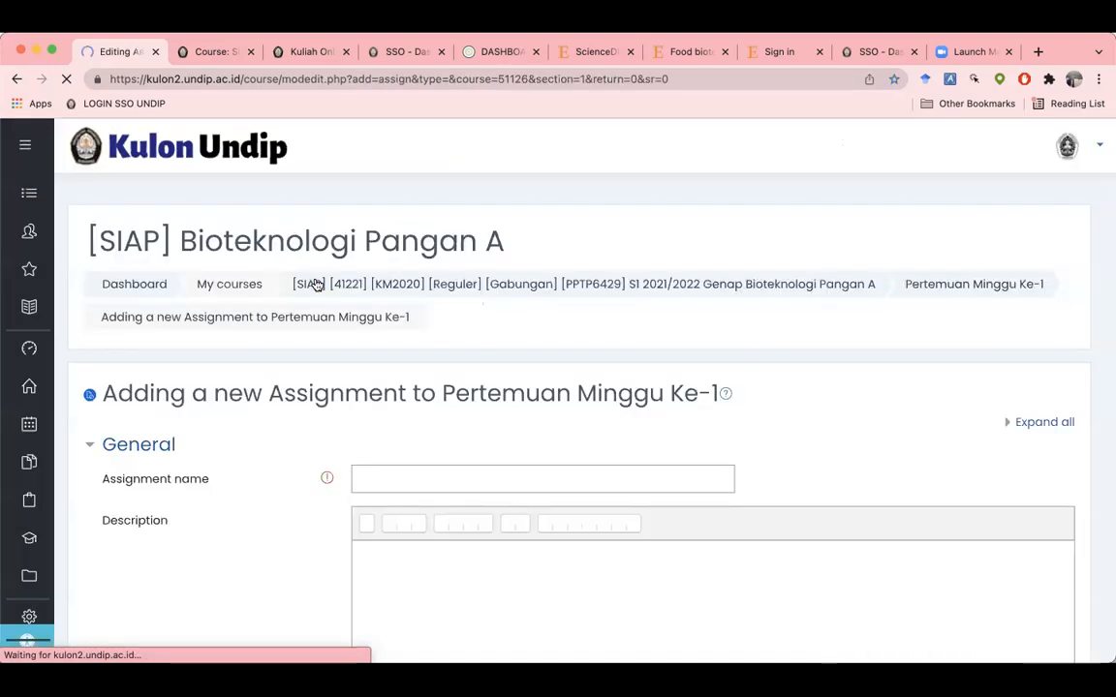
Step: Enter 'Tugas Pengumpulan Poster Bioteknologi Pangan di Sekitar Kita' as the assignment name
scroll(320, 319, "down", 3)
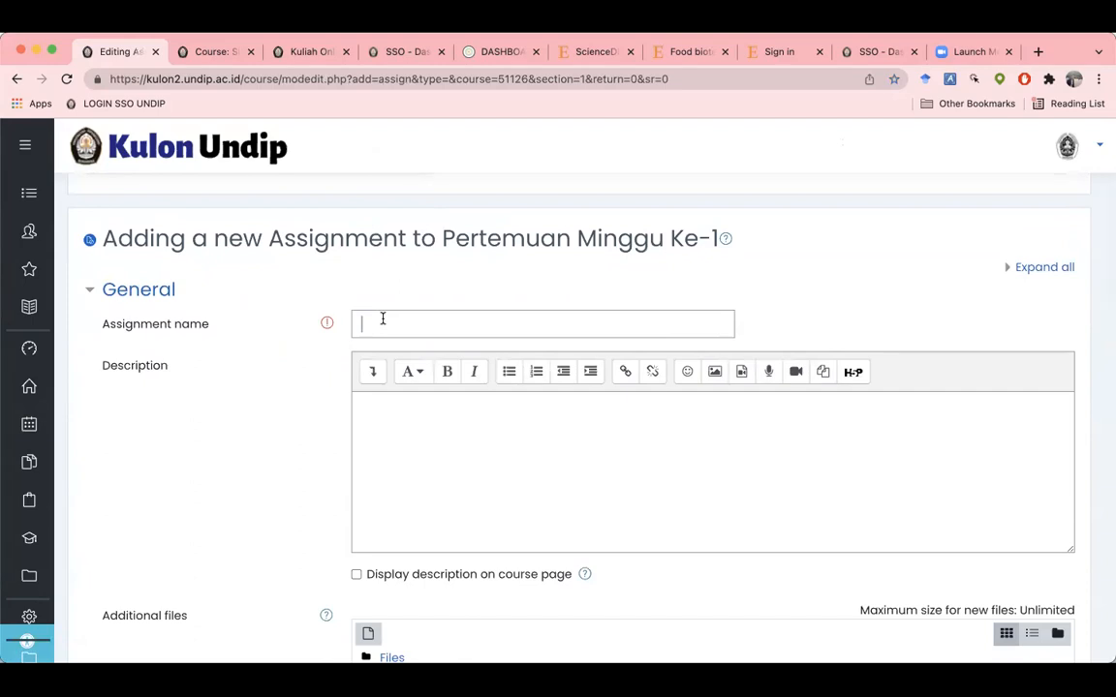
left_click(381, 320)
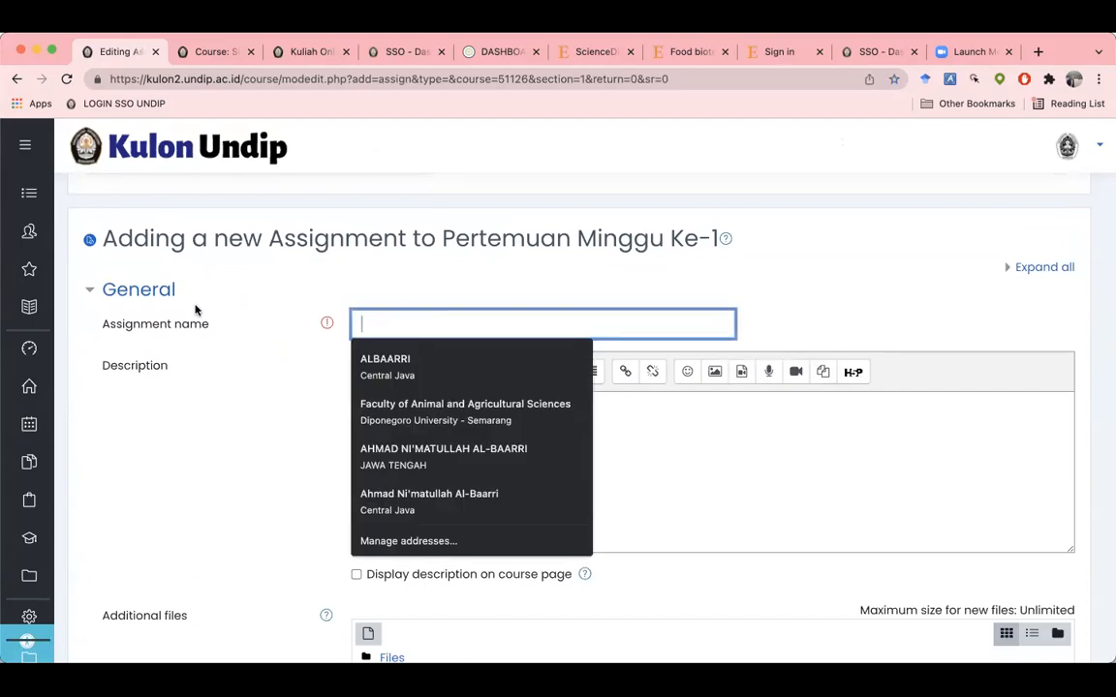
type("Tugas Pengumpulan Poster")
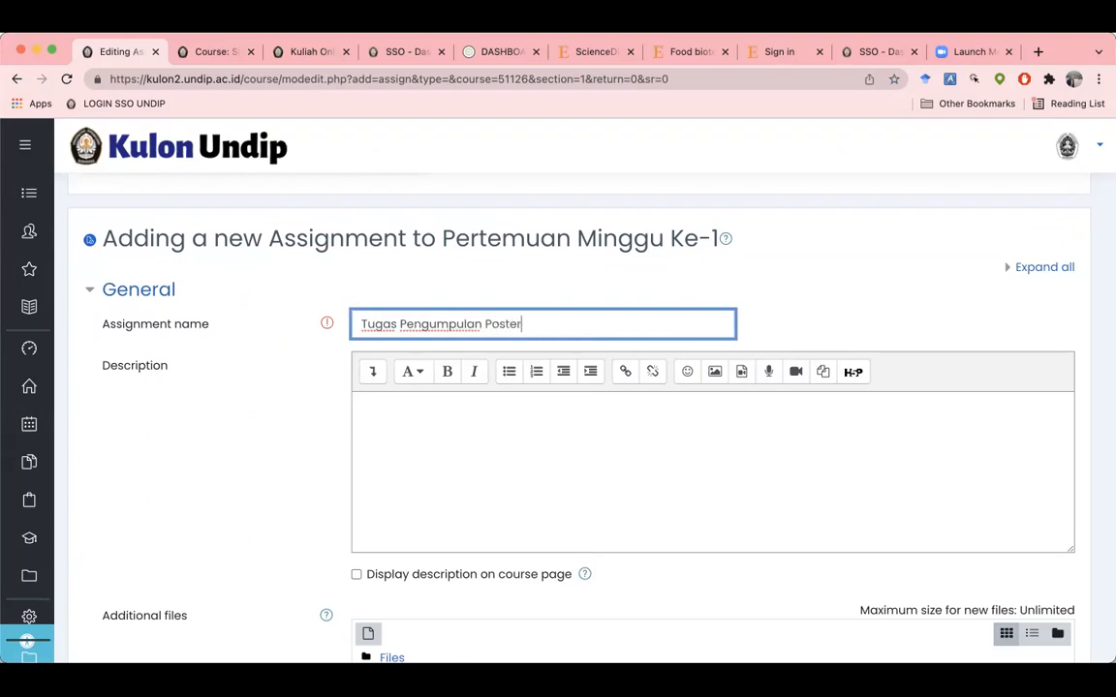
type(" Bito")
type("oteknolog")
type("i Pan")
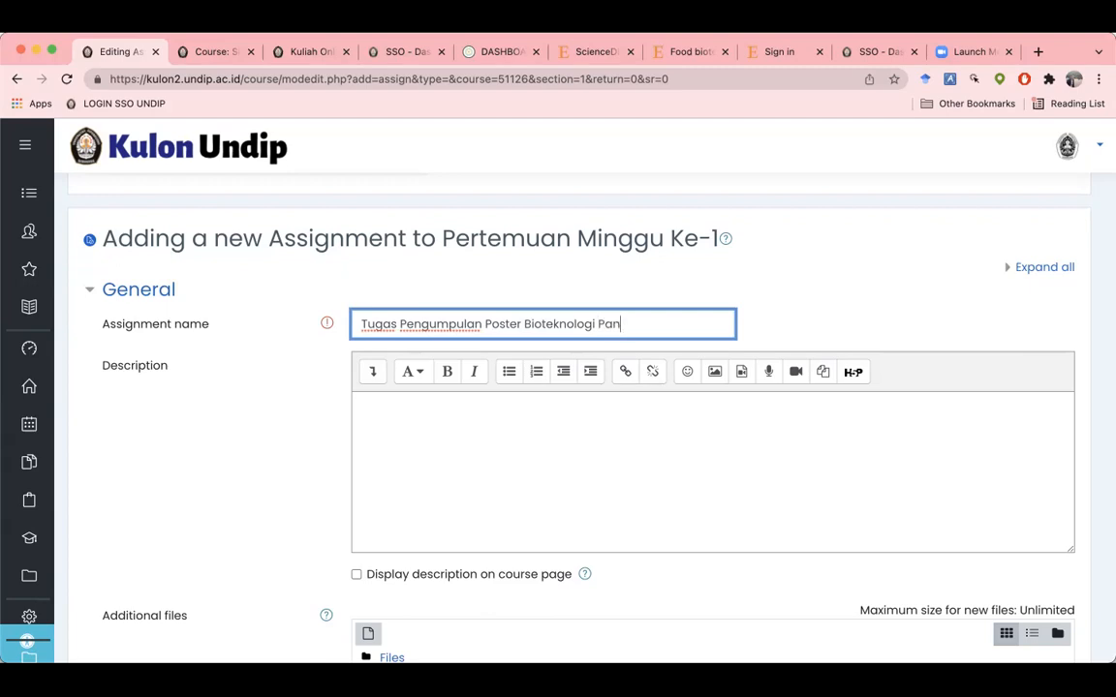
type("gan di Sekitar Kita")
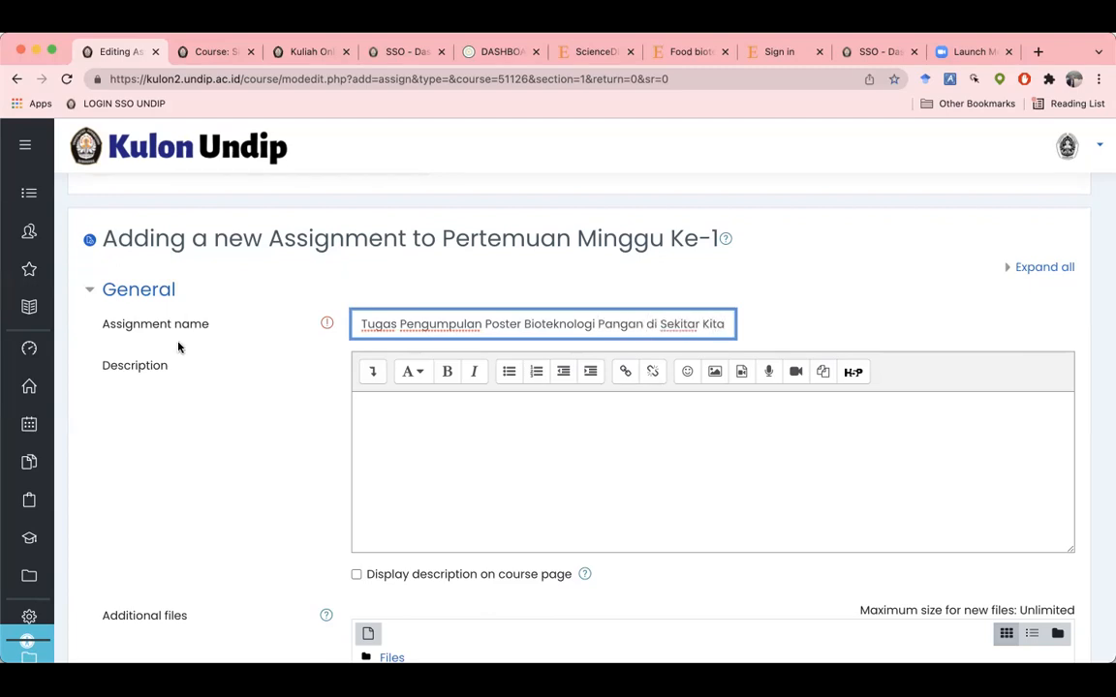
left_click(372, 421)
scroll(277, 426, "down", 1)
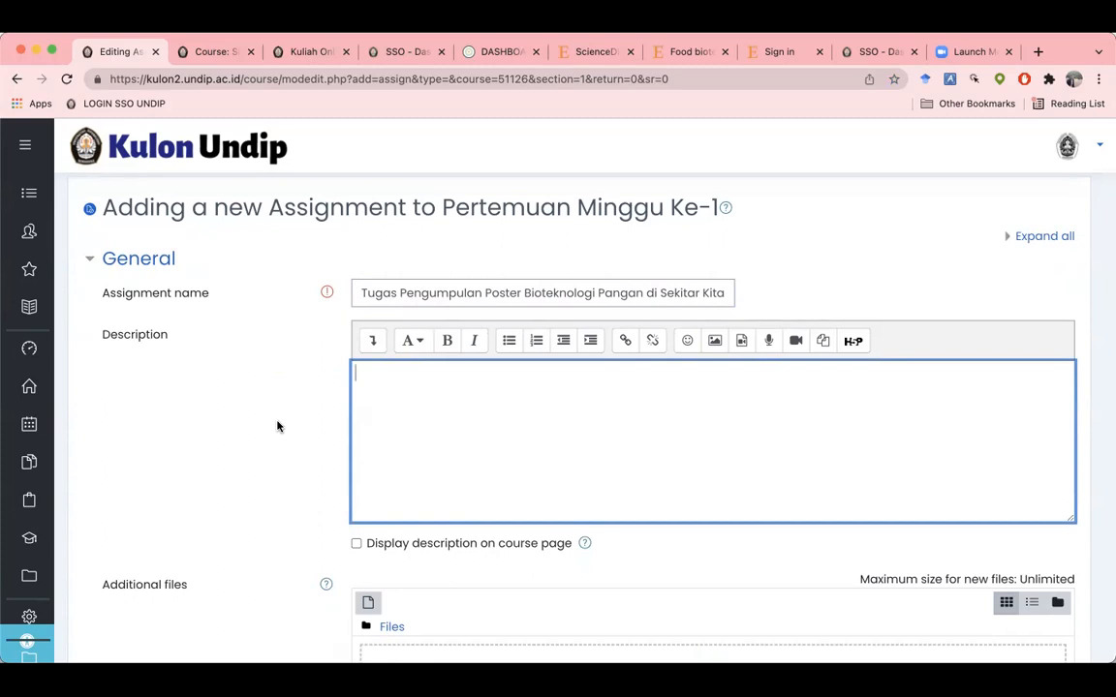
Step: Describe the biotechnology poster task, requiring an A4 PDF of at most 10 MB
type("Buatlah poster dala")
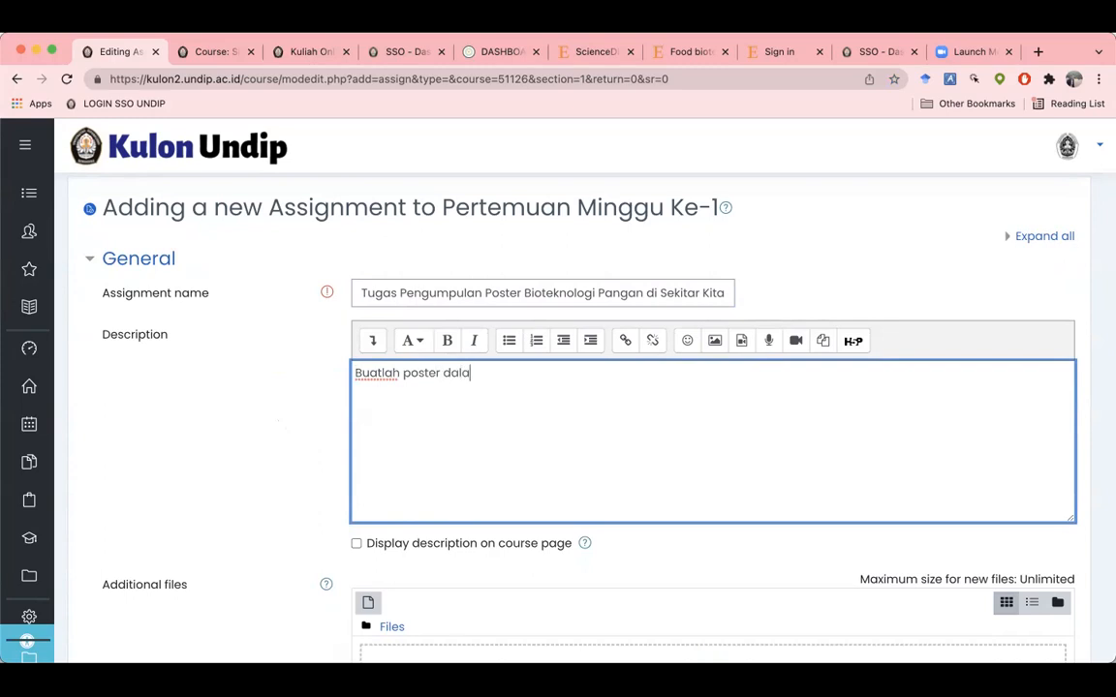
type("m bentuk PDF")
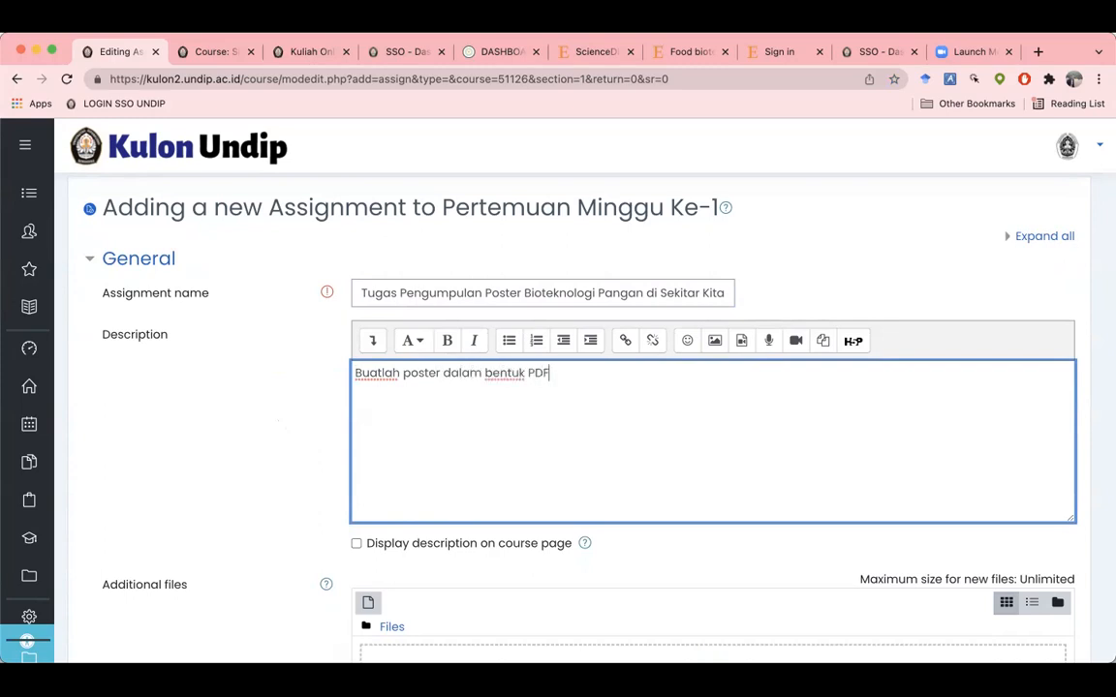
type(" yang berisi men")
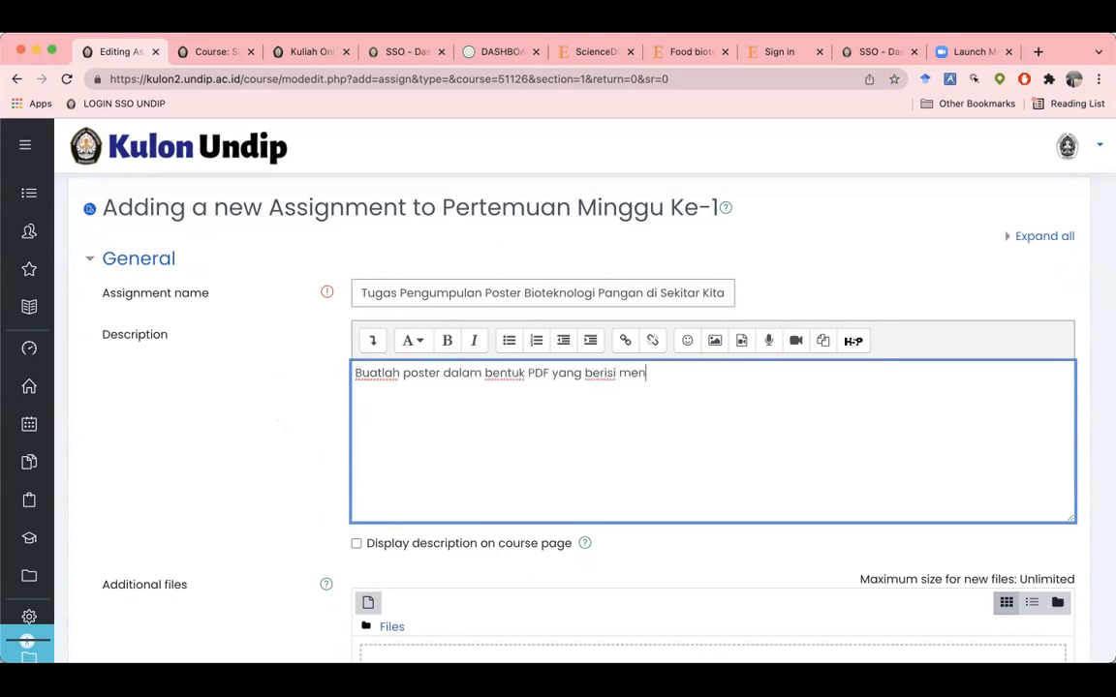
type("genai proses dan pro")
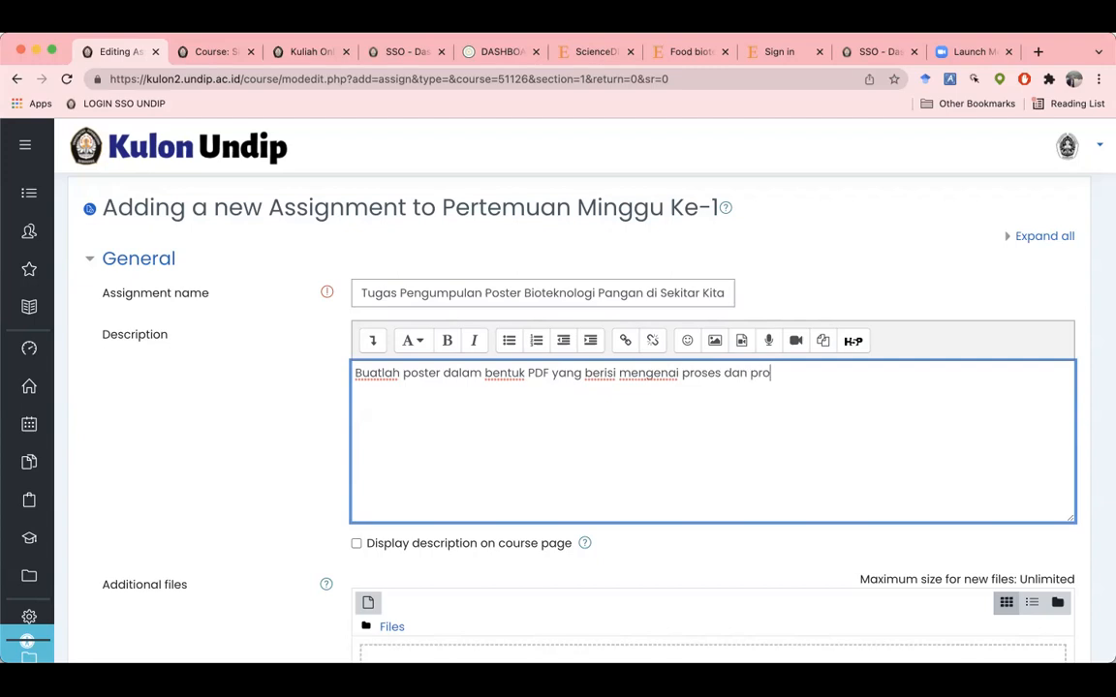
type("duk bitoeknologi ")
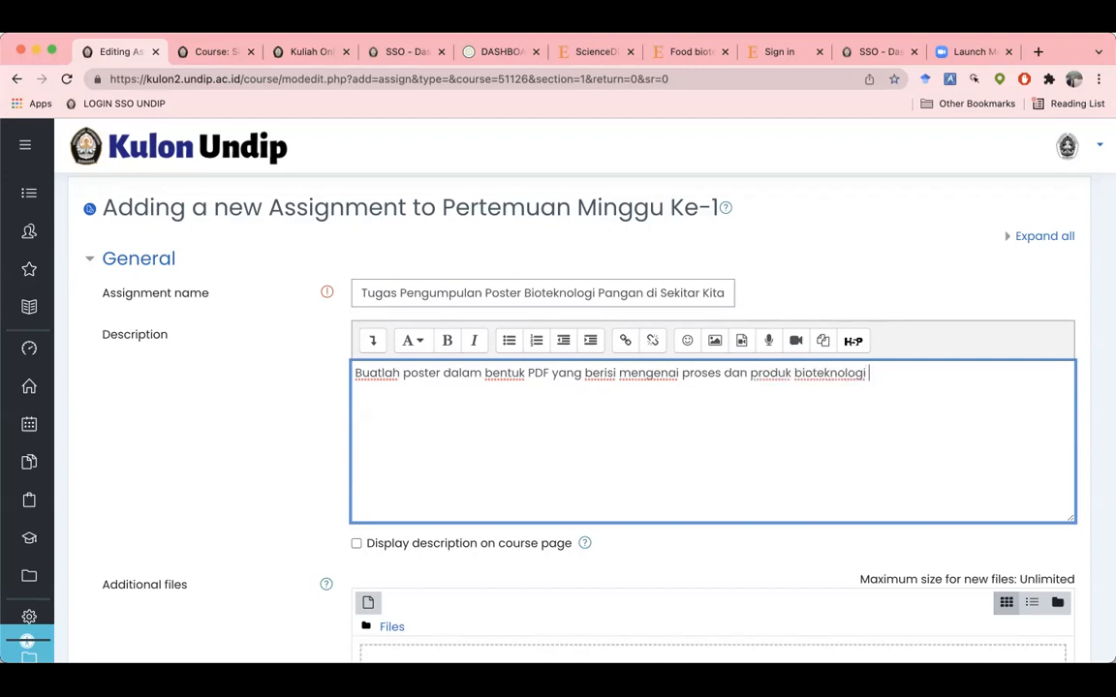
type("pangan di sekitar kalian. Buatlah secara komprehan")
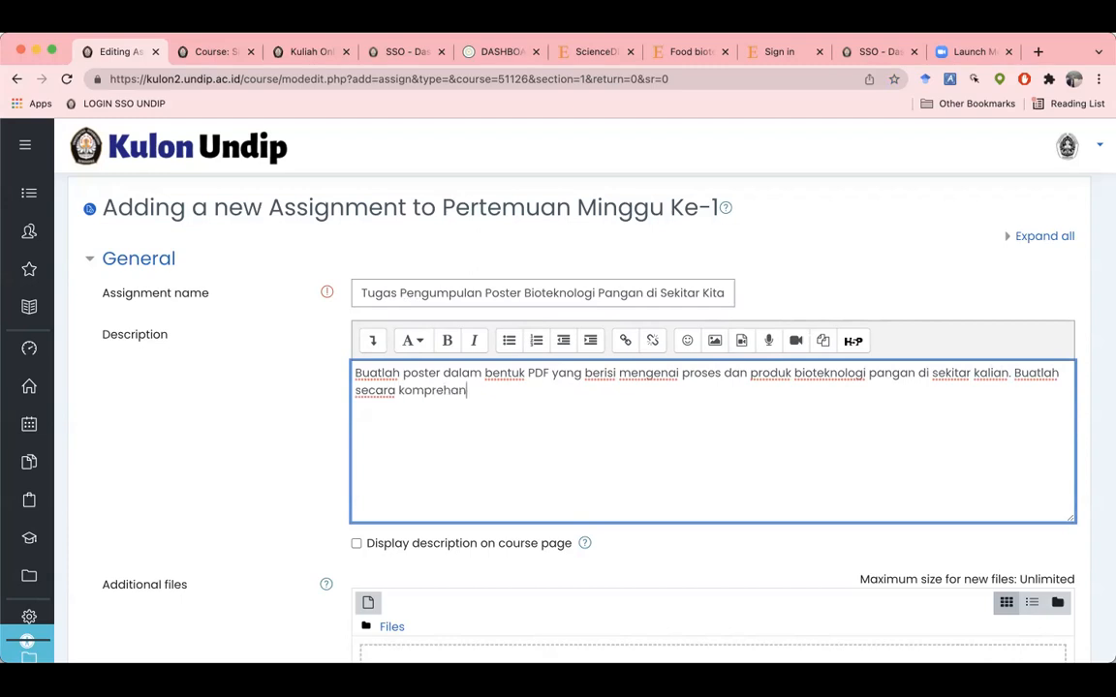
type("sif, ")
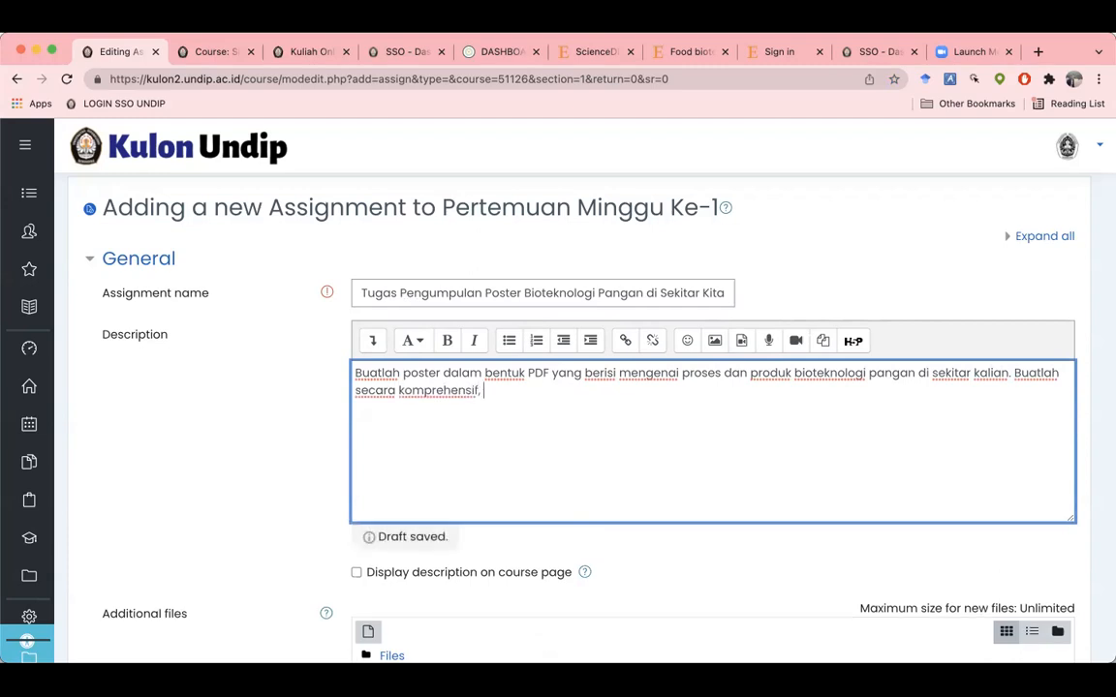
type("tertata rapi dan menarik")
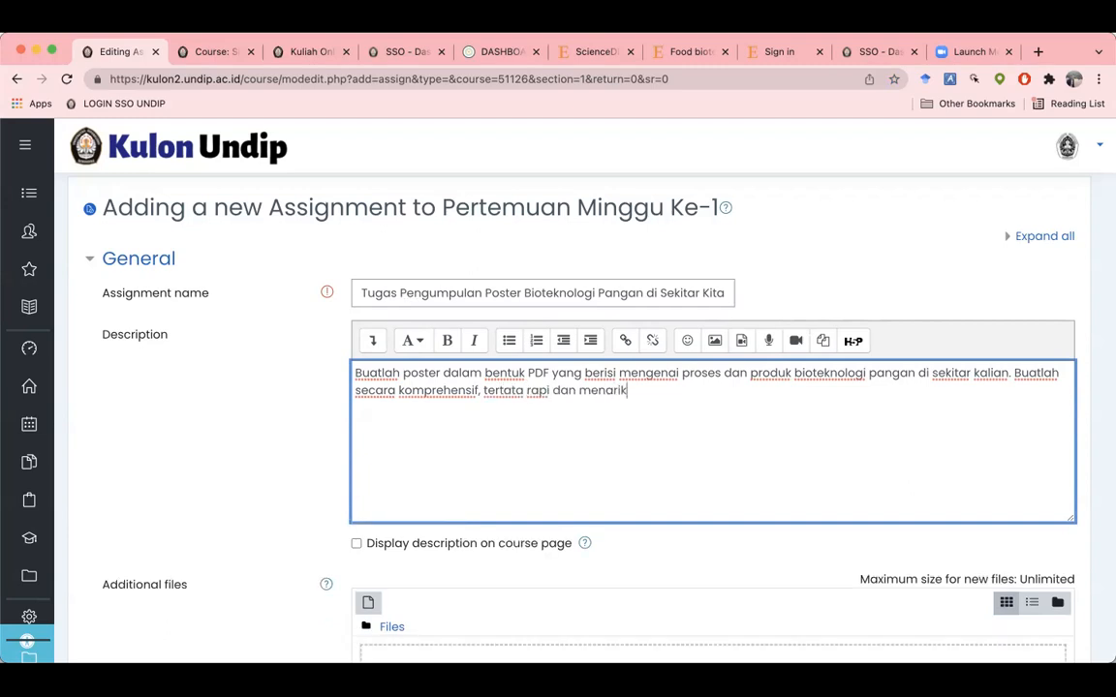
type(". Penjelasan poster aladdalah dimulai dar")
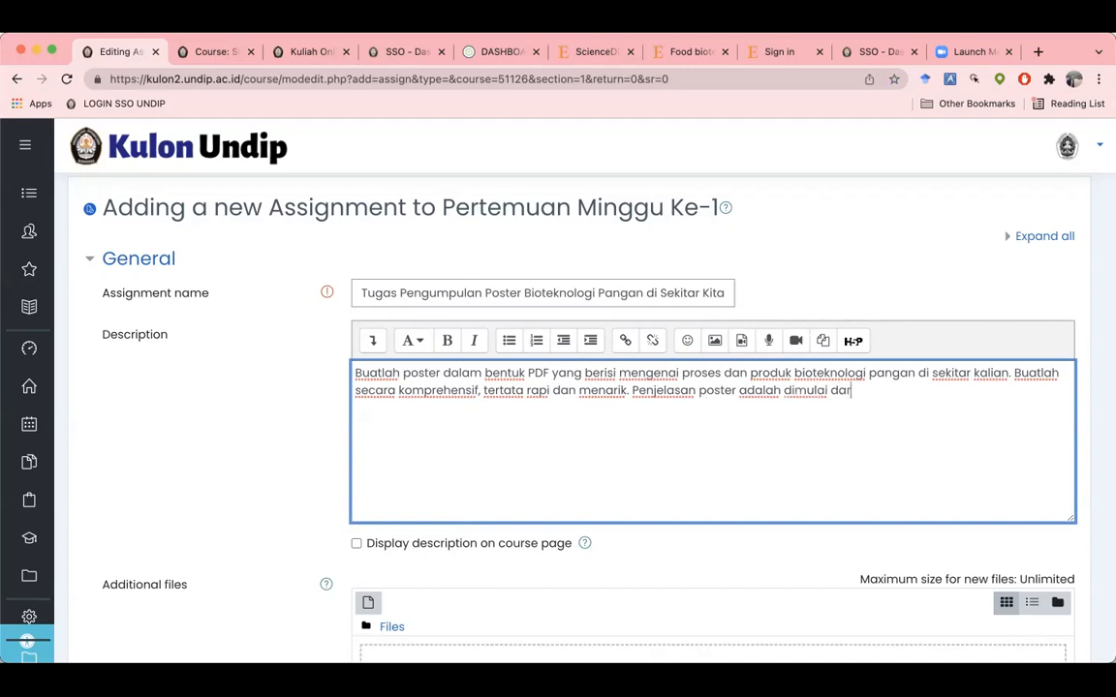
type("i proses pembuatan sampai d")
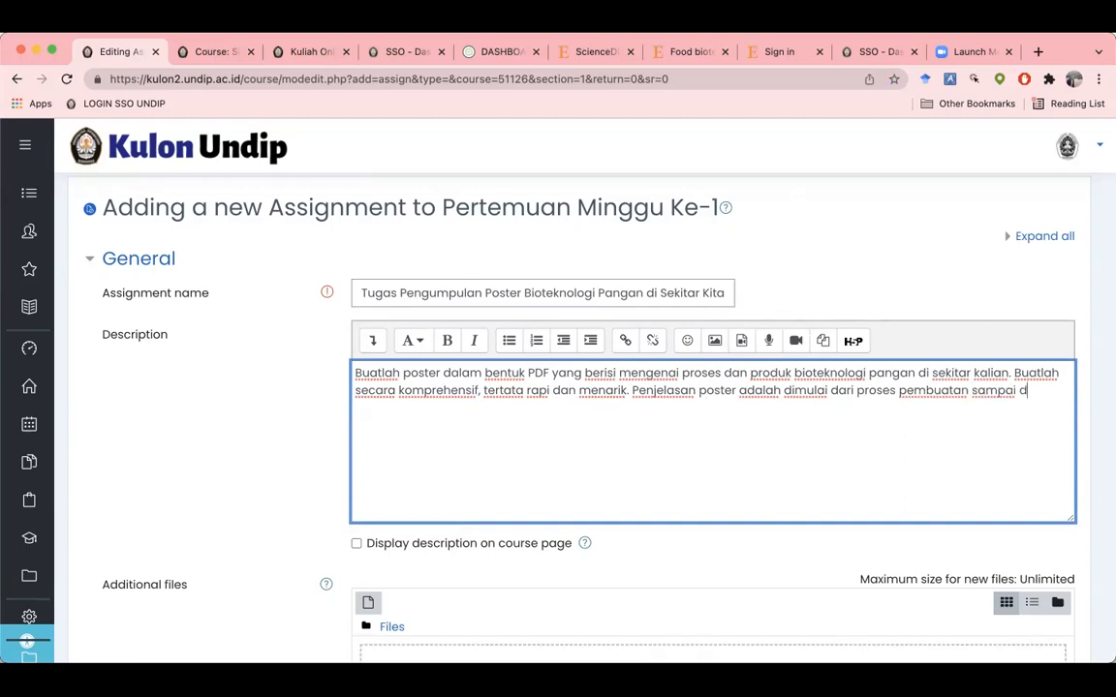
type("engan cara penyajian dan penyi")
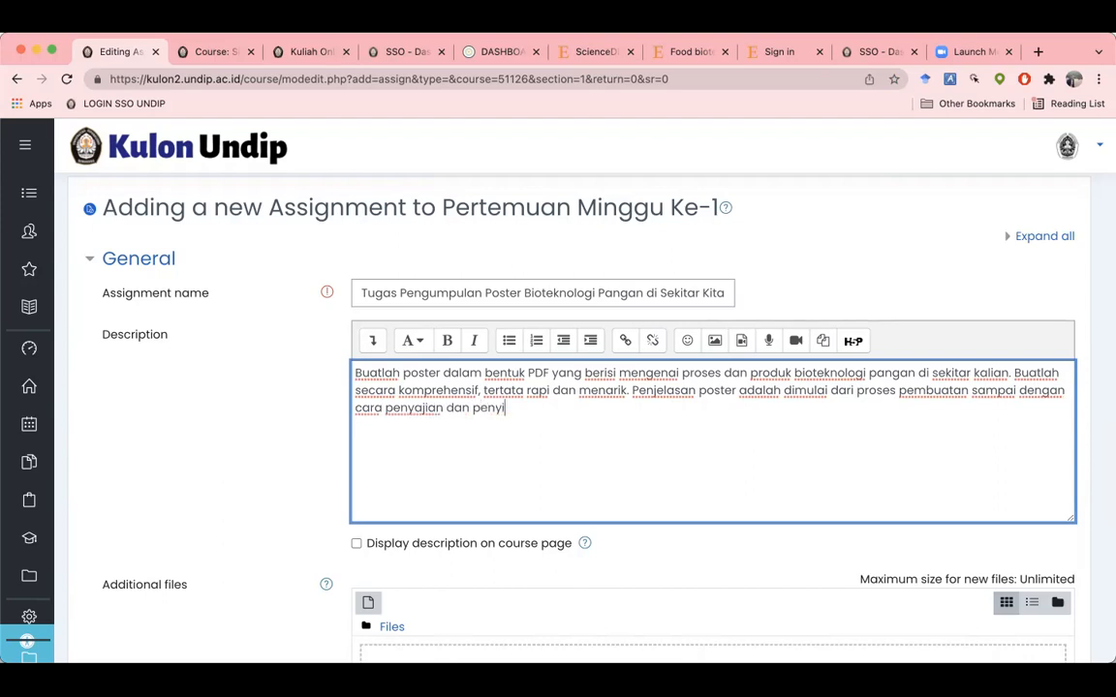
type("mpanannya. Ulas juga meng")
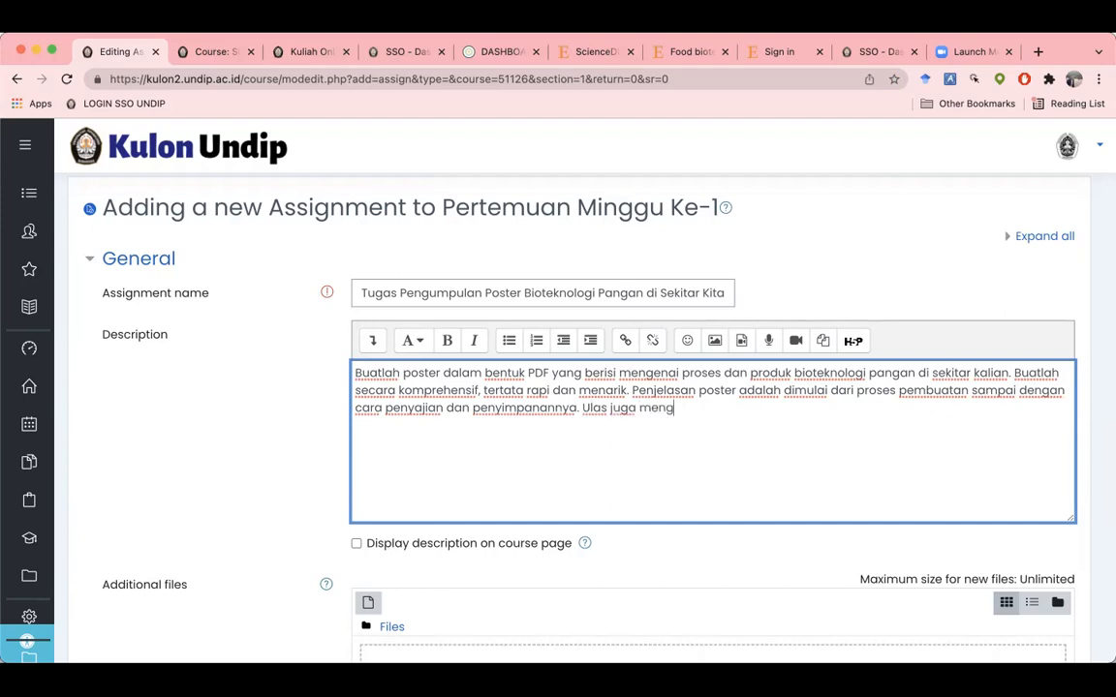
type("enai teknik bioteknologi yang digunakan.")
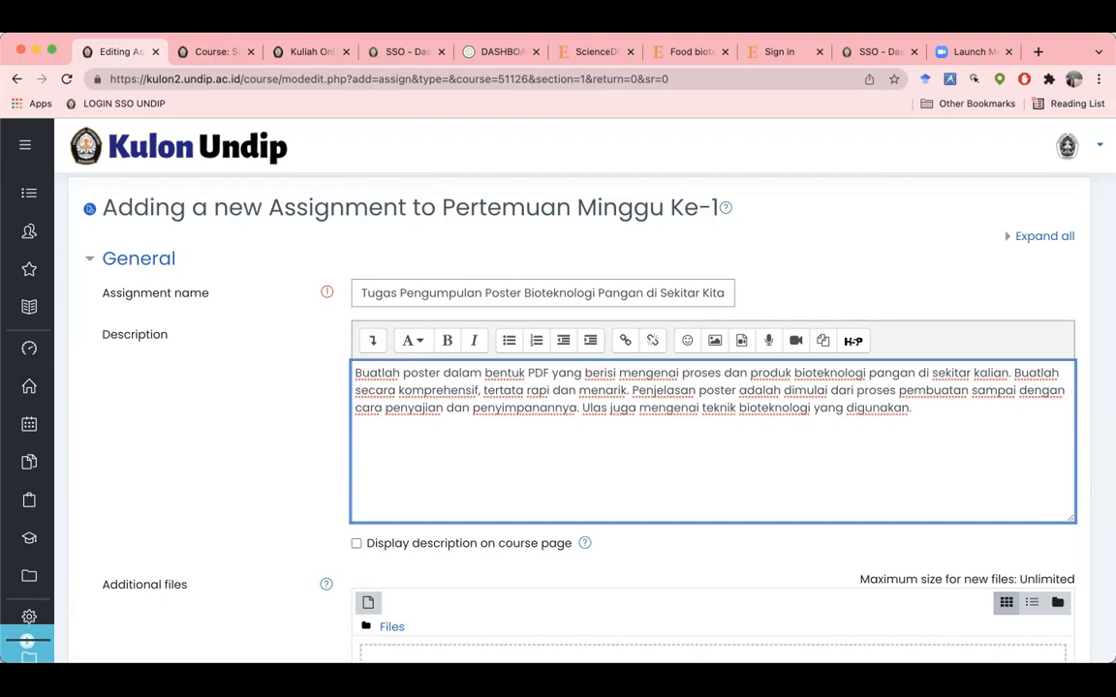
type("Poster dibuat d")
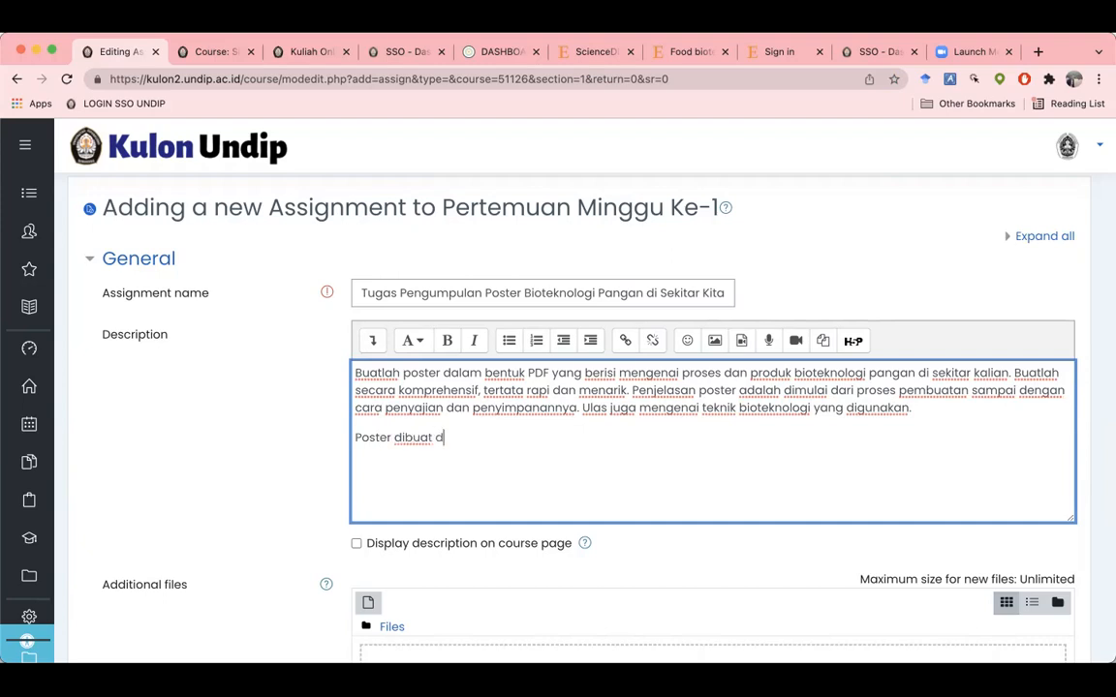
type("alam bentuk PDF beruk")
type("uran ")
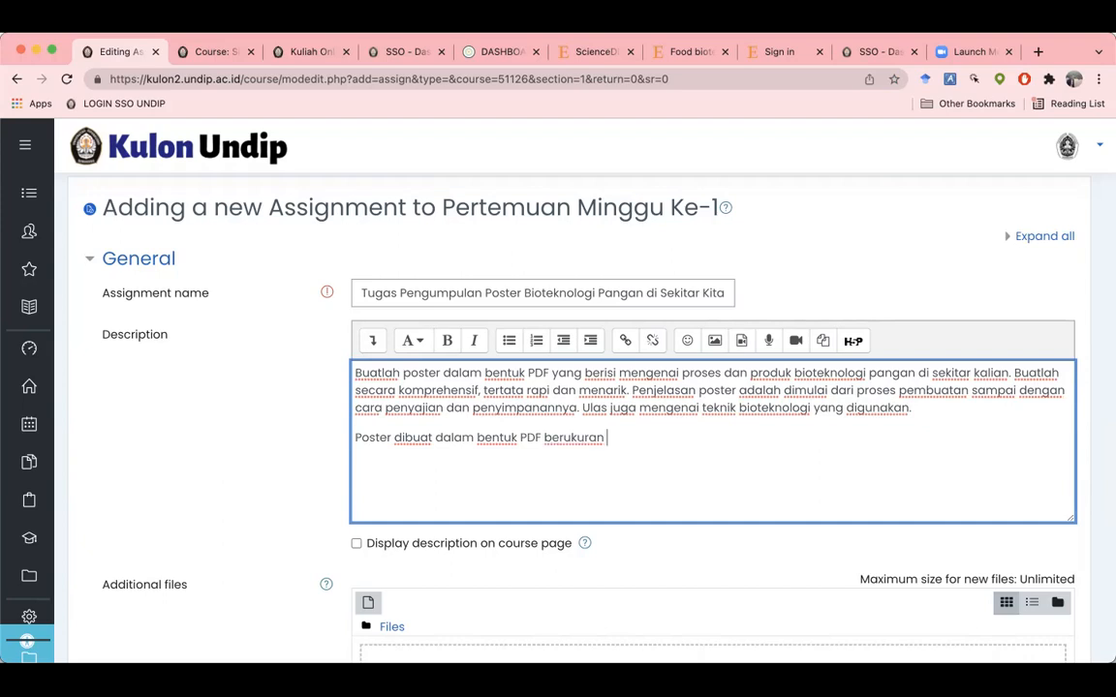
type("A4 dan maksimal")
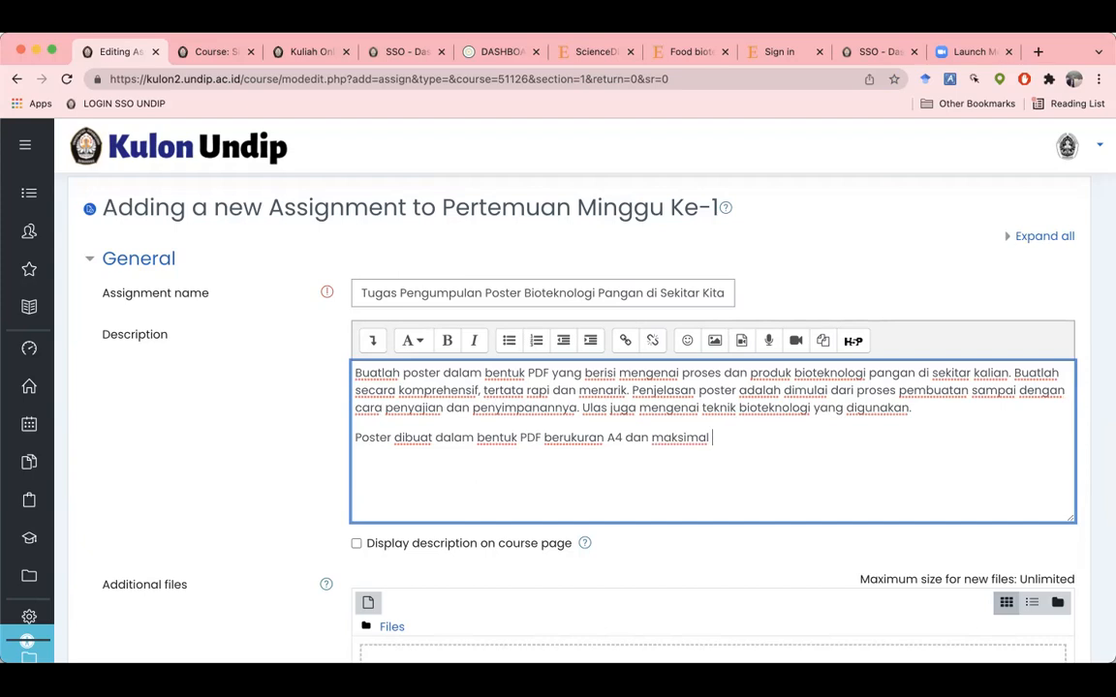
type(" file adalah 10")
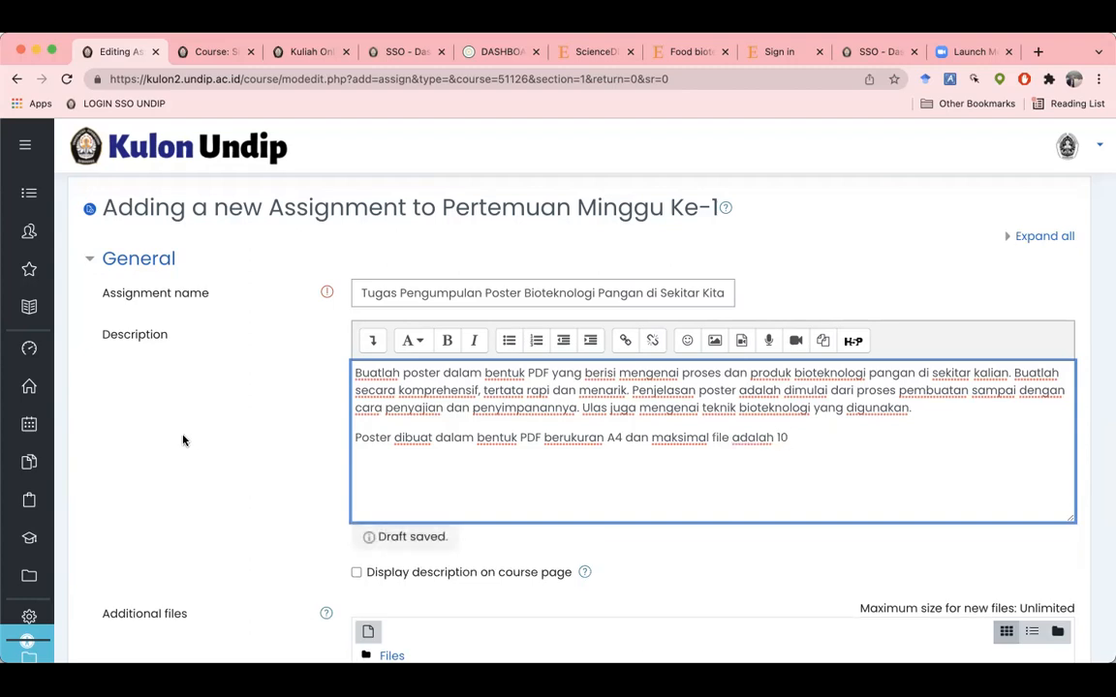
scroll(184, 441, "down", 5)
scroll(188, 442, "down", 8)
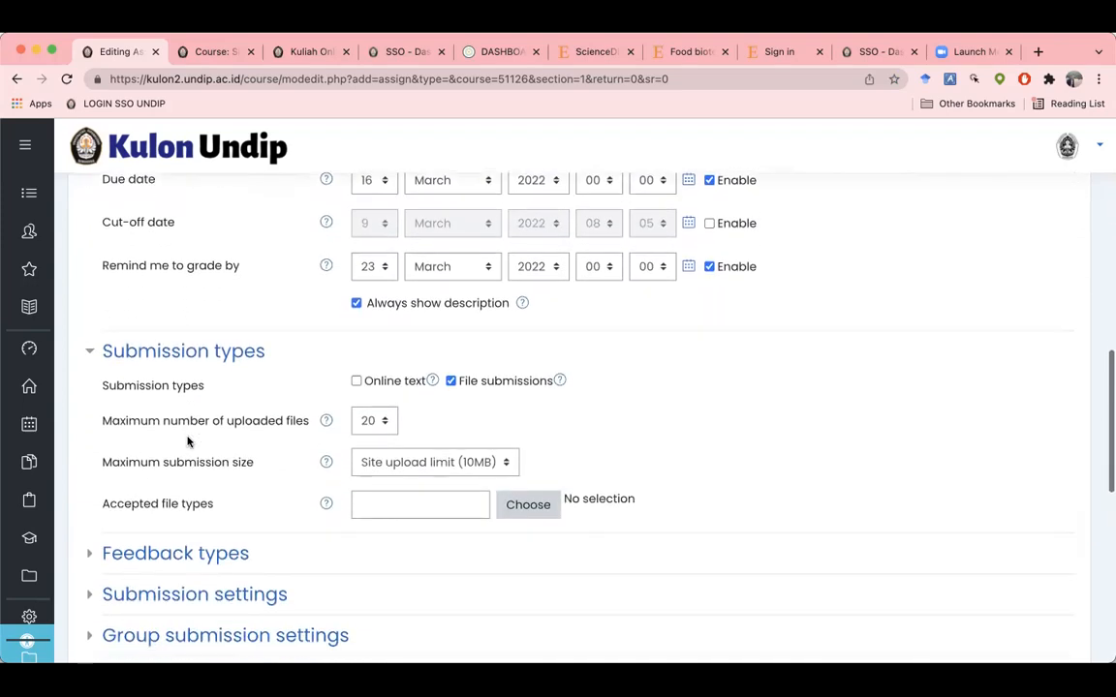
scroll(501, 462, "up", 9)
scroll(501, 462, "up", 2)
type("MB")
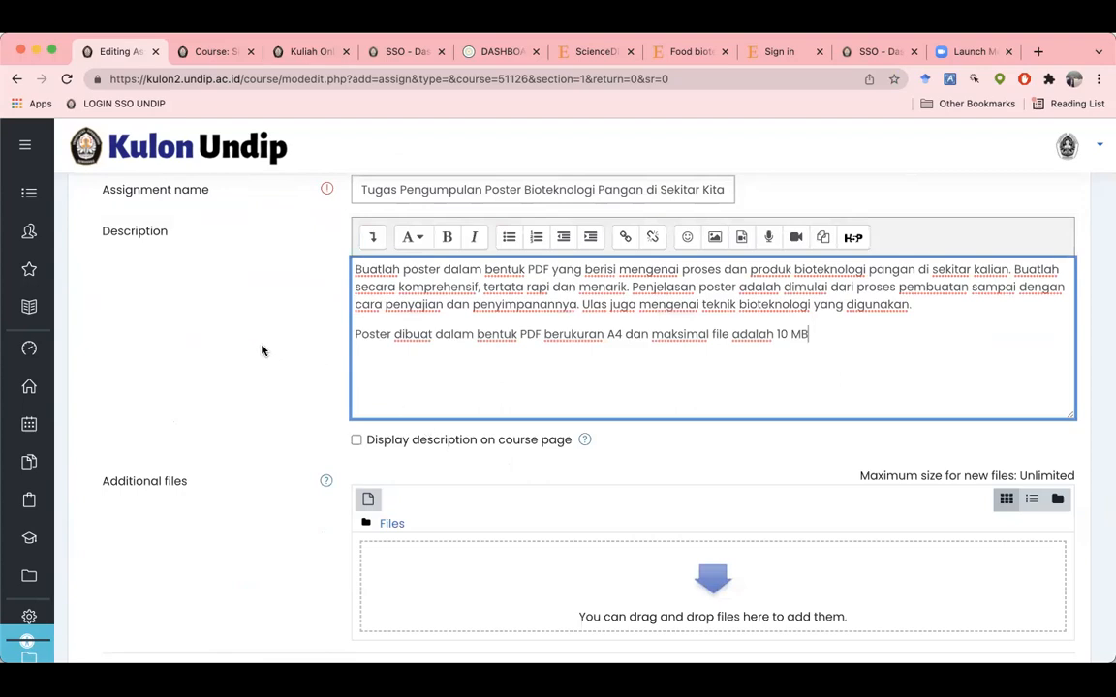
Step: Add that the poster must be in colour with name and NIM top right
scroll(262, 351, "down", 1)
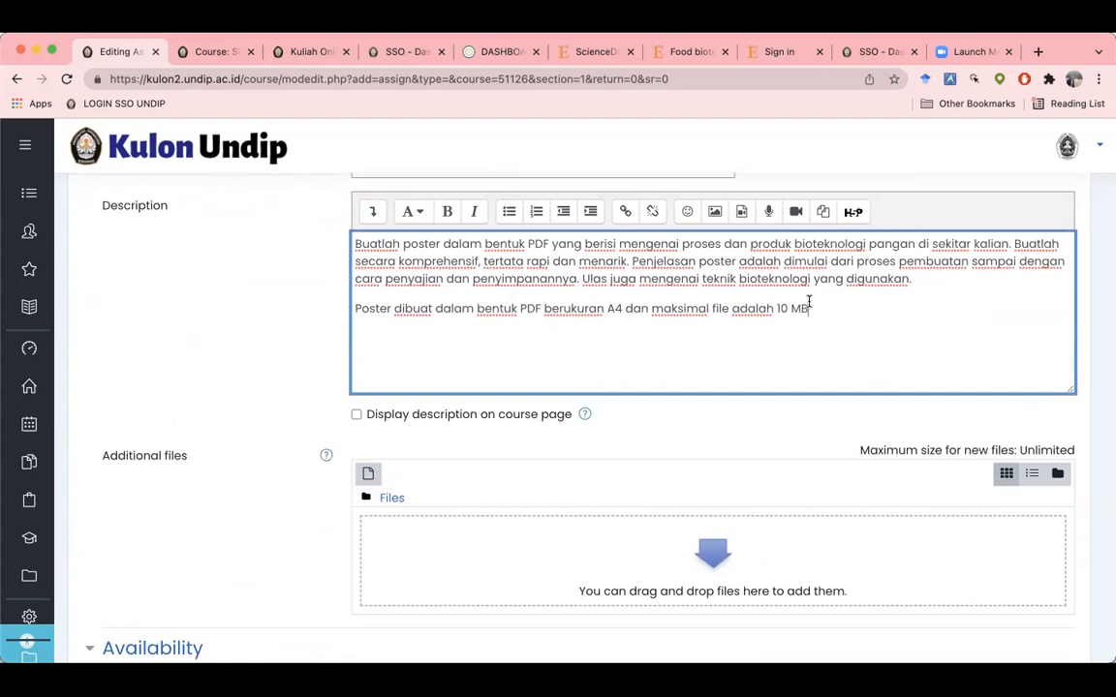
type("dan dibuat berwarna. Silakan menca")
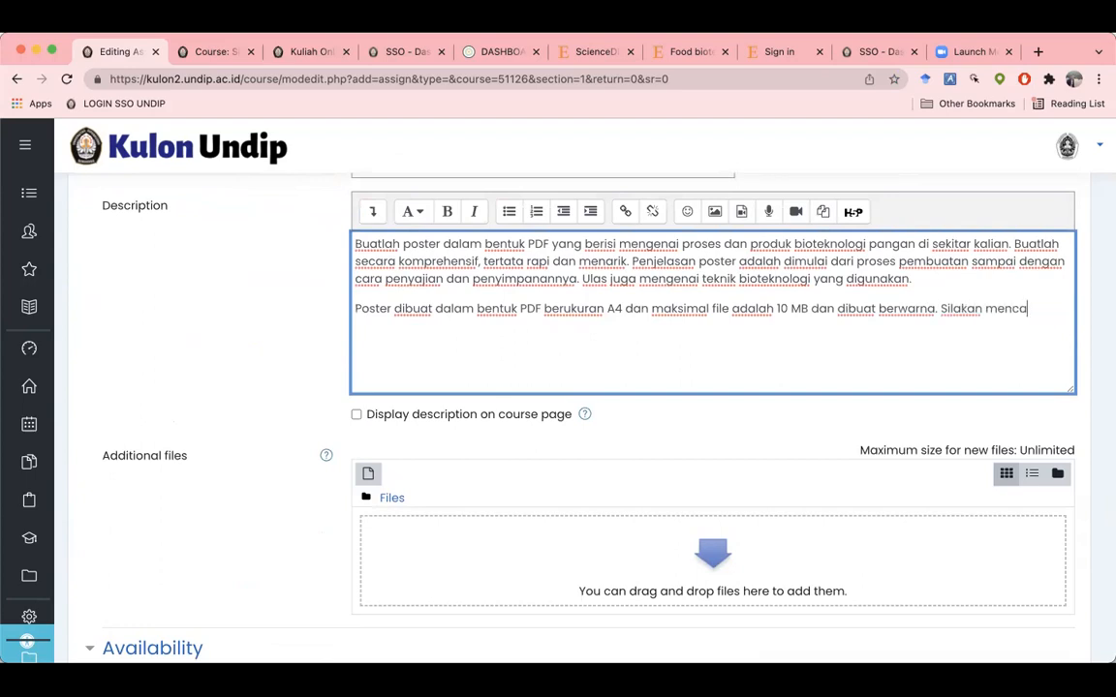
key("BackSpace")
key("BackSpace")
key("BackSpace")
key("BackSpace")
key("BackSpace")
type("dicantumkan nam")
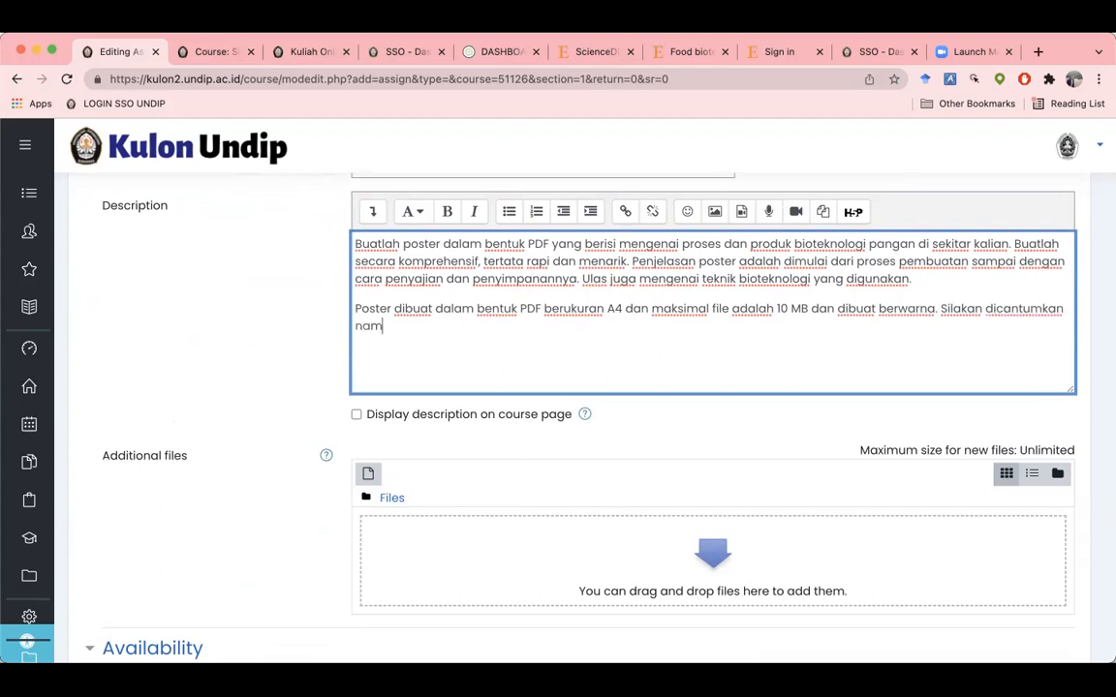
type("a dan NIM pa")
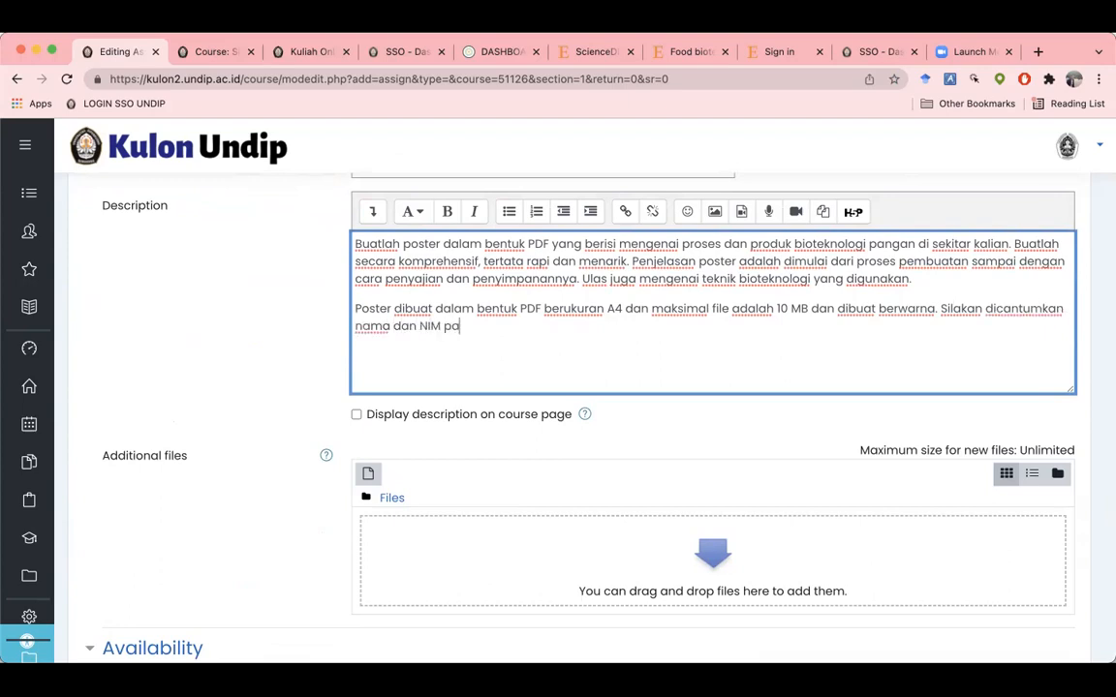
type("da pojok kanan atas.")
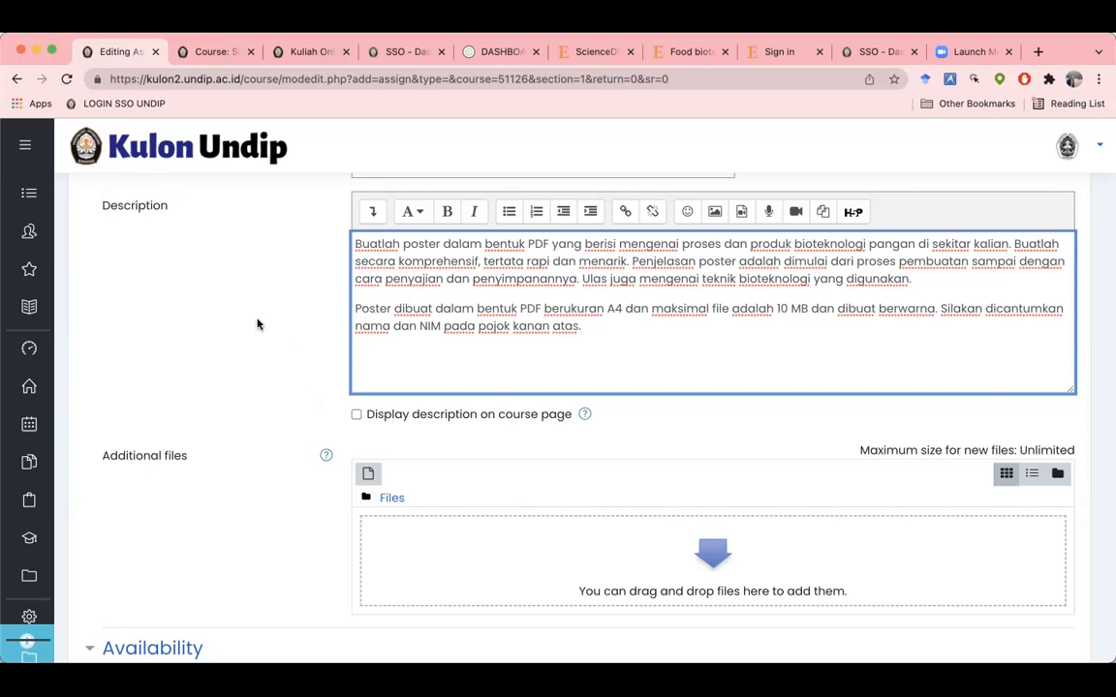
scroll(256, 325, "up", 2)
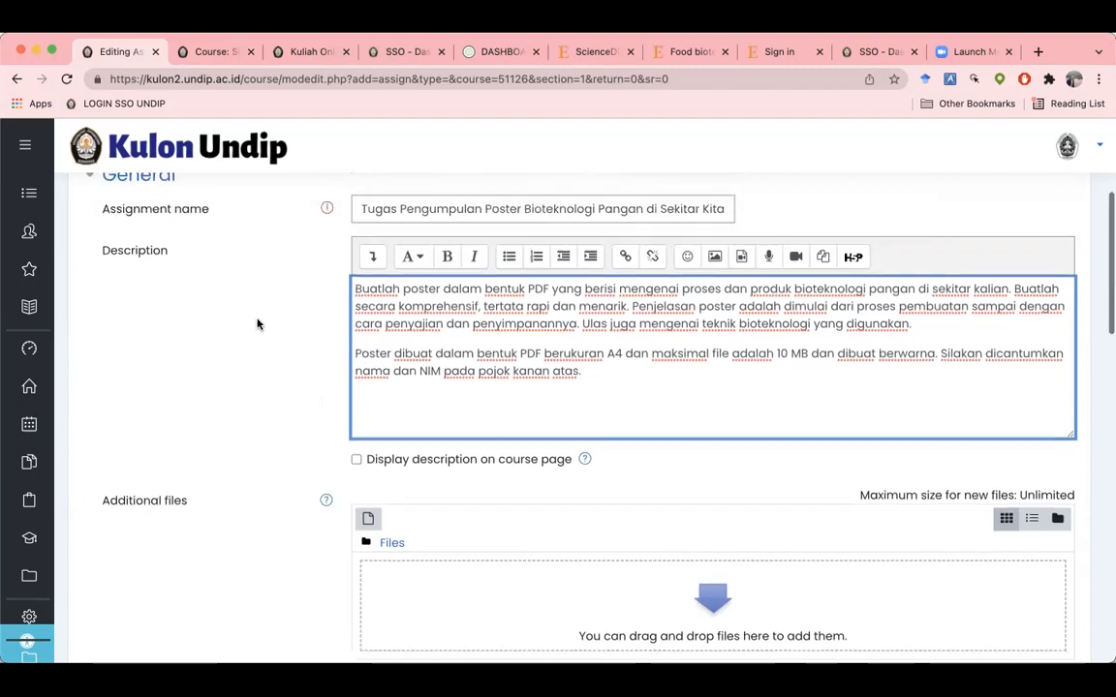
scroll(257, 325, "down", 2)
scroll(257, 324, "down", 1)
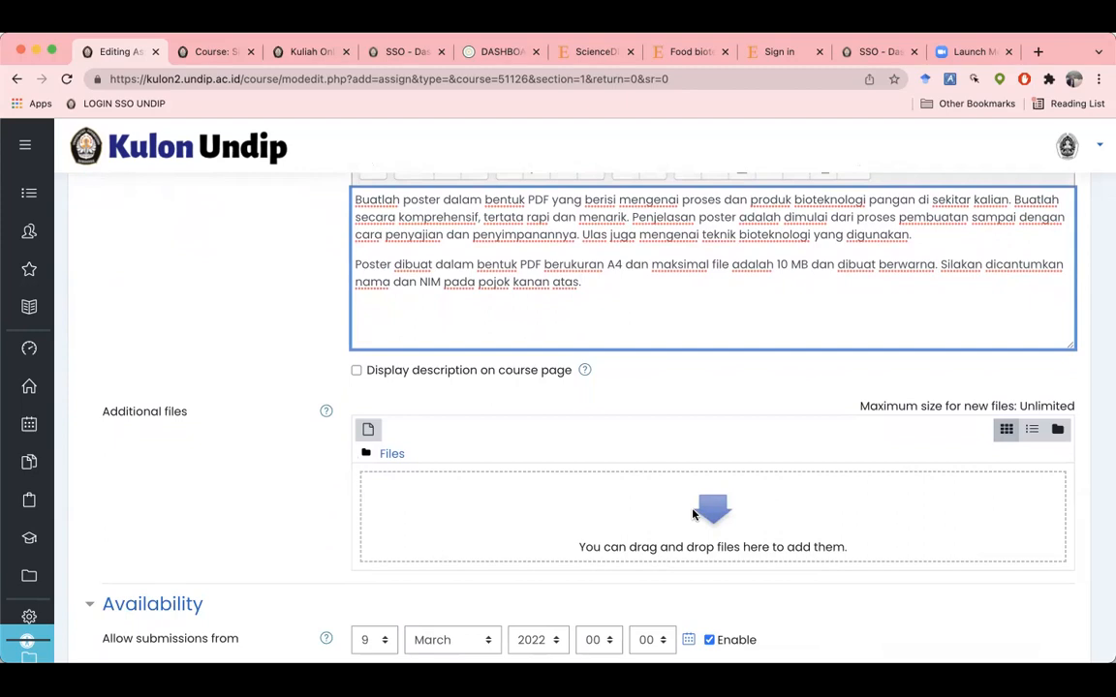
scroll(648, 502, "down", 3)
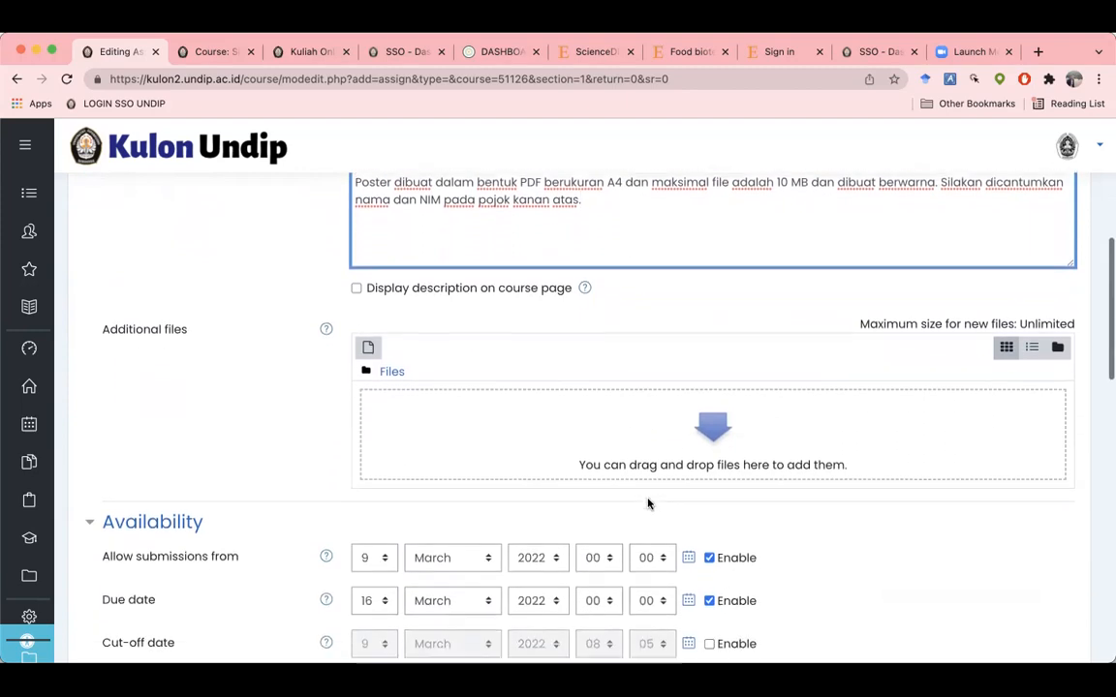
scroll(648, 502, "down", 2)
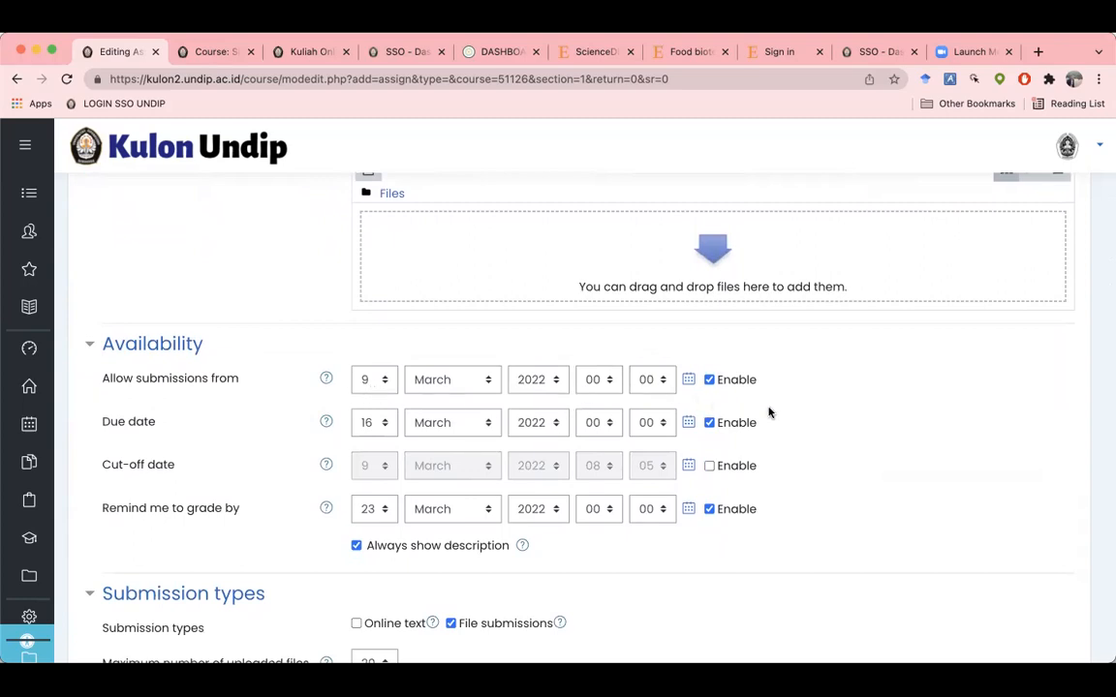
scroll(769, 413, "down", 1)
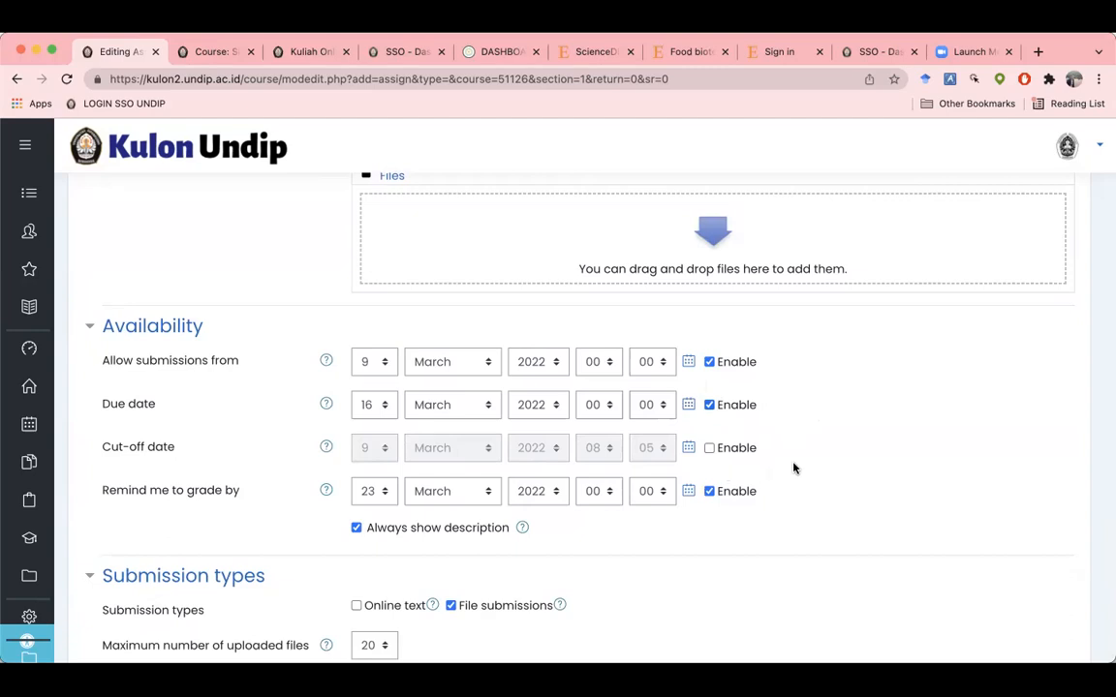
scroll(796, 469, "down", 2)
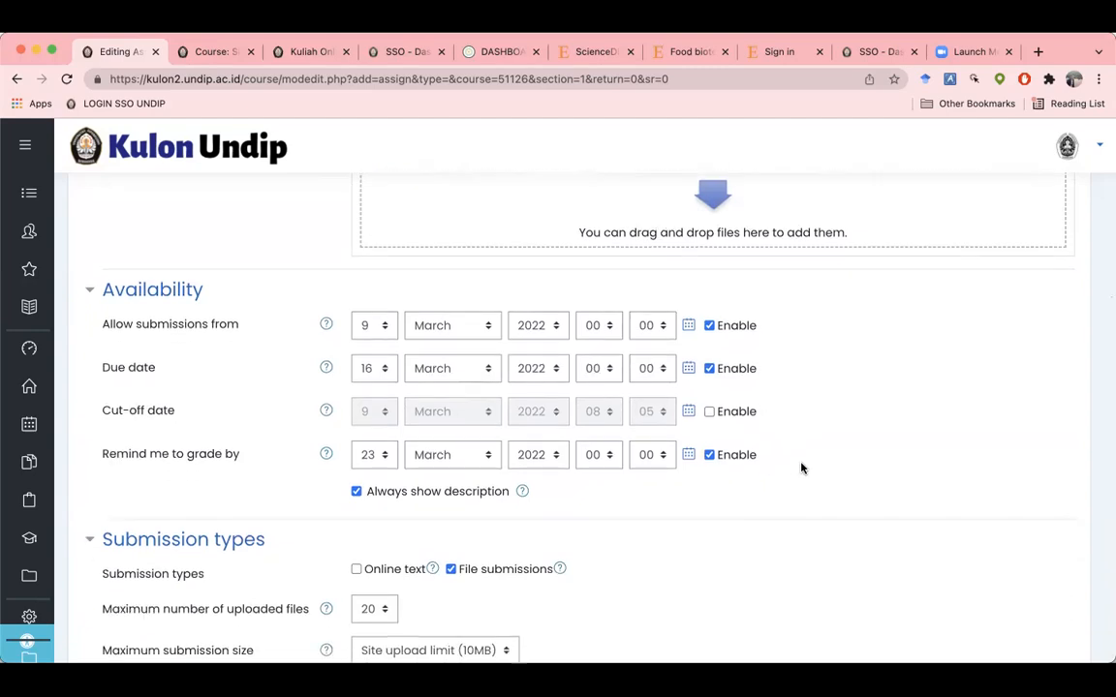
scroll(800, 468, "down", 3)
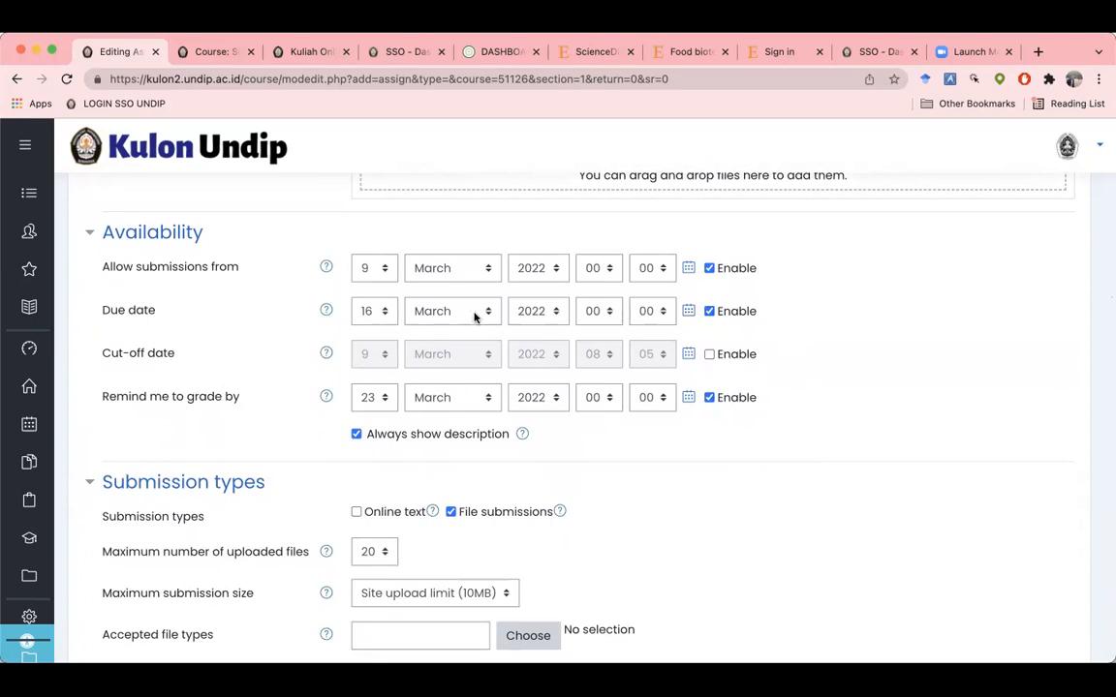
scroll(520, 441, "down", 3)
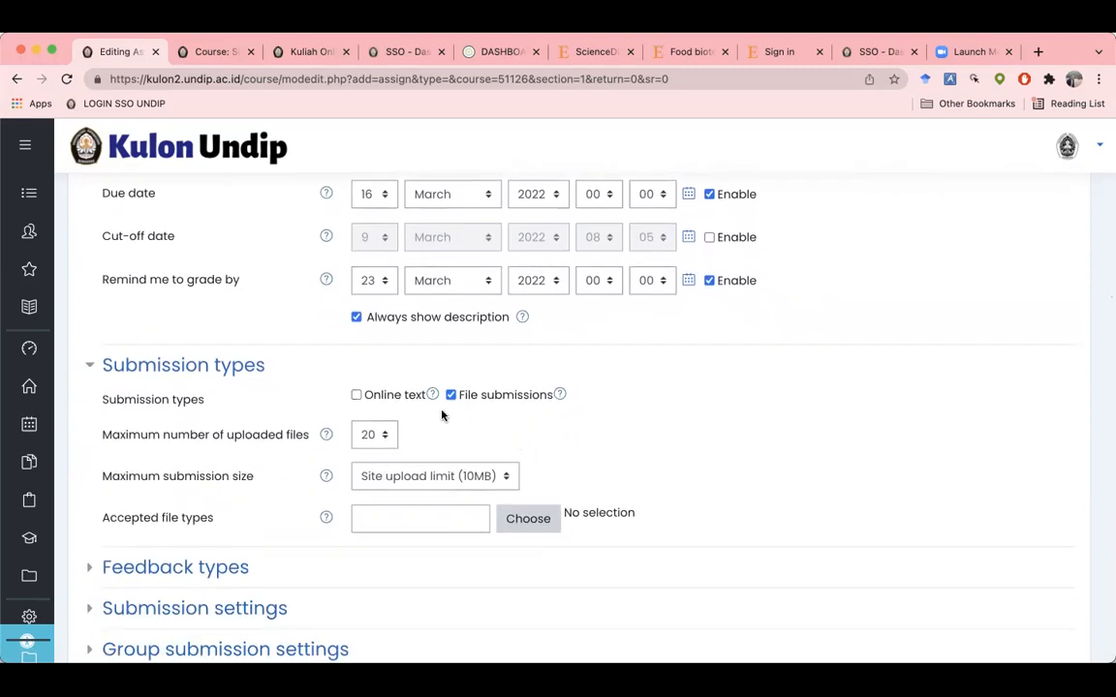
Step: Leave online text submissions off and set maximum uploaded files to 2
left_click(354, 396)
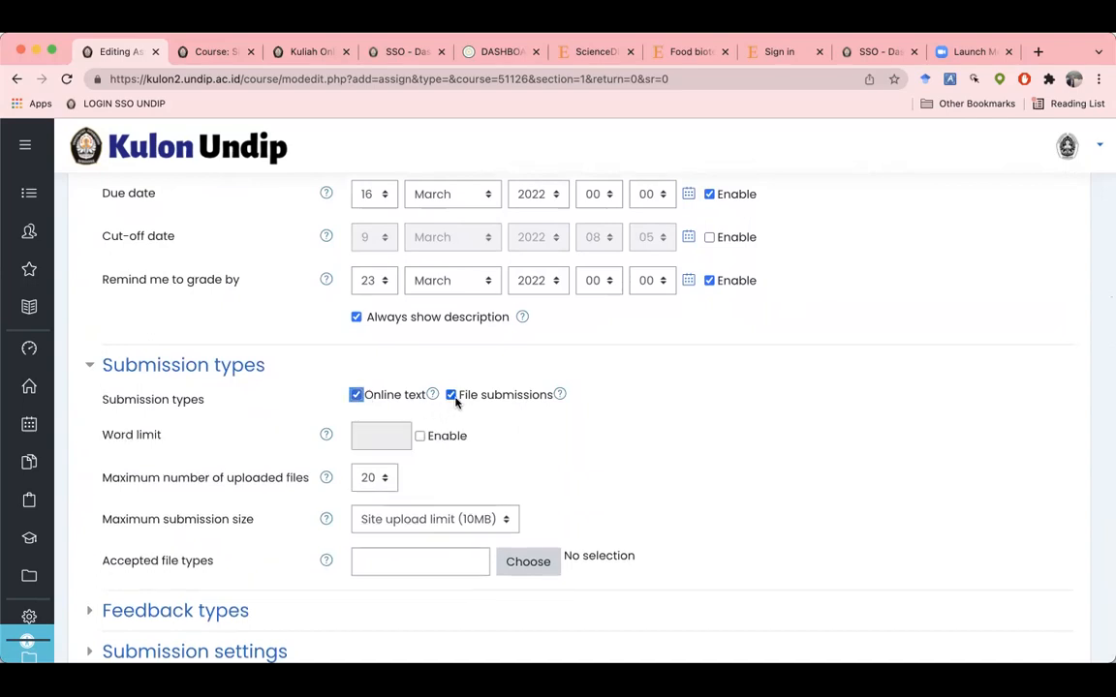
left_click(356, 395)
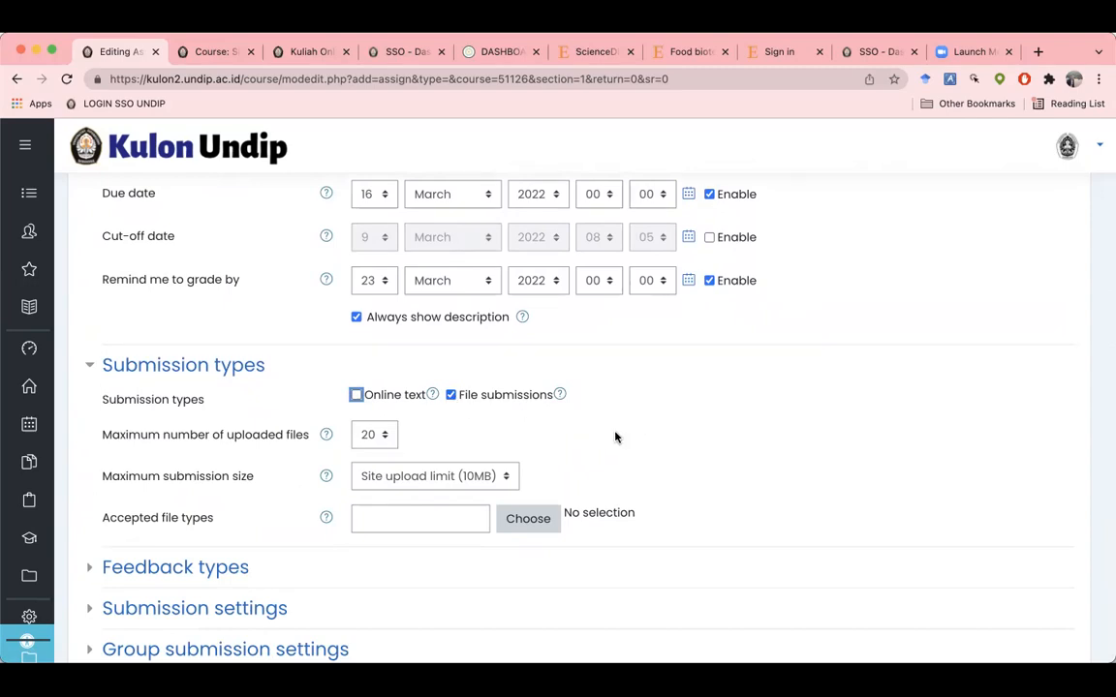
scroll(615, 436, "down", 1)
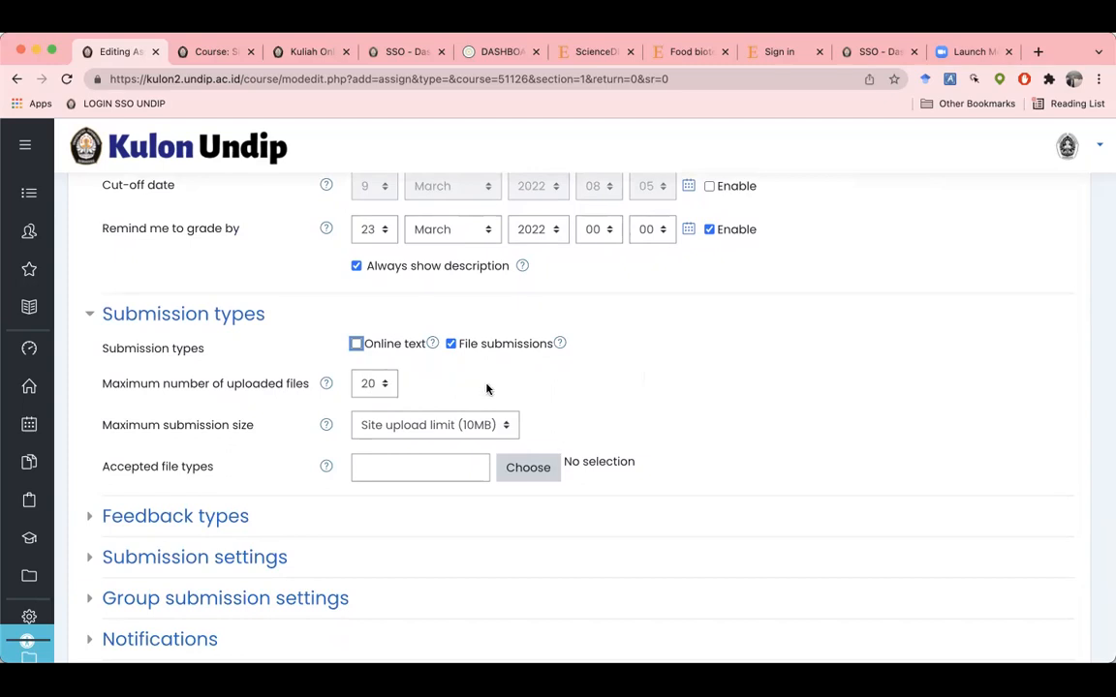
left_click(376, 385)
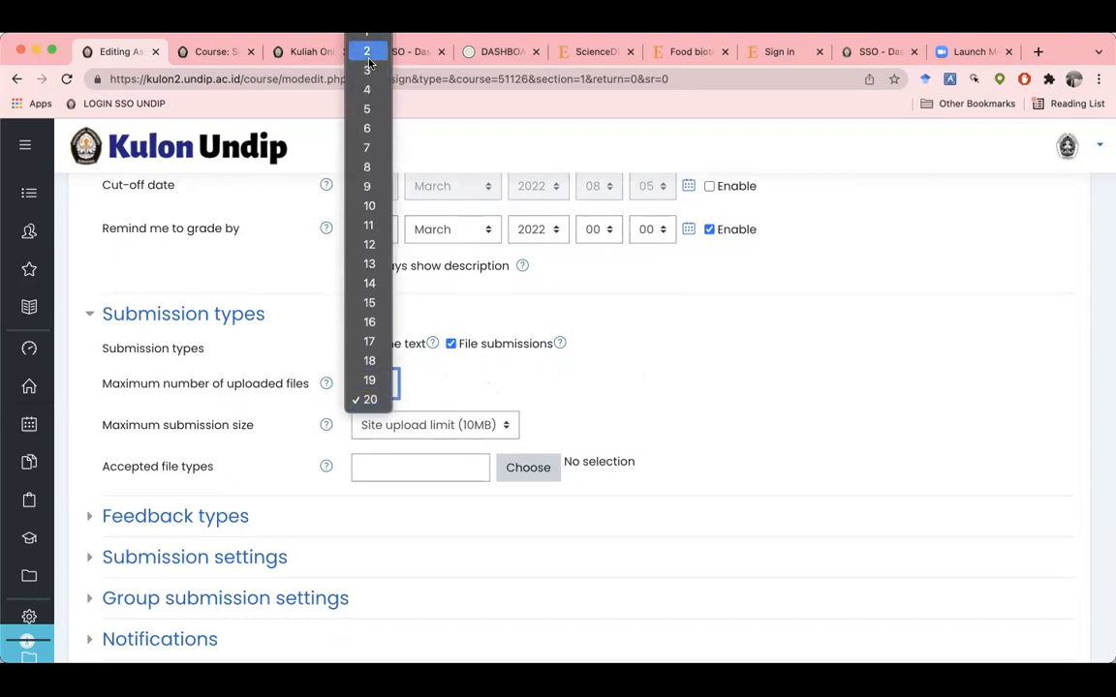
left_click(368, 51)
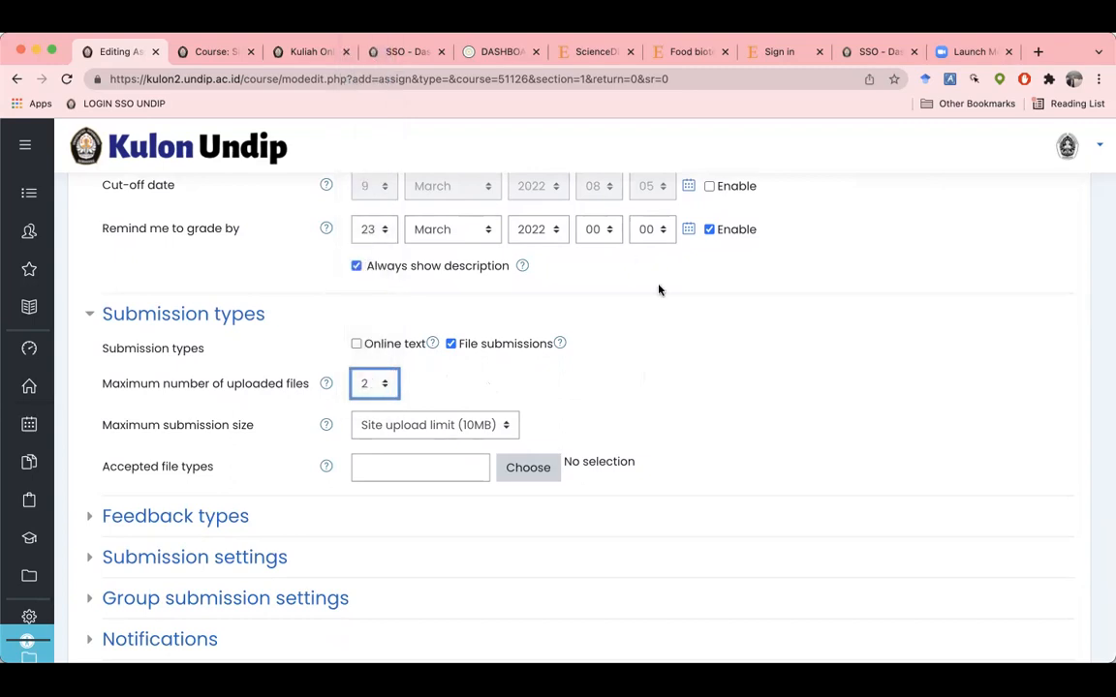
scroll(697, 329, "down", 3)
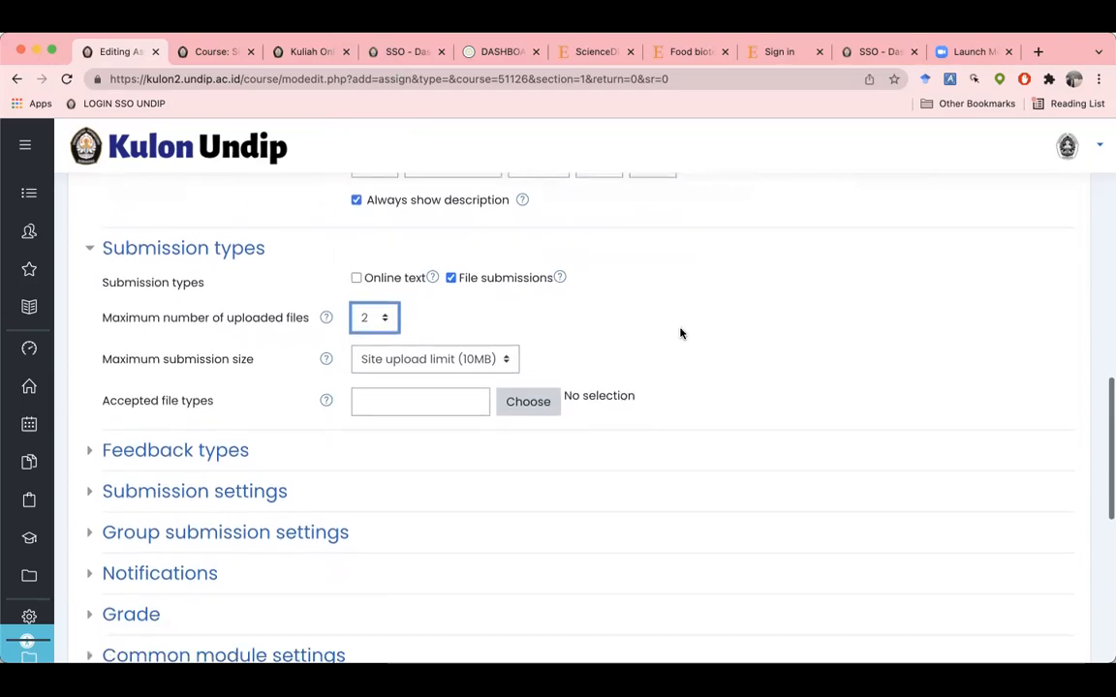
Step: Restrict accepted file types to .pdf
left_click(438, 398)
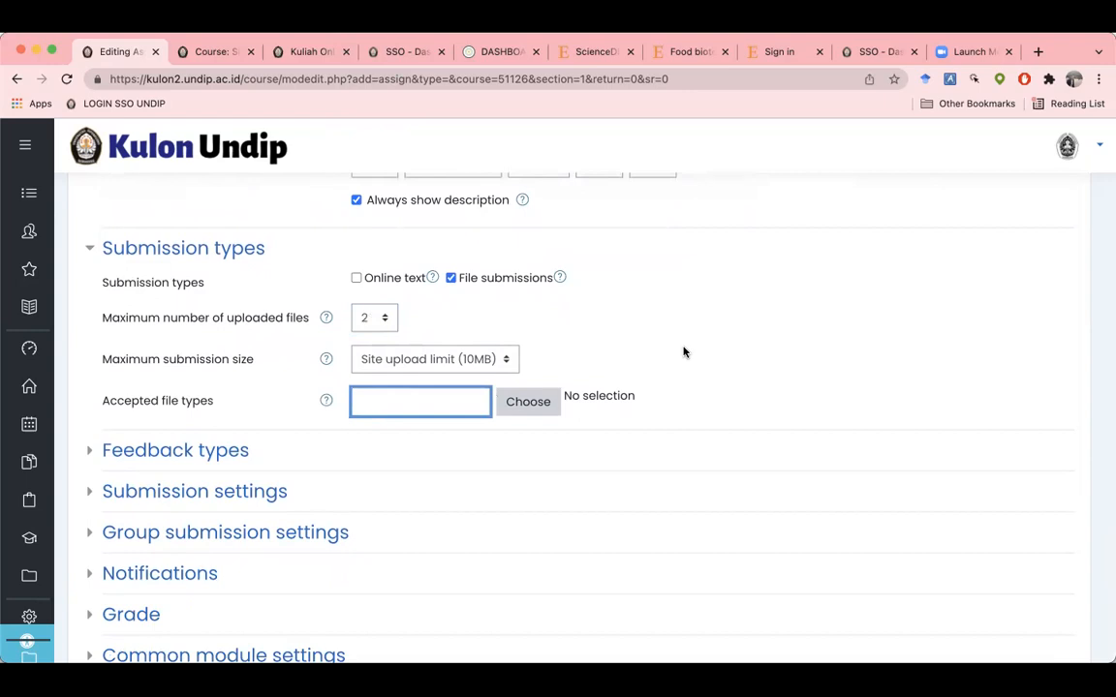
type(".pdf")
left_click(884, 314)
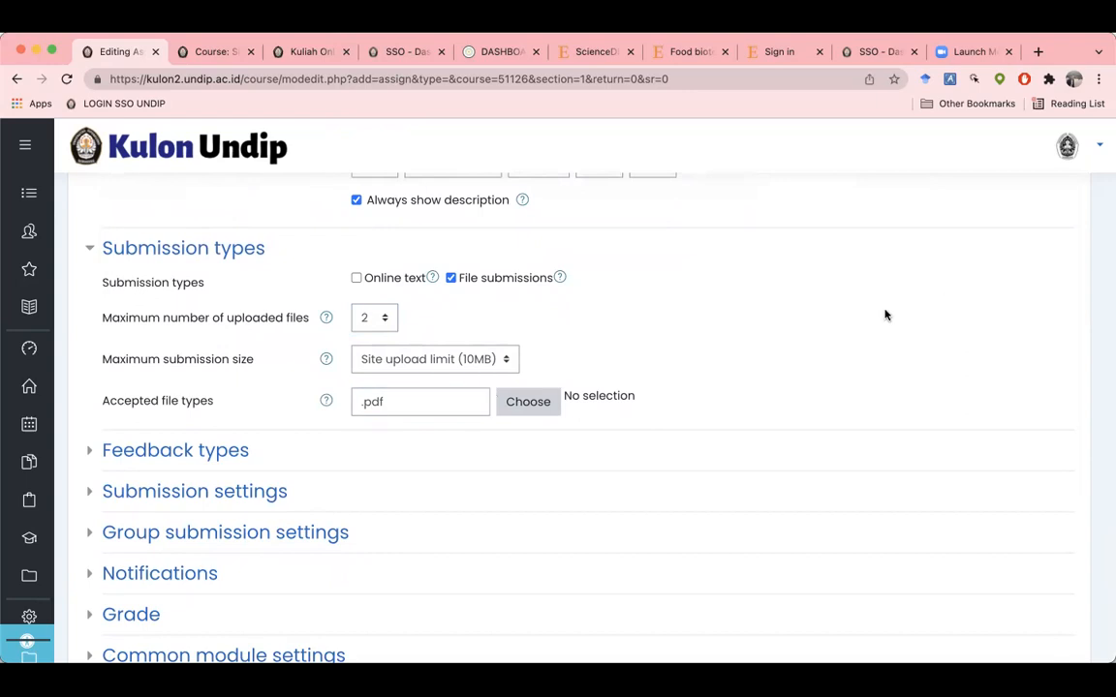
scroll(842, 336, "down", 2)
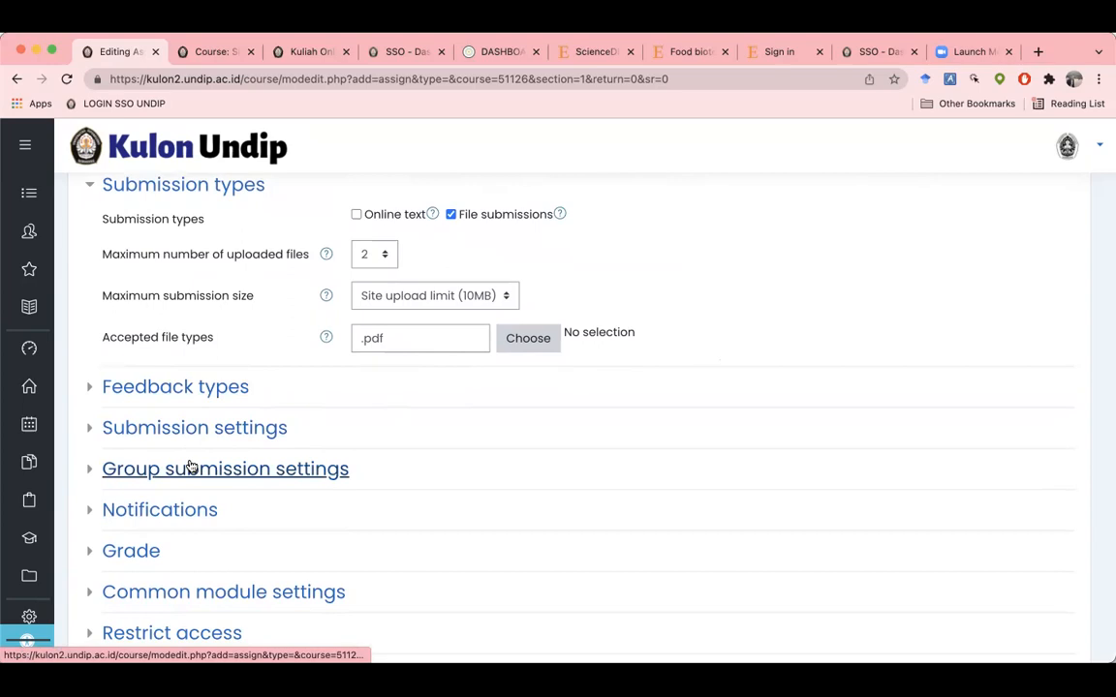
Step: Expand the Grade section to review the 100-point maximum grade
scroll(189, 466, "down", 1)
scroll(191, 466, "down", 2)
scroll(191, 466, "down", 2)
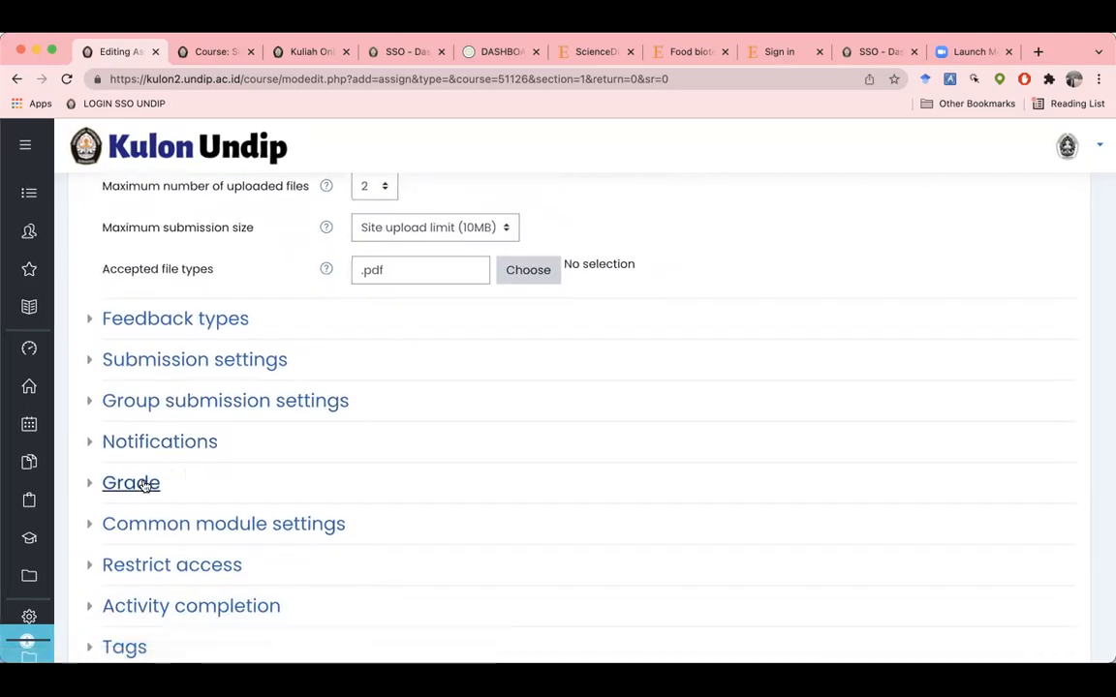
left_click(92, 484)
Step: Expand Activity completion settings and scroll down to the save buttons
scroll(118, 488, "down", 3)
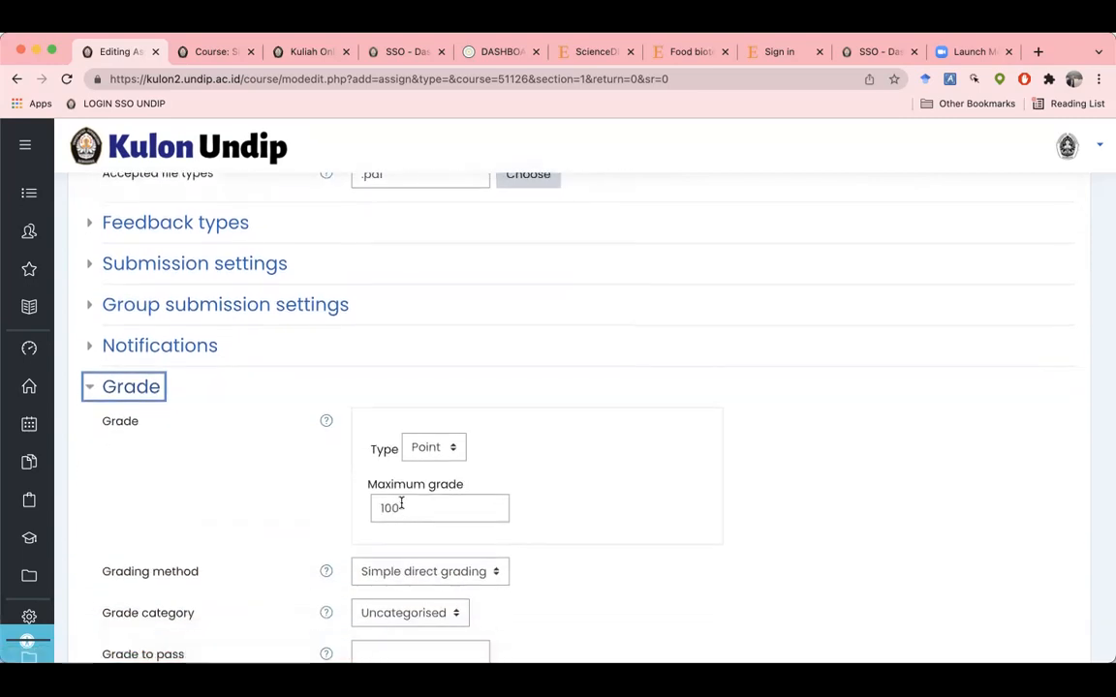
scroll(248, 481, "down", 1)
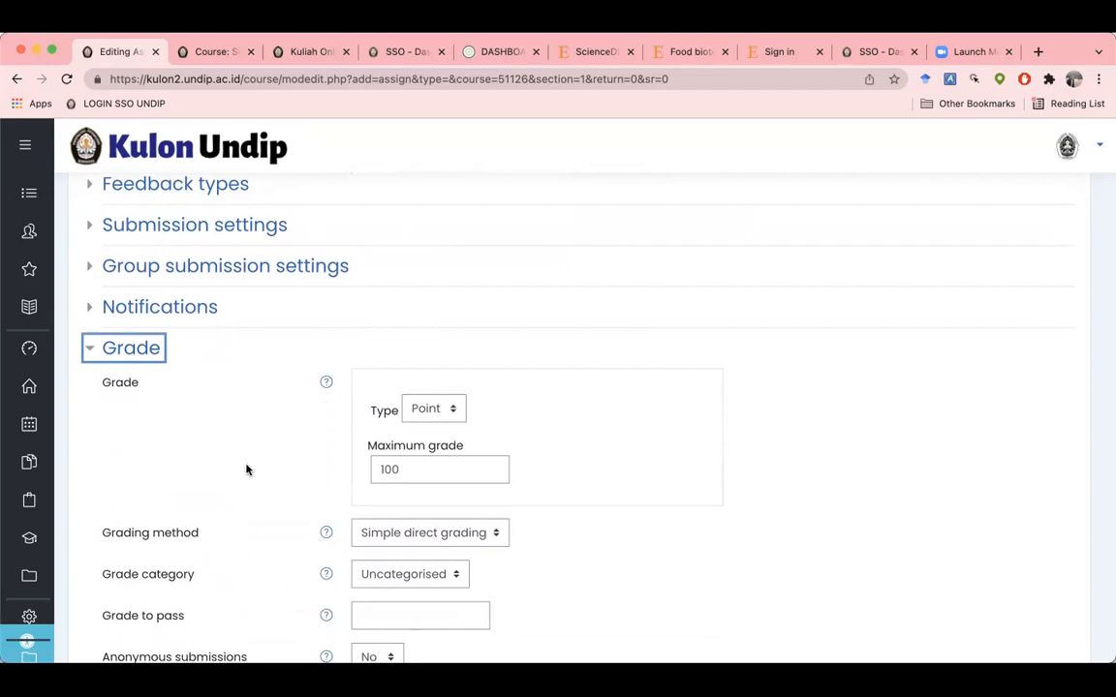
scroll(246, 470, "down", 5)
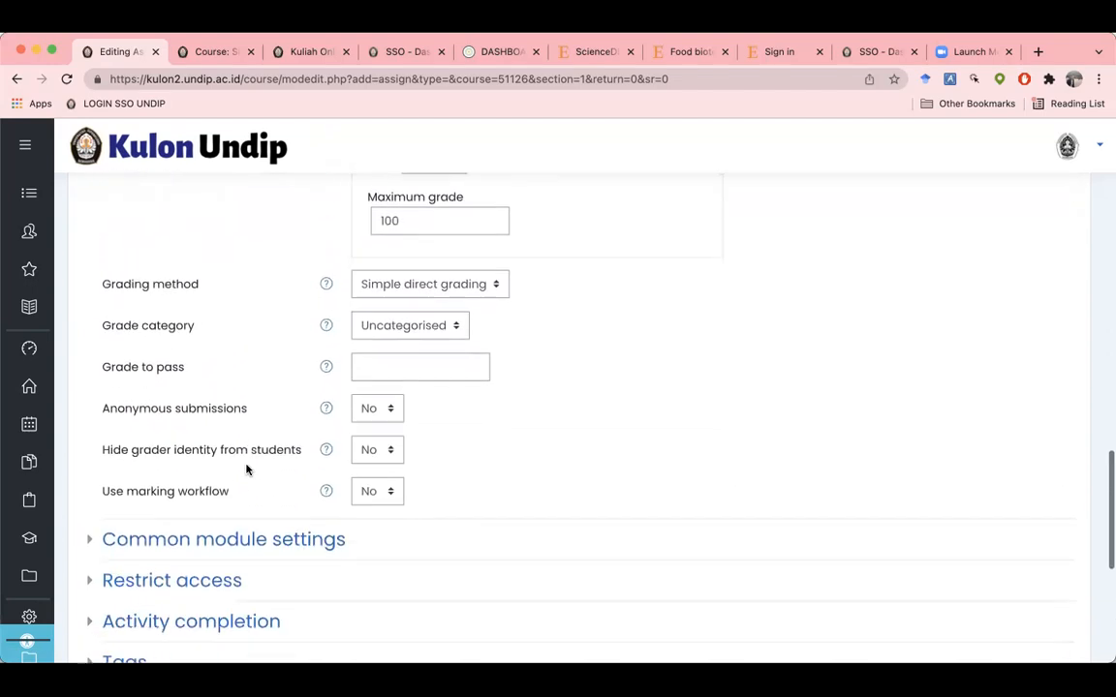
scroll(233, 469, "down", 2)
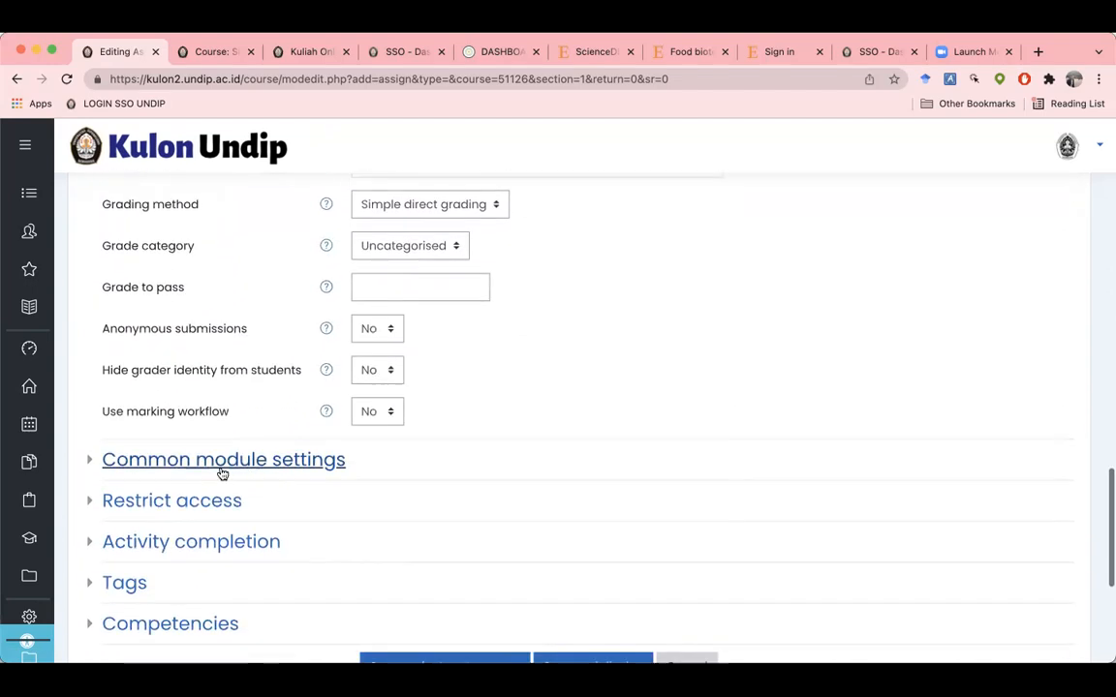
left_click(189, 543)
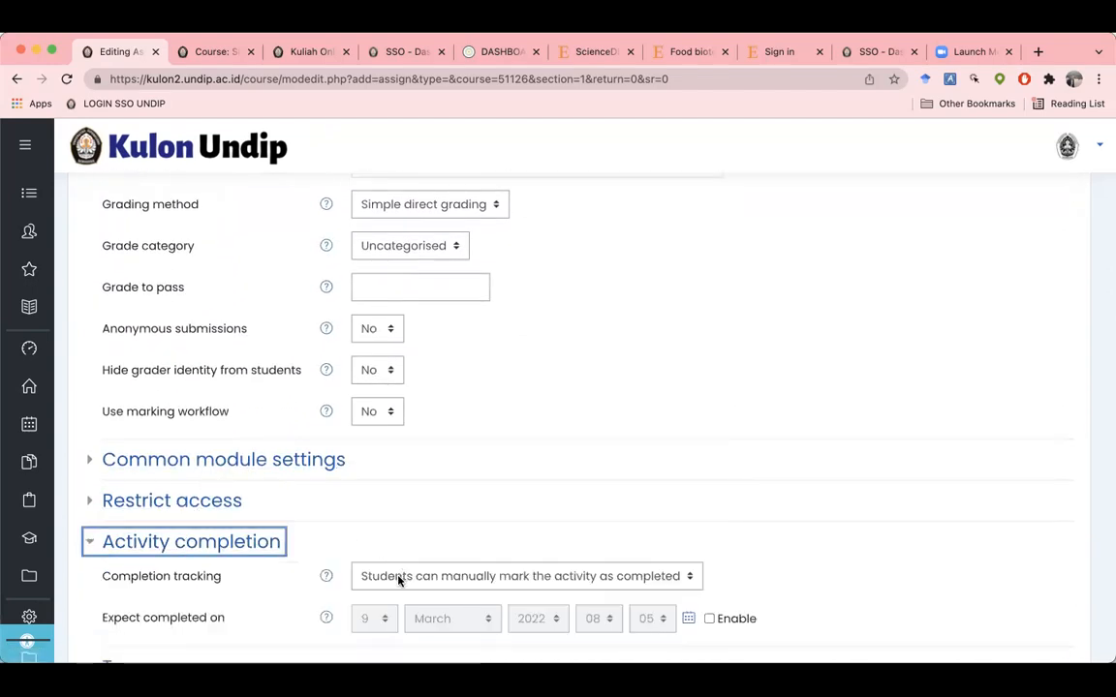
scroll(441, 509, "down", 3)
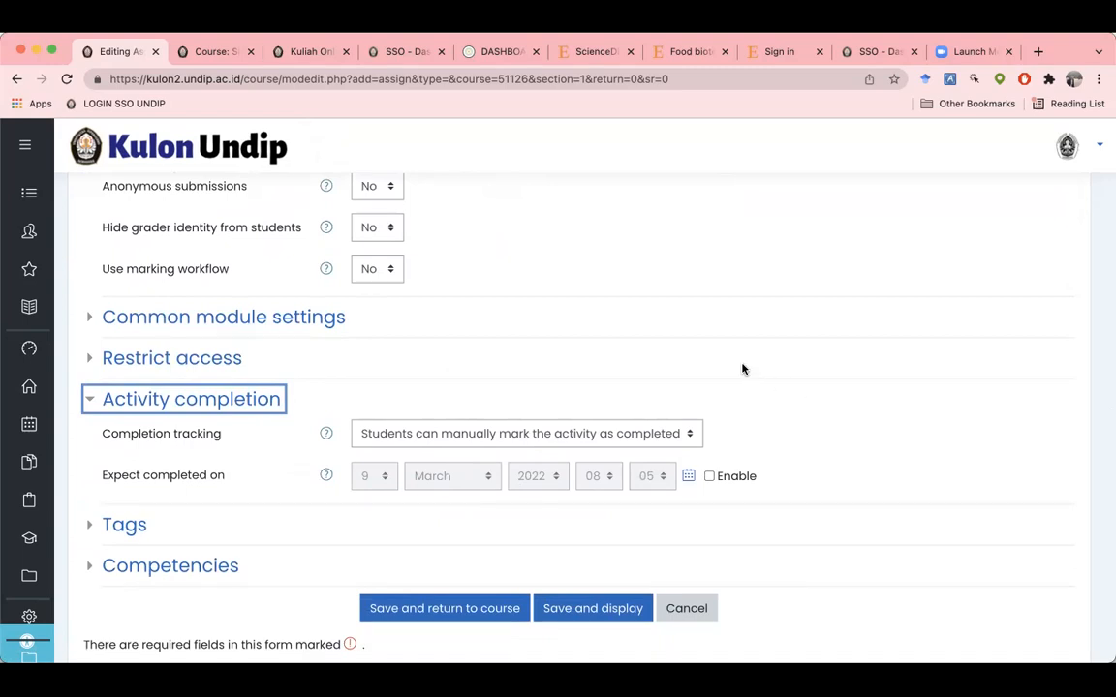
scroll(743, 369, "down", 3)
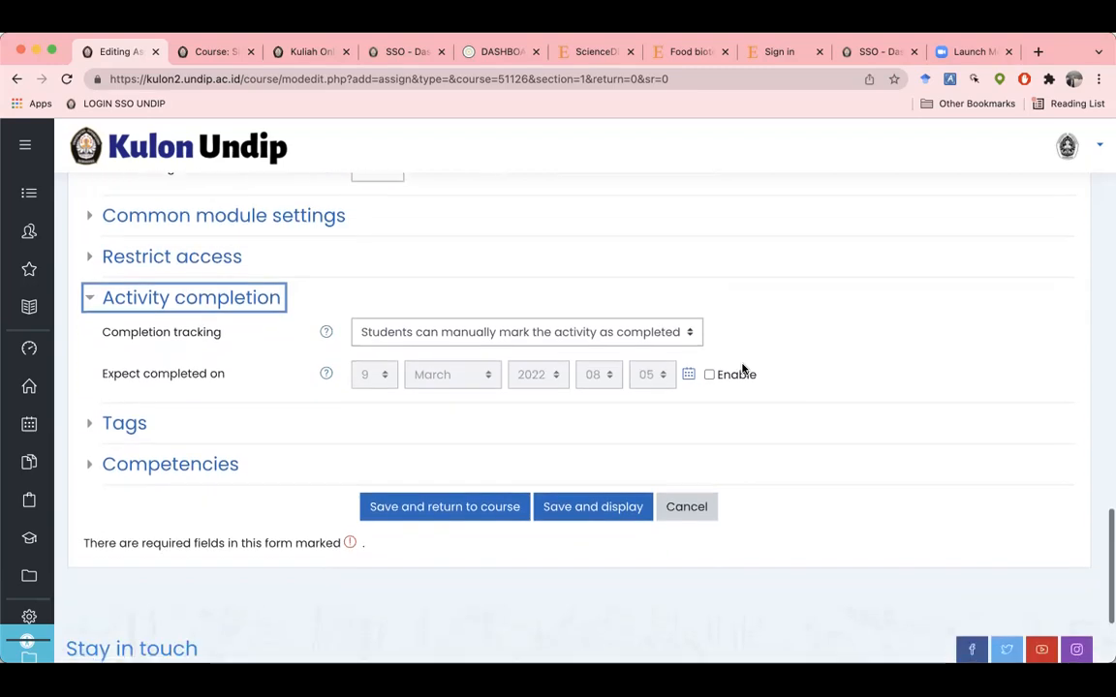
Step: Save and return to the course, then open the new poster assignment's page
left_click(458, 489)
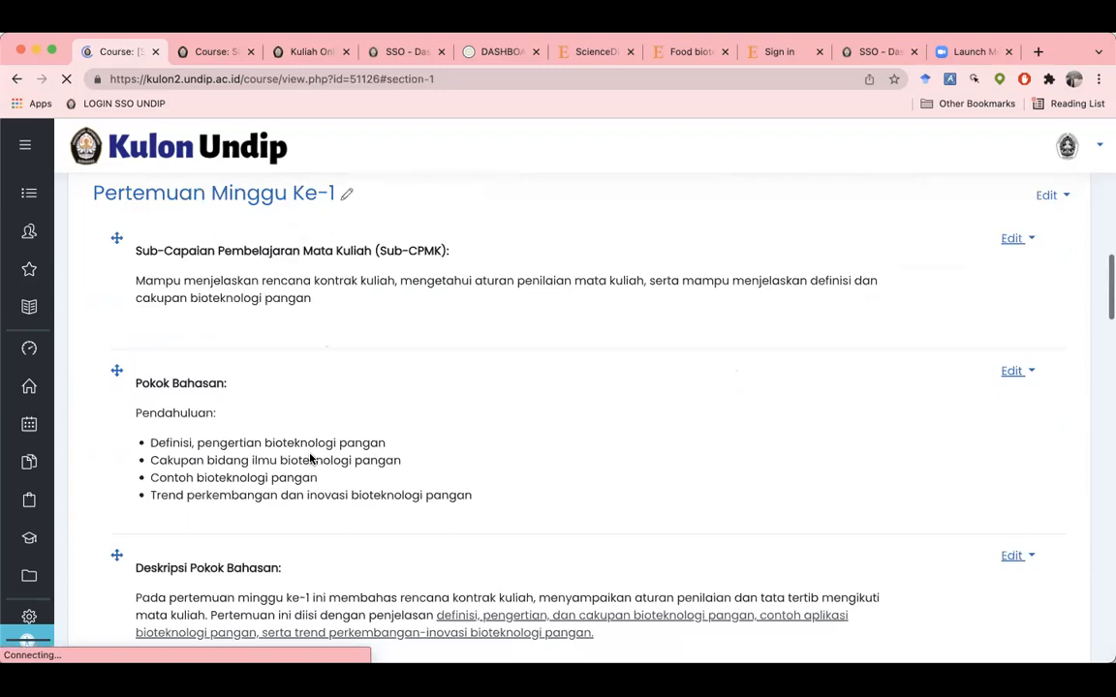
scroll(310, 459, "down", 1)
scroll(310, 458, "down", 10)
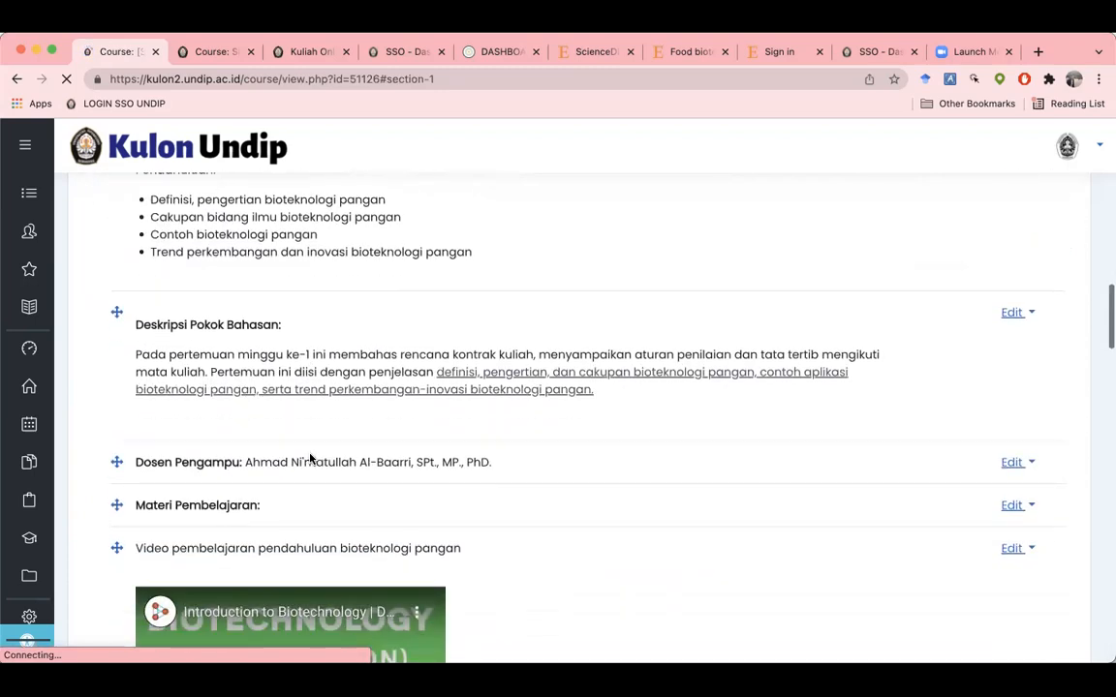
scroll(310, 458, "down", 4)
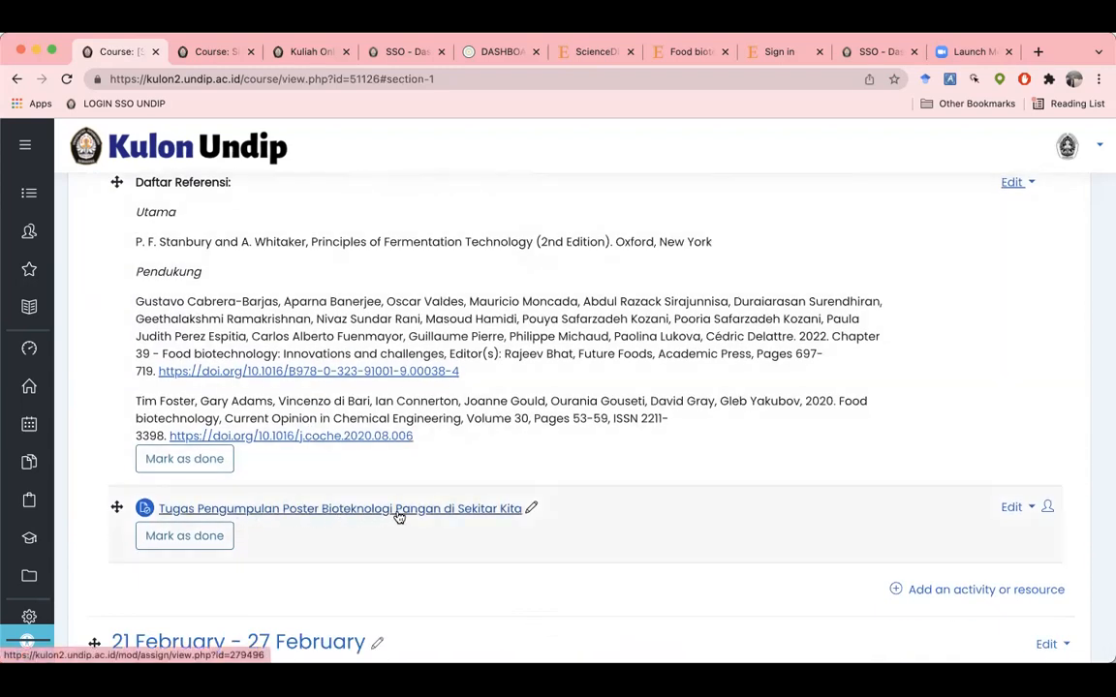
left_click(474, 513)
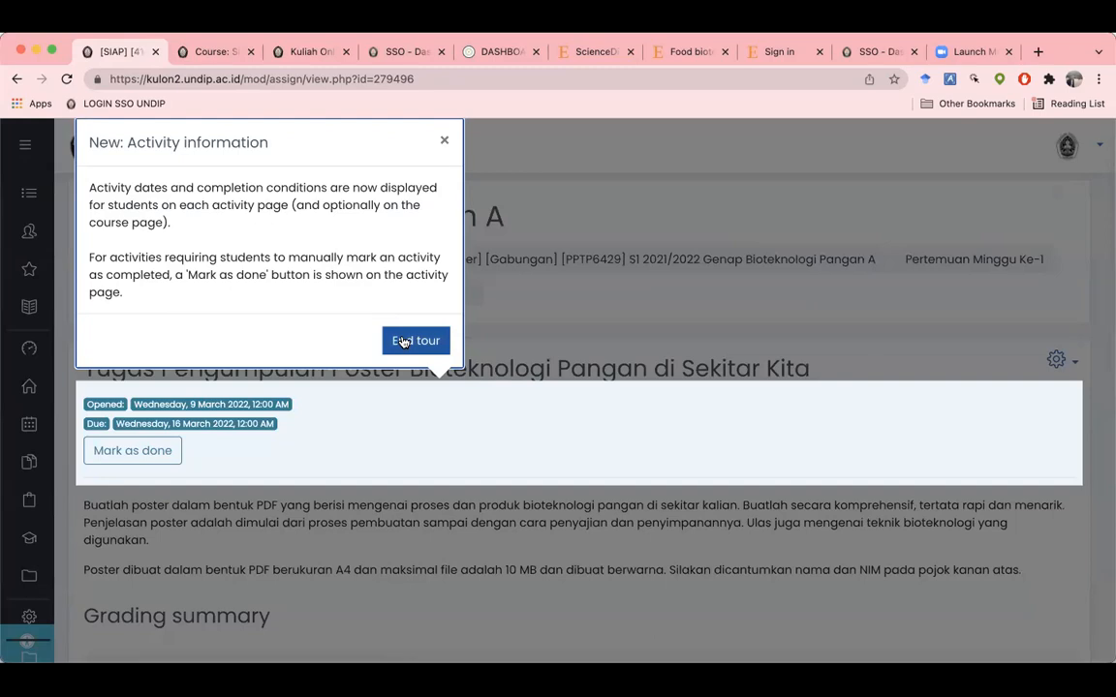
Step: End the activity tour and check the Grading summary: 71 participants, 0 submitted
left_click(403, 342)
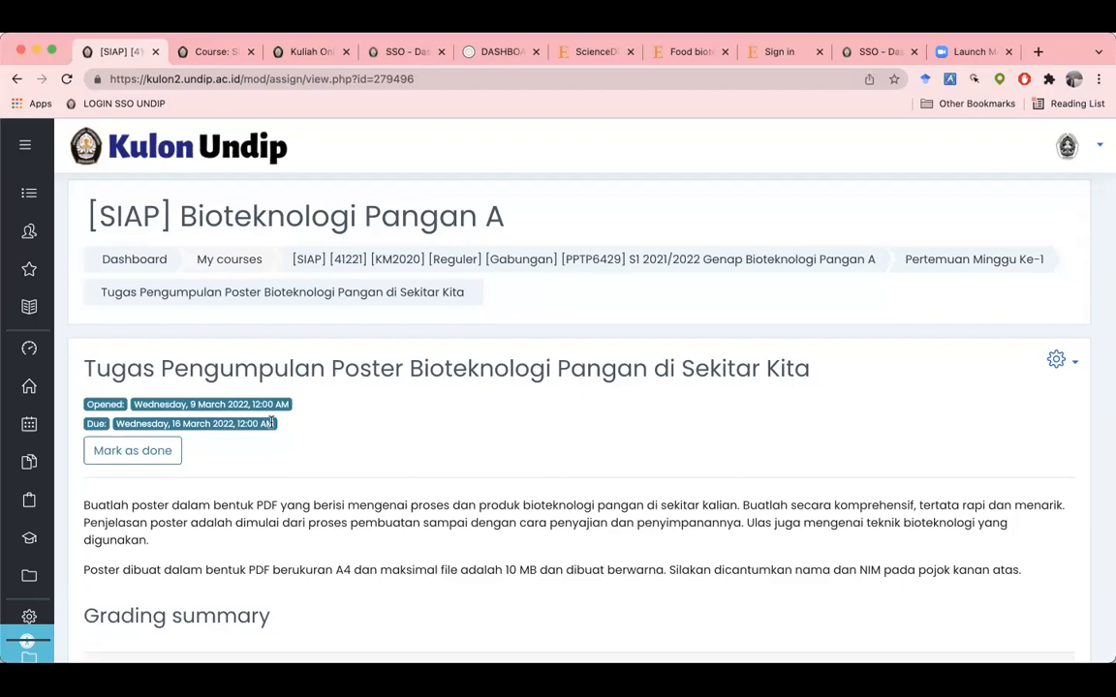
scroll(271, 424, "down", 2)
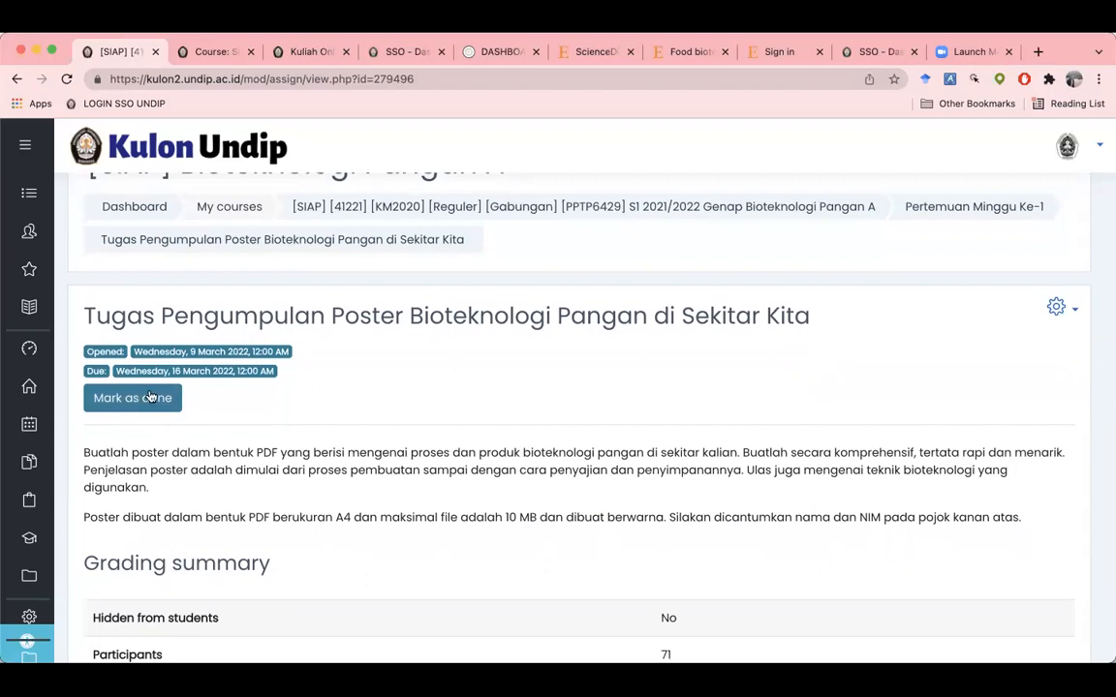
scroll(261, 448, "down", 2)
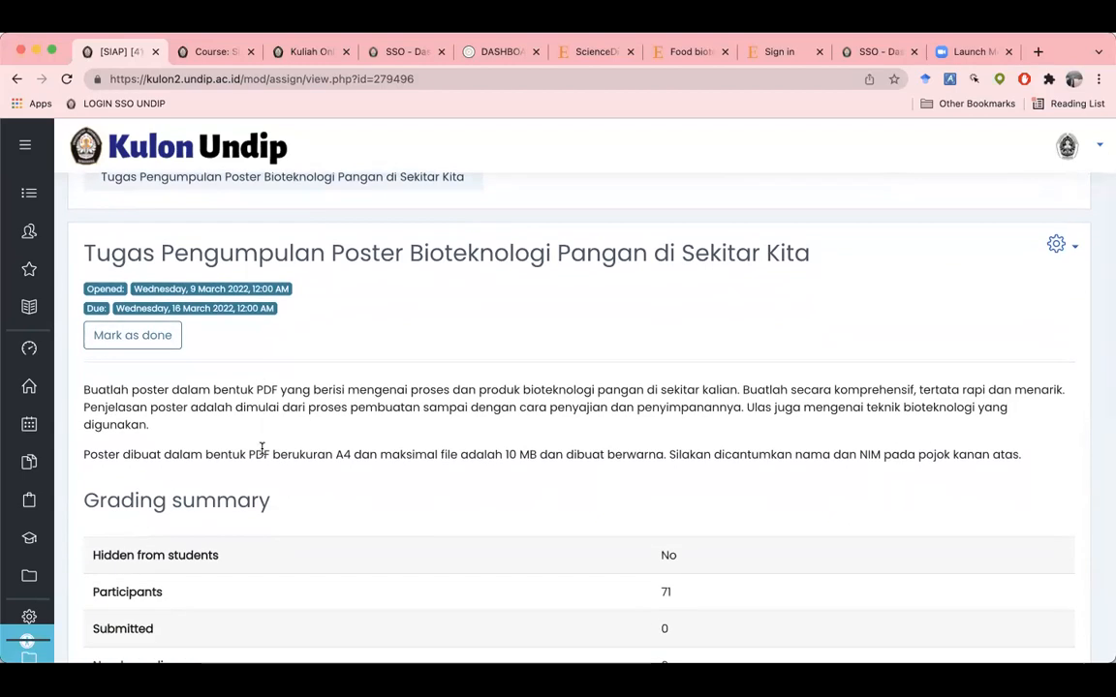
scroll(261, 449, "down", 2)
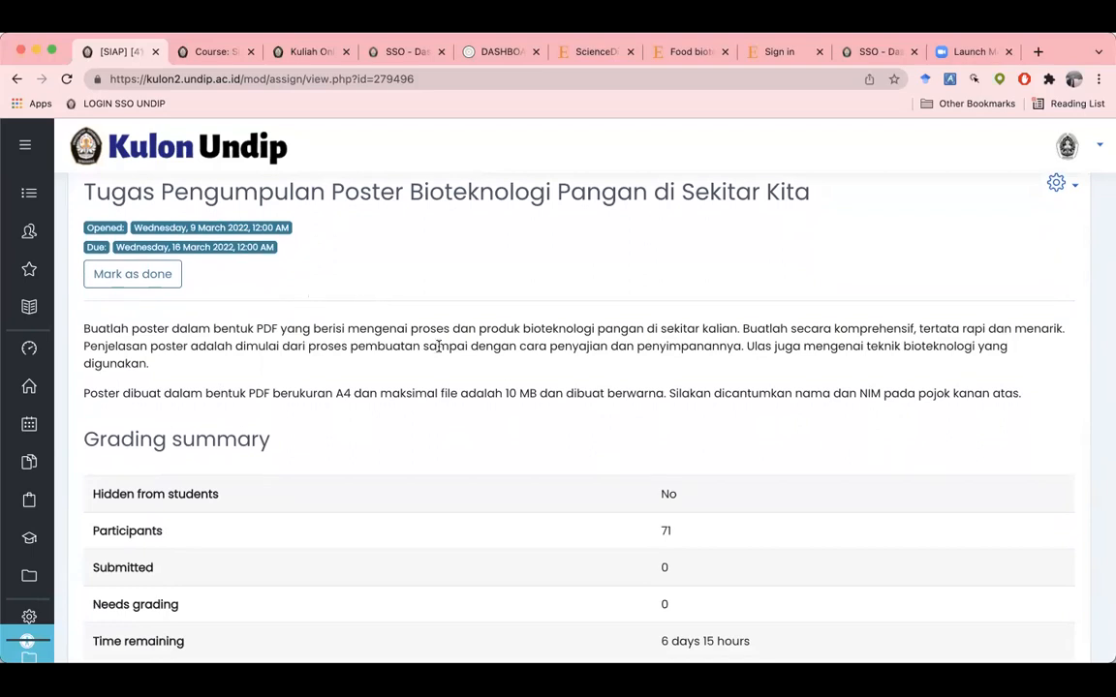
scroll(438, 346, "down", 1)
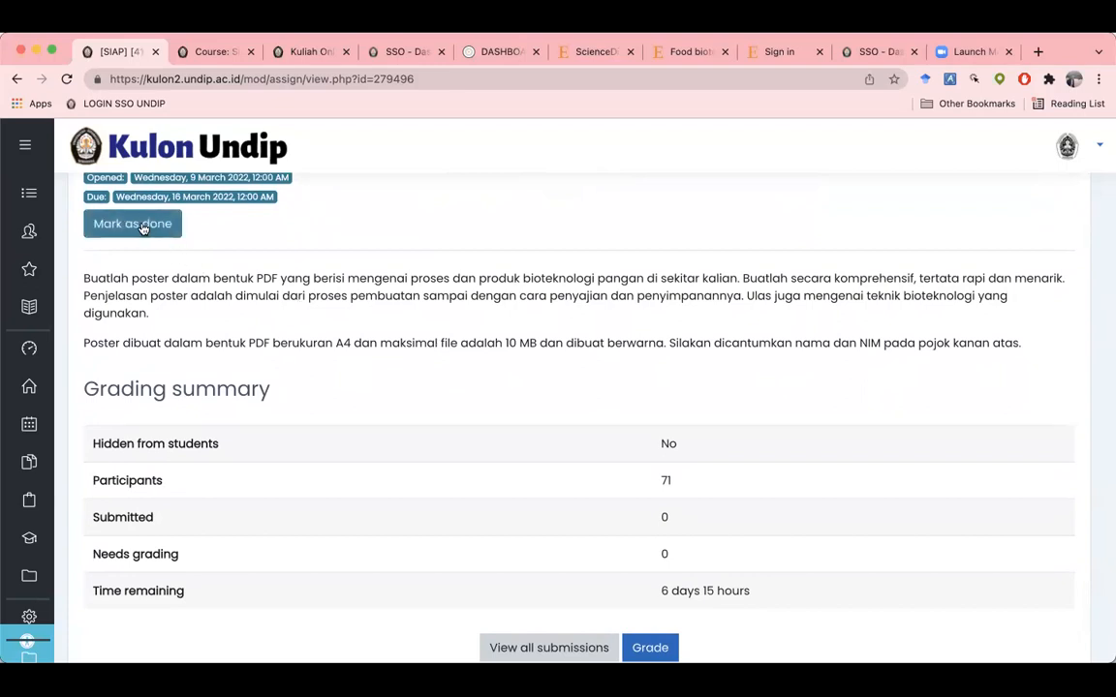
scroll(291, 315, "down", 3)
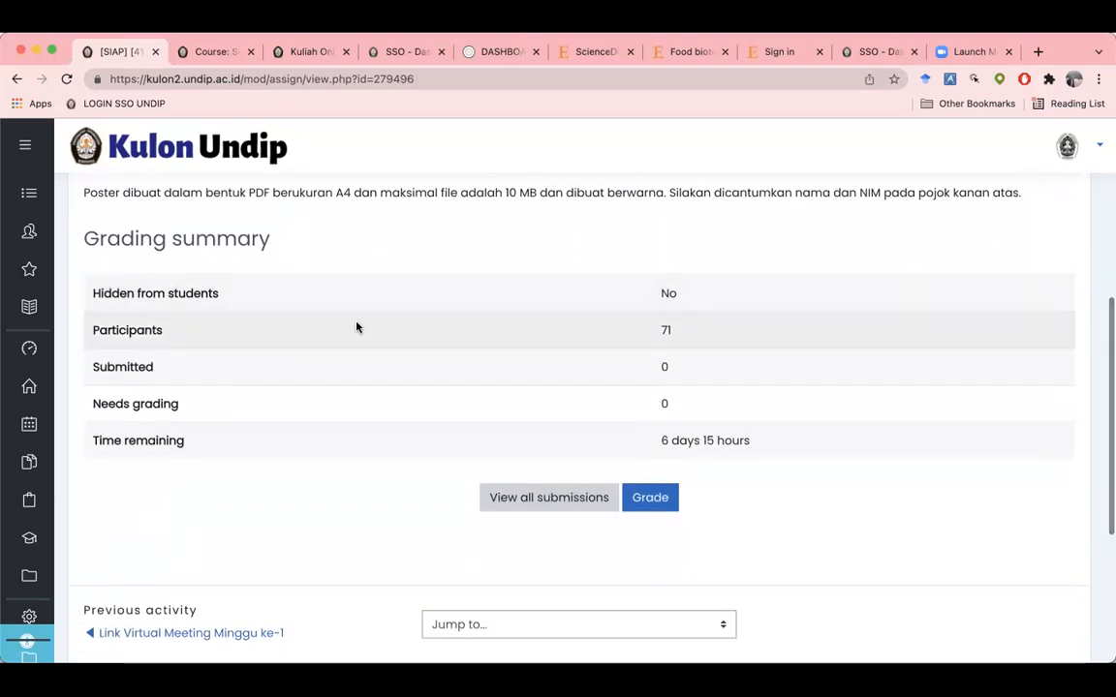
scroll(355, 325, "down", 1)
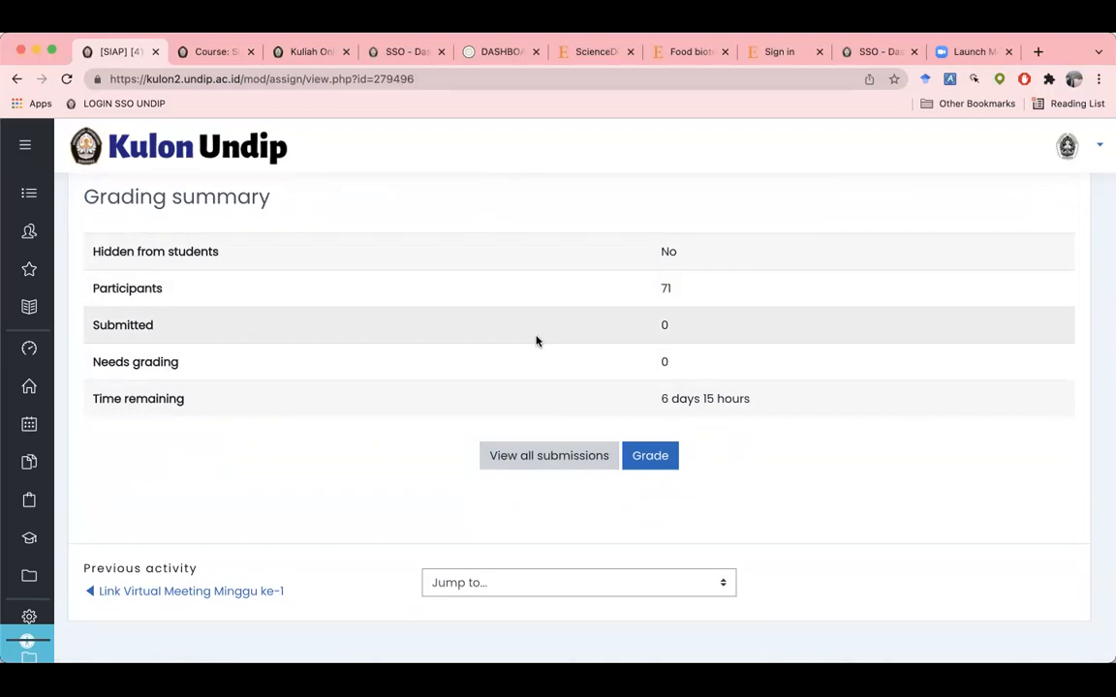
scroll(537, 340, "up", 5)
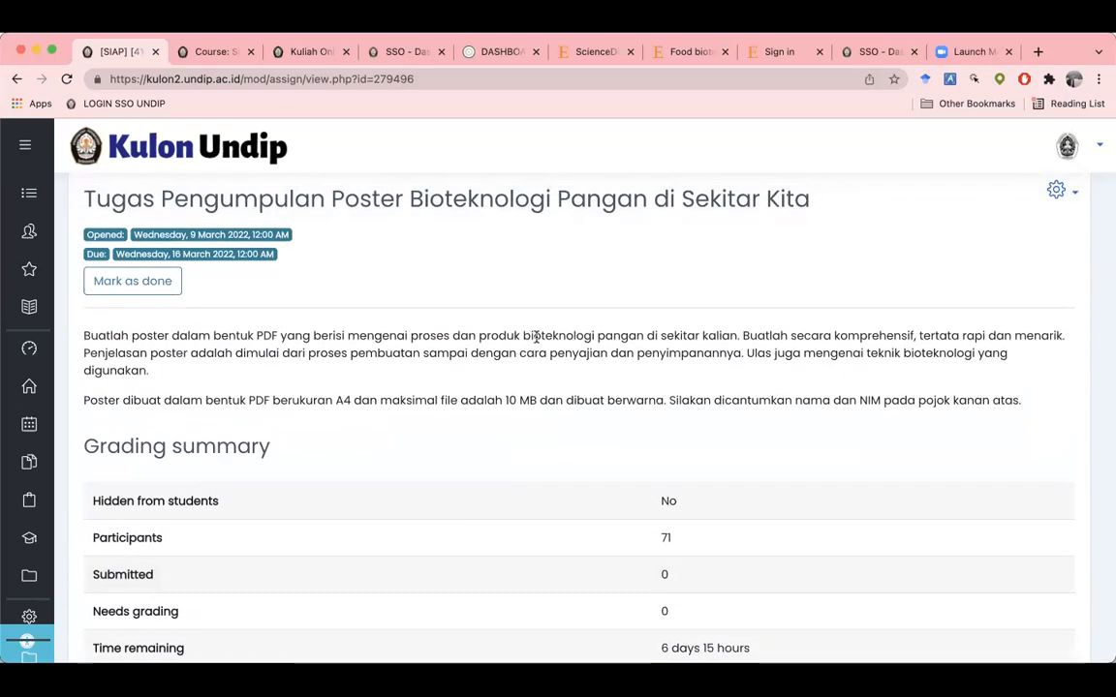
scroll(536, 336, "down", 4)
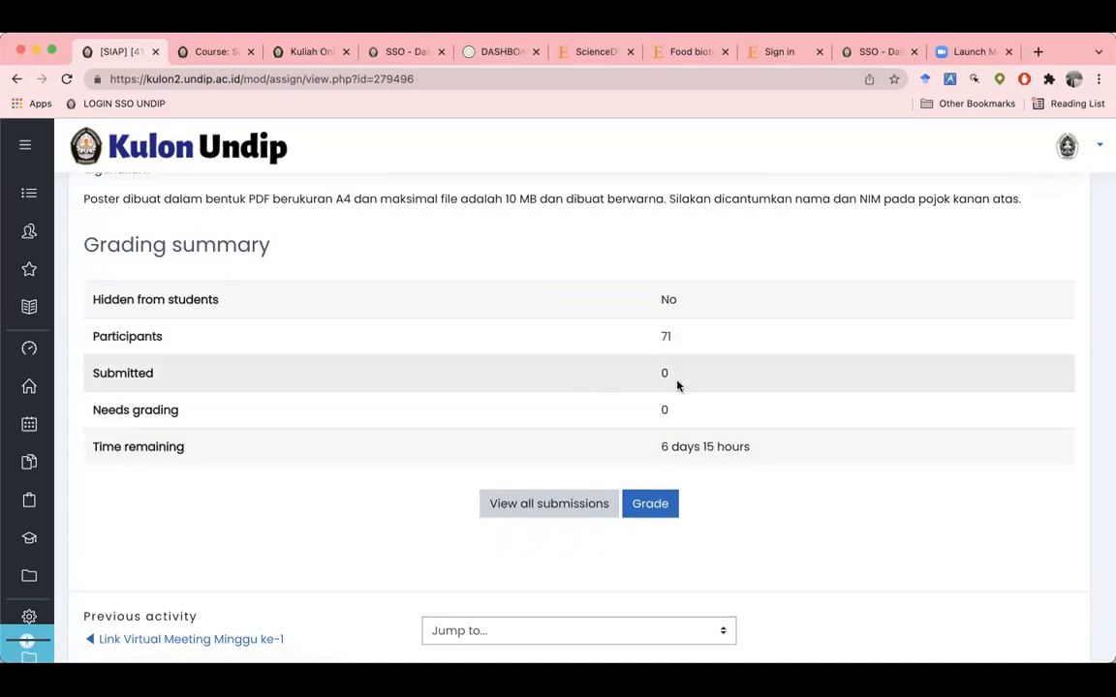
left_click_drag(664, 372, 676, 375)
left_click(672, 376)
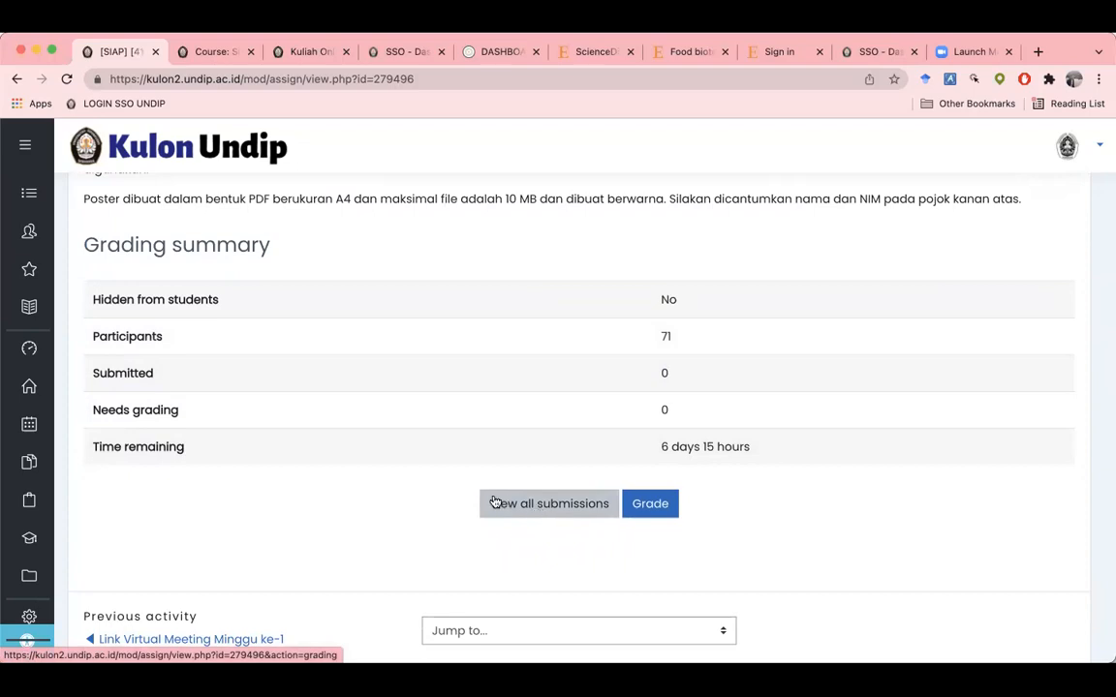
Step: Open the list of all student submissions and scroll through it
left_click(522, 504)
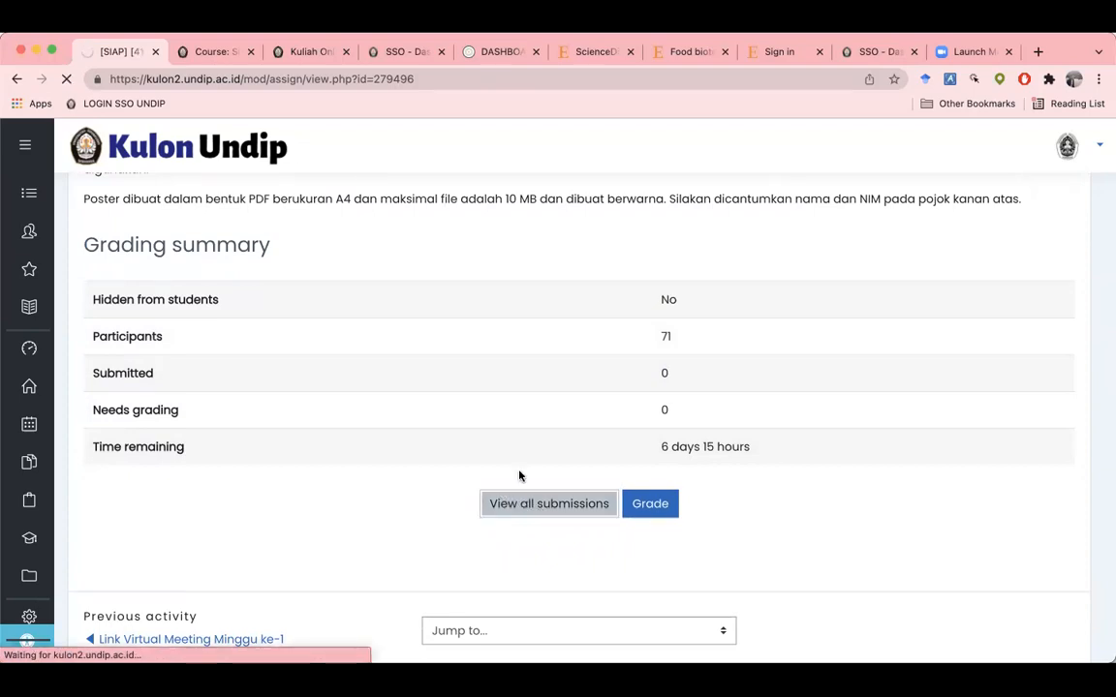
scroll(519, 475, "down", 3)
scroll(519, 475, "down", 3)
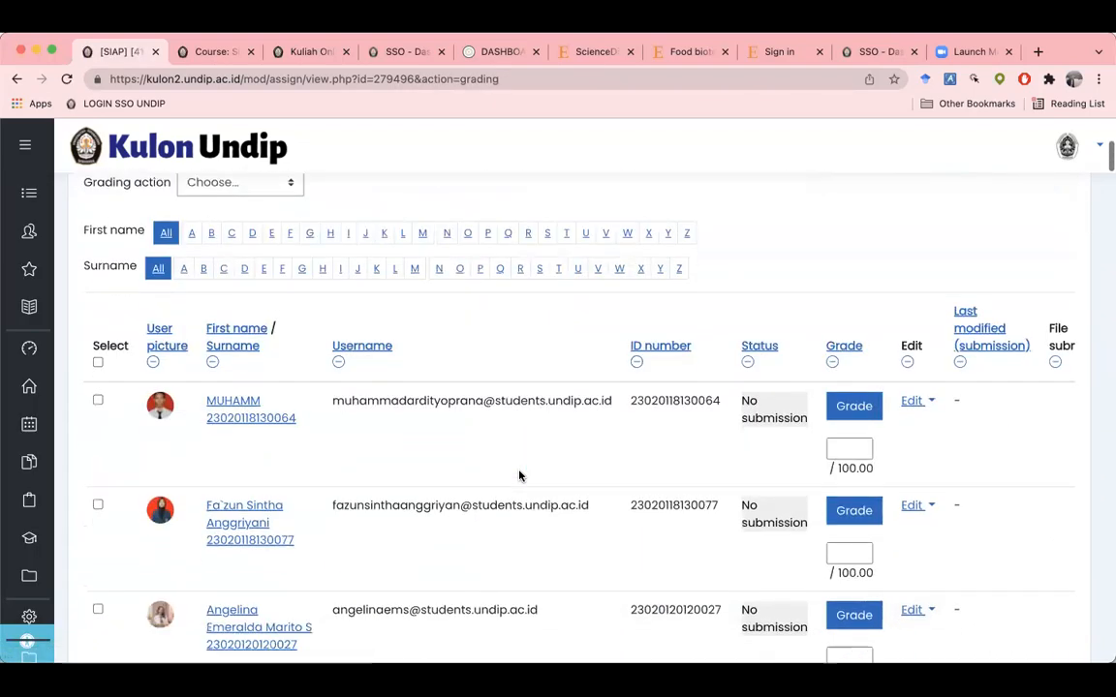
scroll(577, 444, "right", 2)
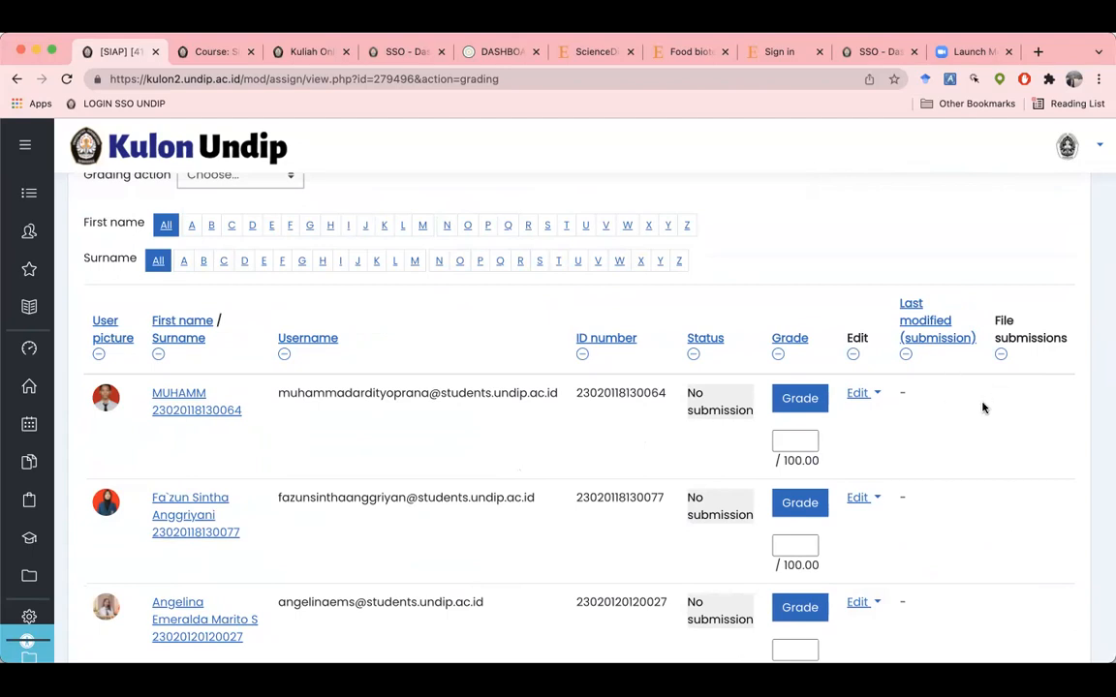
scroll(983, 408, "up", 1)
scroll(982, 407, "up", 1)
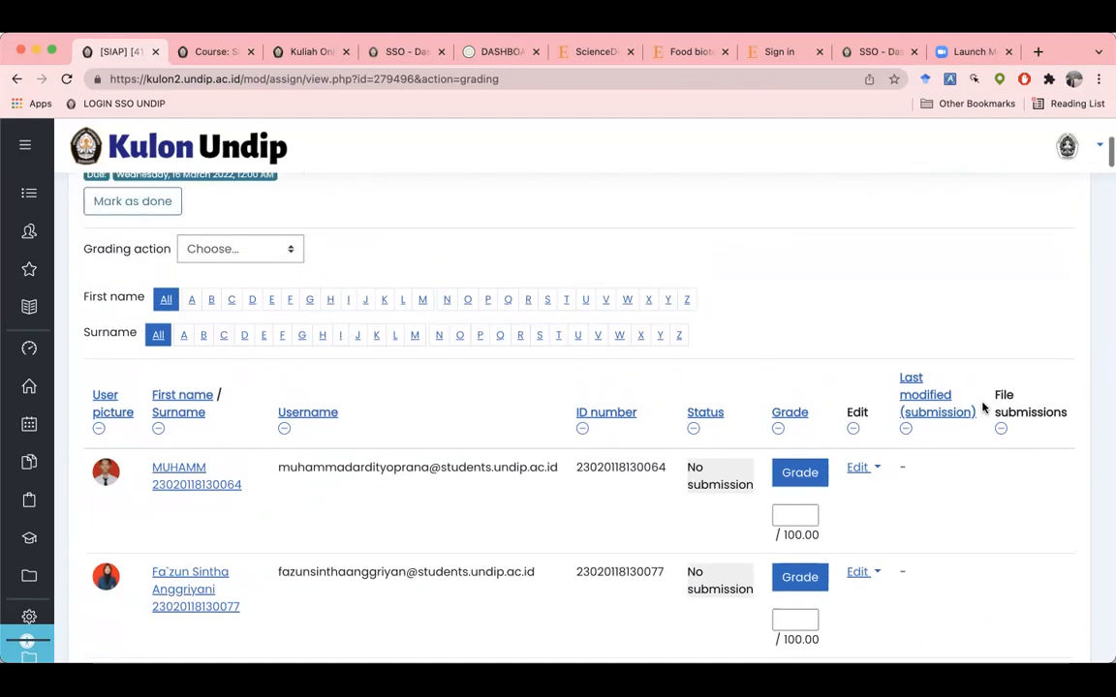
scroll(982, 408, "up", 1)
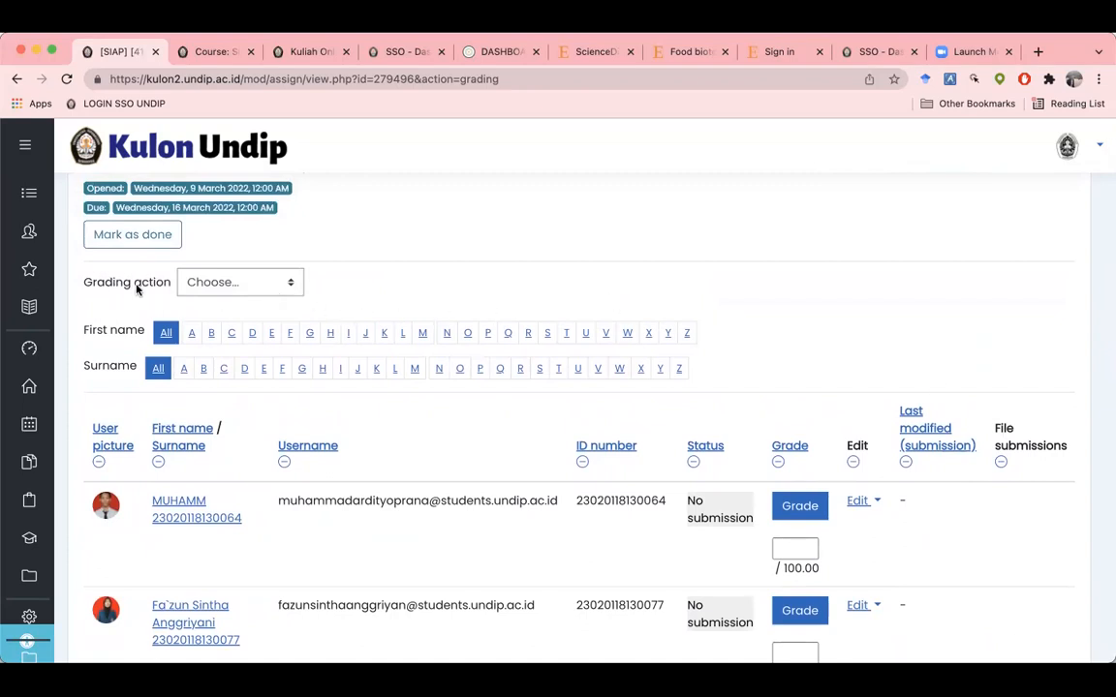
Step: View the gradebook's Grader report of 75 participants, then go back to the assignment
left_click(232, 284)
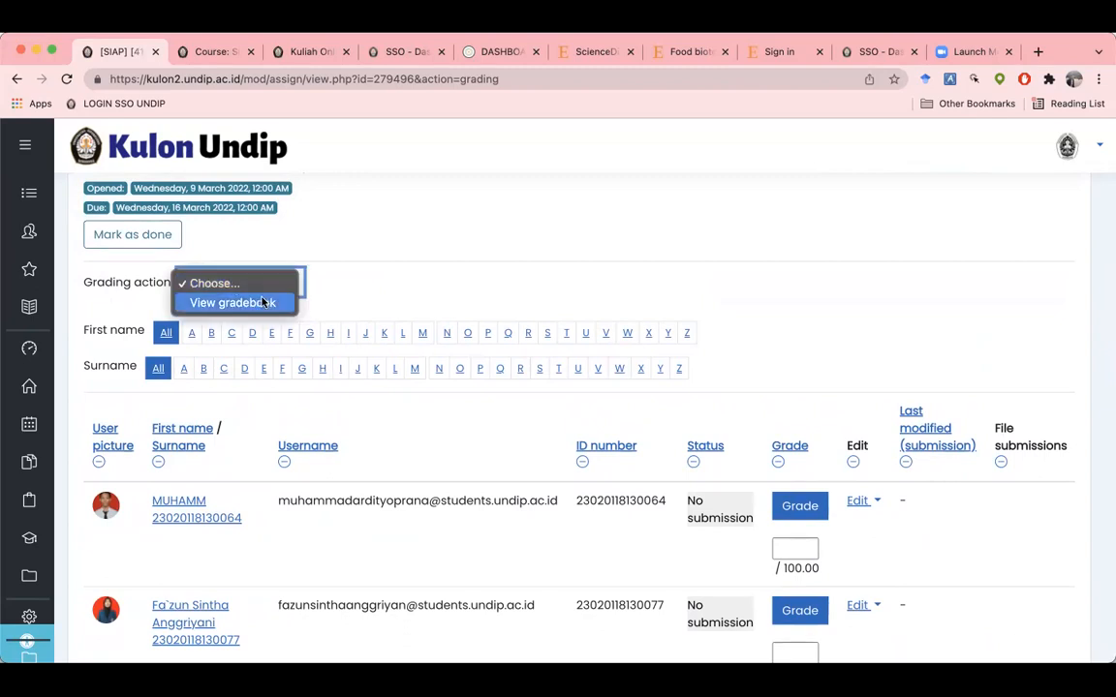
left_click(233, 304)
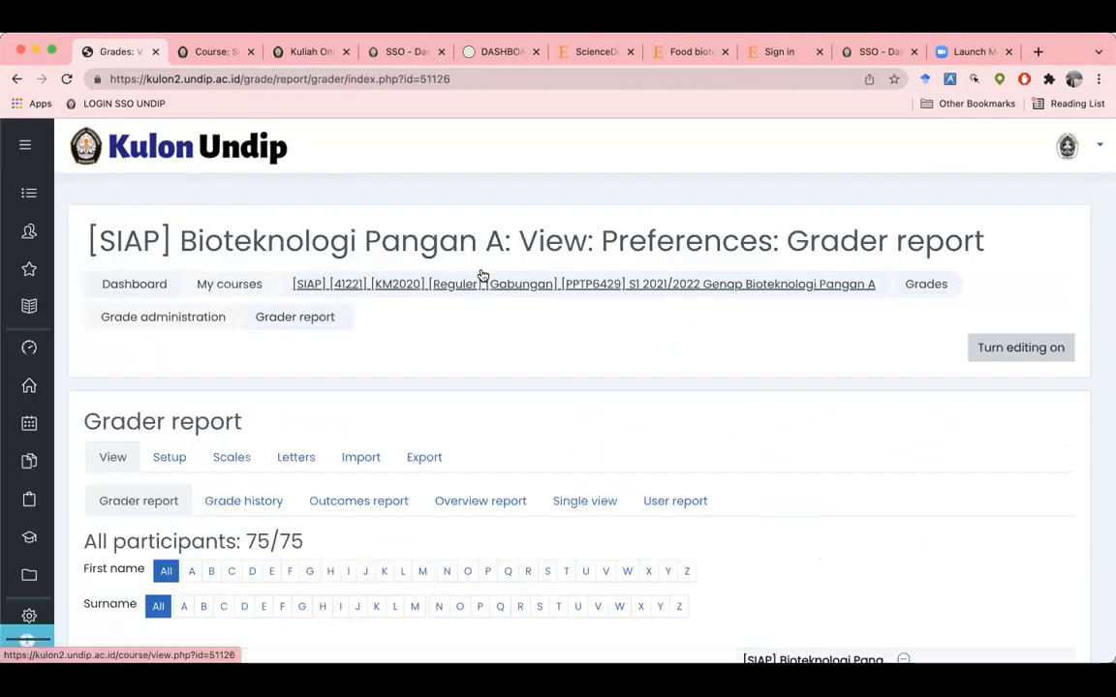
scroll(517, 304, "down", 5)
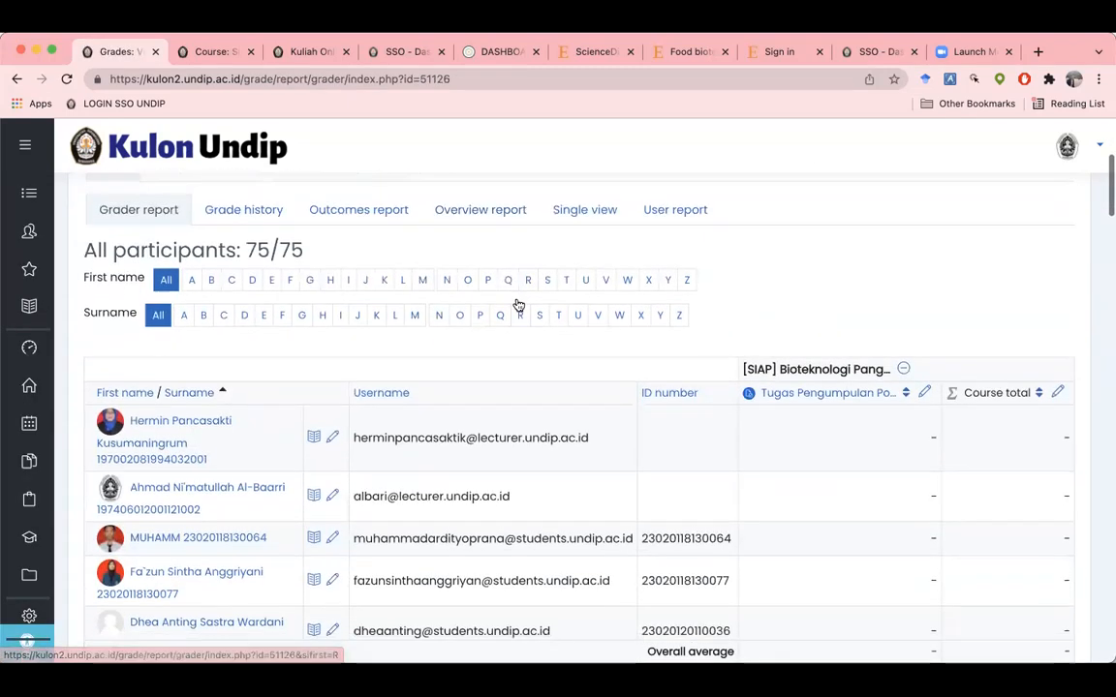
scroll(518, 305, "up", 5)
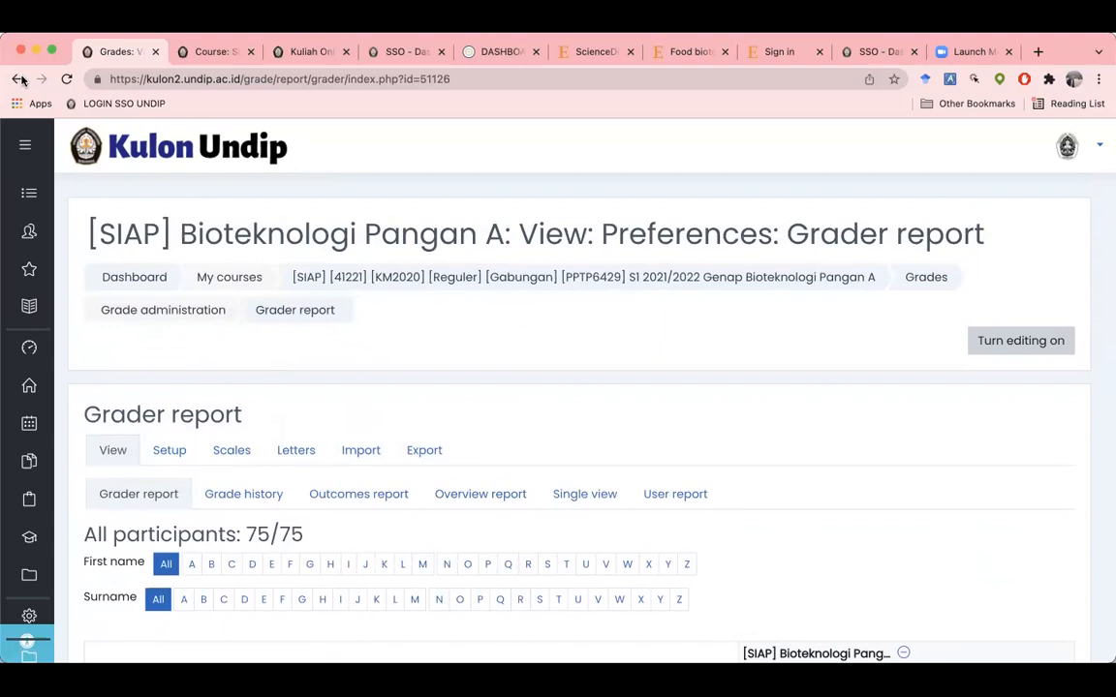
left_click(18, 79)
scroll(379, 293, "up", 3)
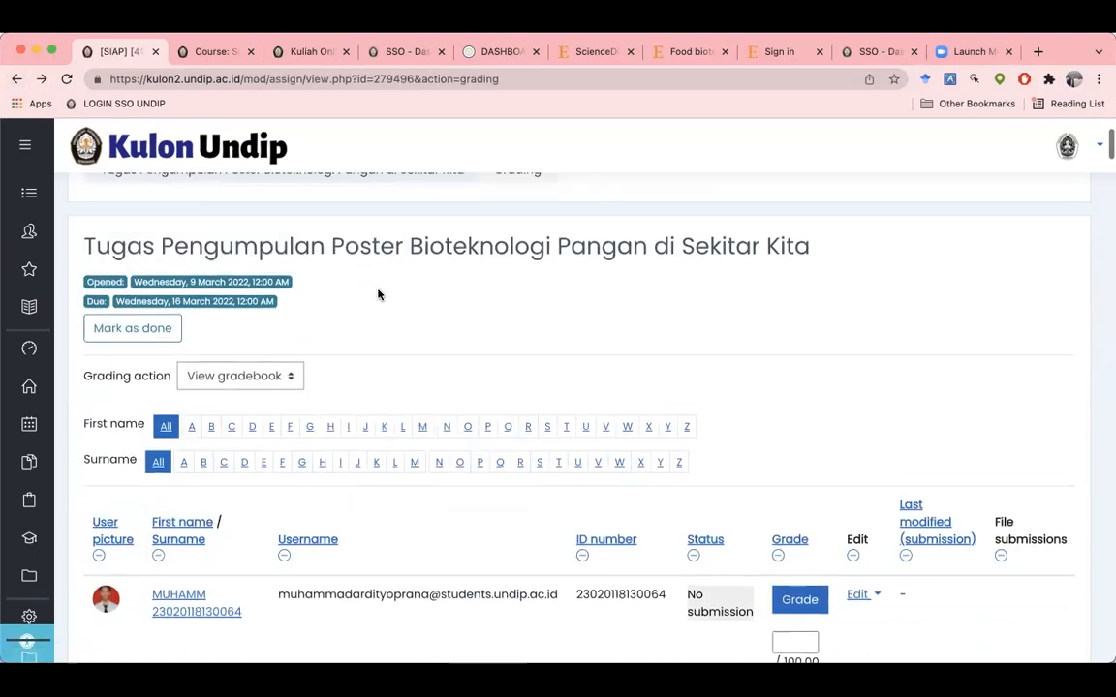
scroll(379, 294, "up", 2)
scroll(379, 294, "down", 8)
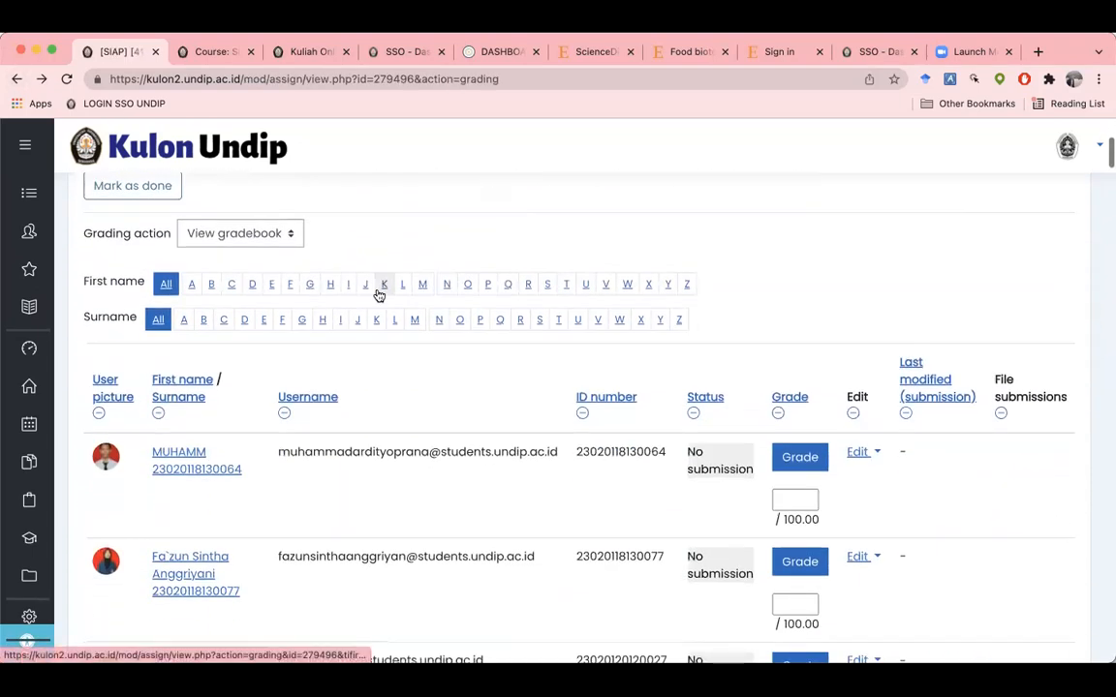
scroll(379, 294, "down", 15)
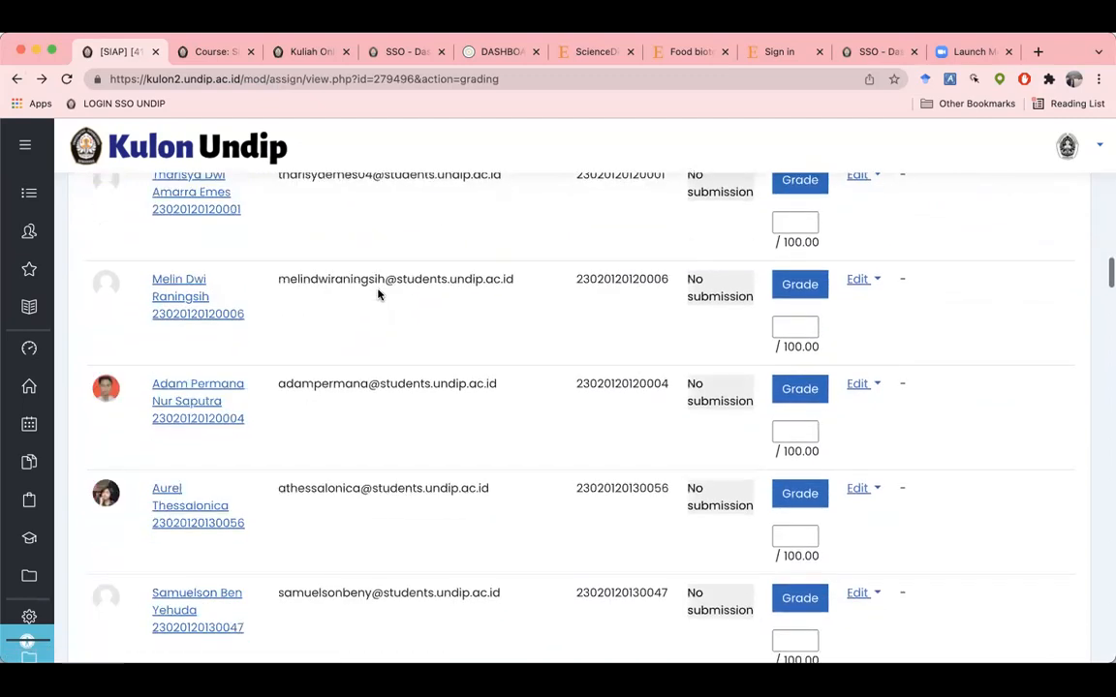
scroll(378, 293, "down", 20)
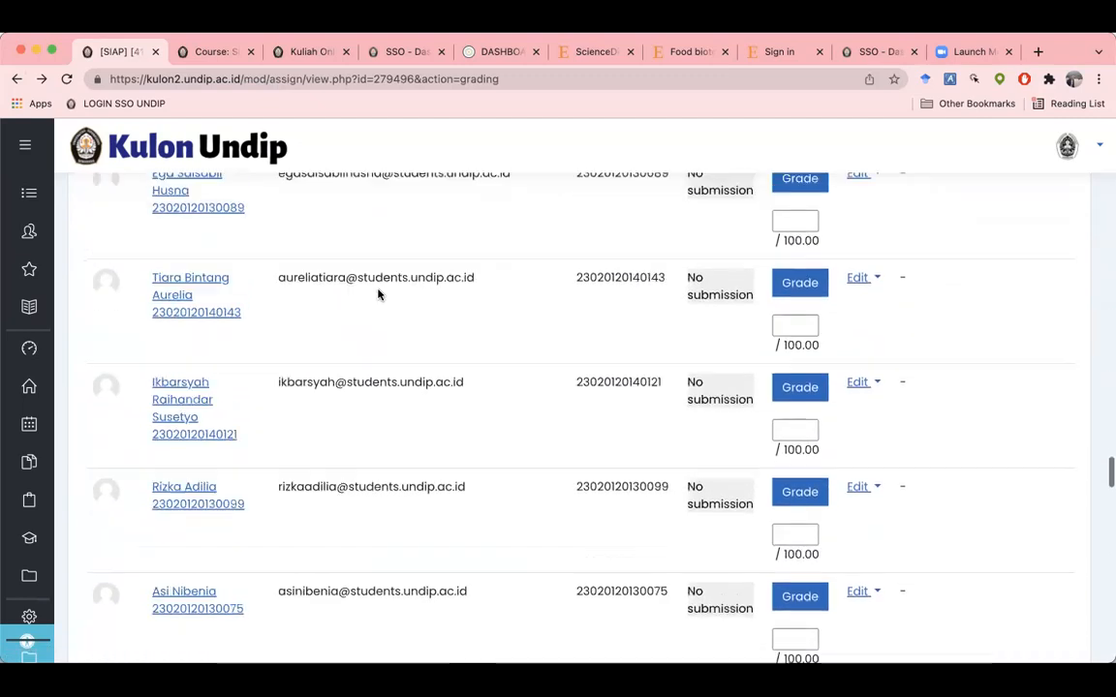
scroll(379, 294, "down", 20)
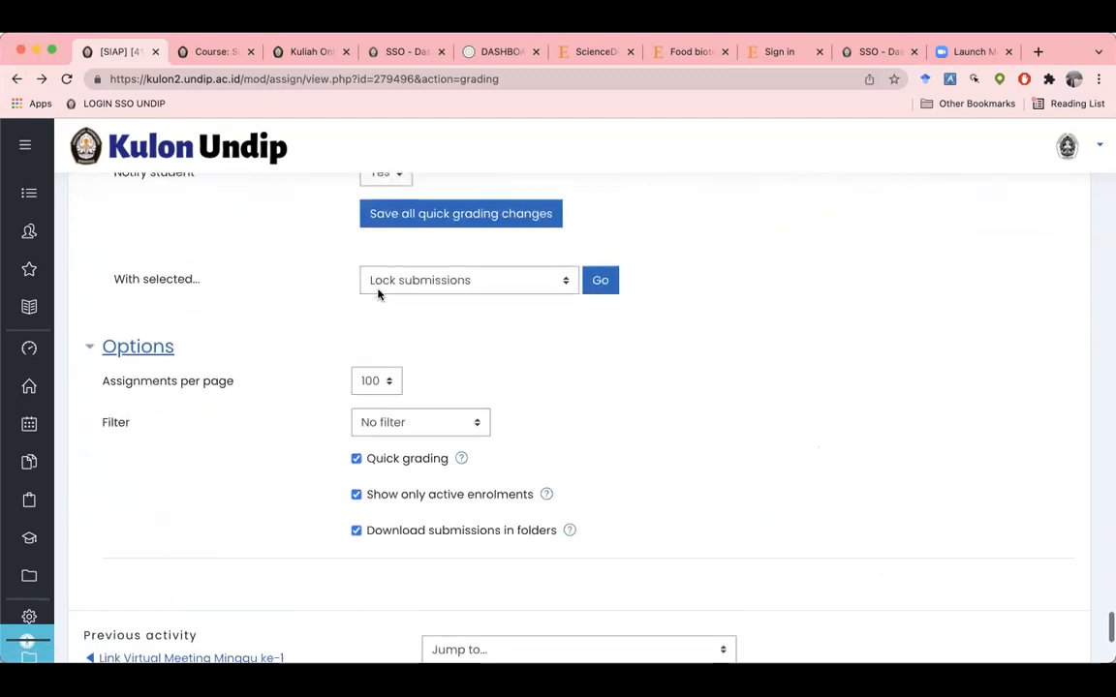
scroll(378, 294, "up", 3)
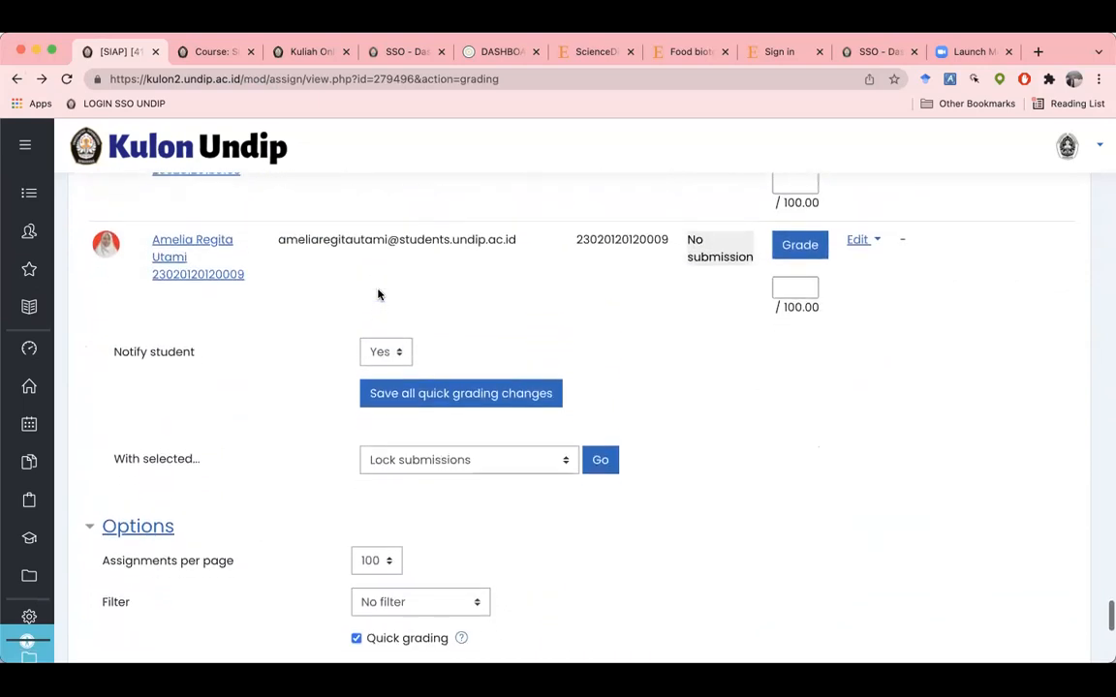
scroll(378, 295, "down", 5)
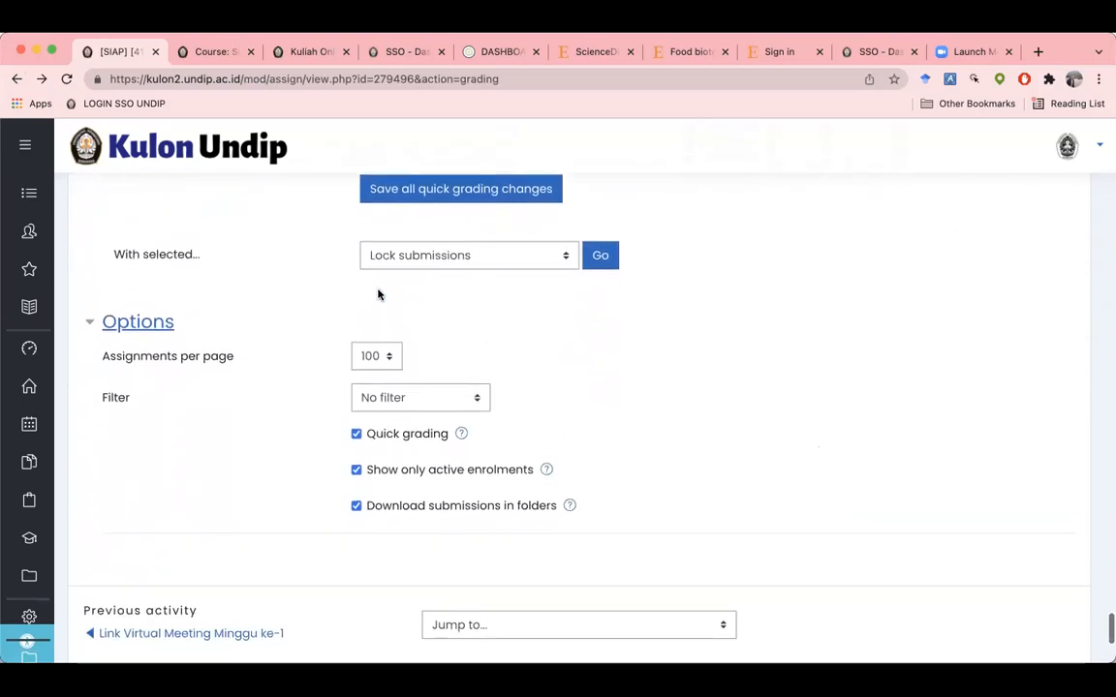
scroll(377, 294, "down", 1)
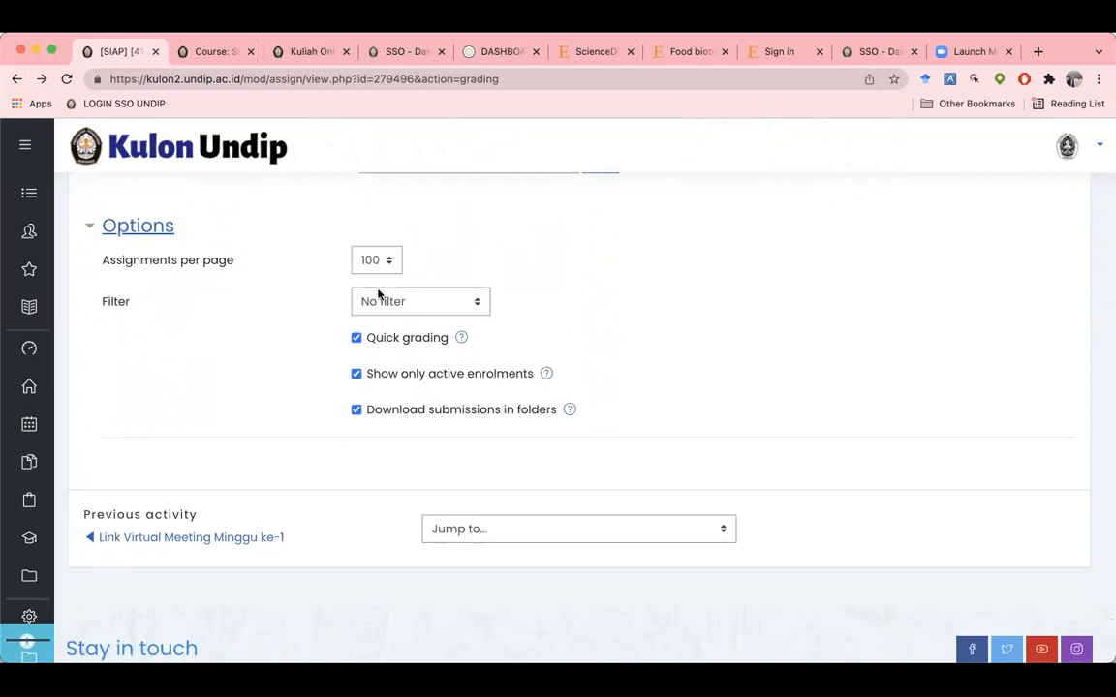
scroll(378, 294, "up", 2)
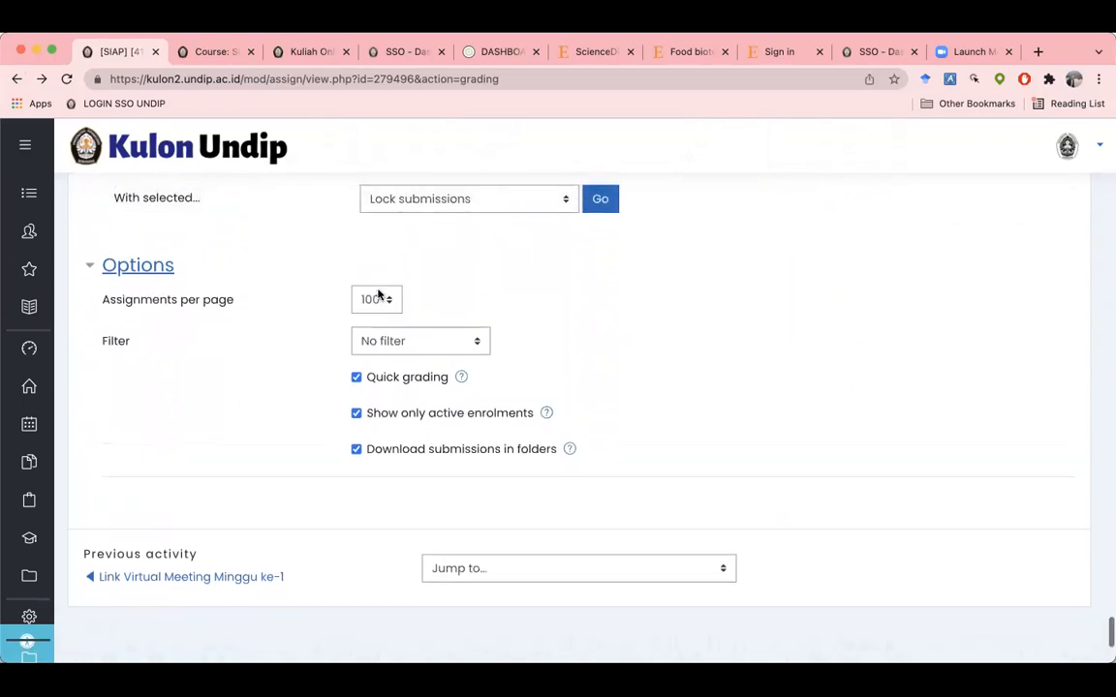
scroll(377, 295, "up", 3)
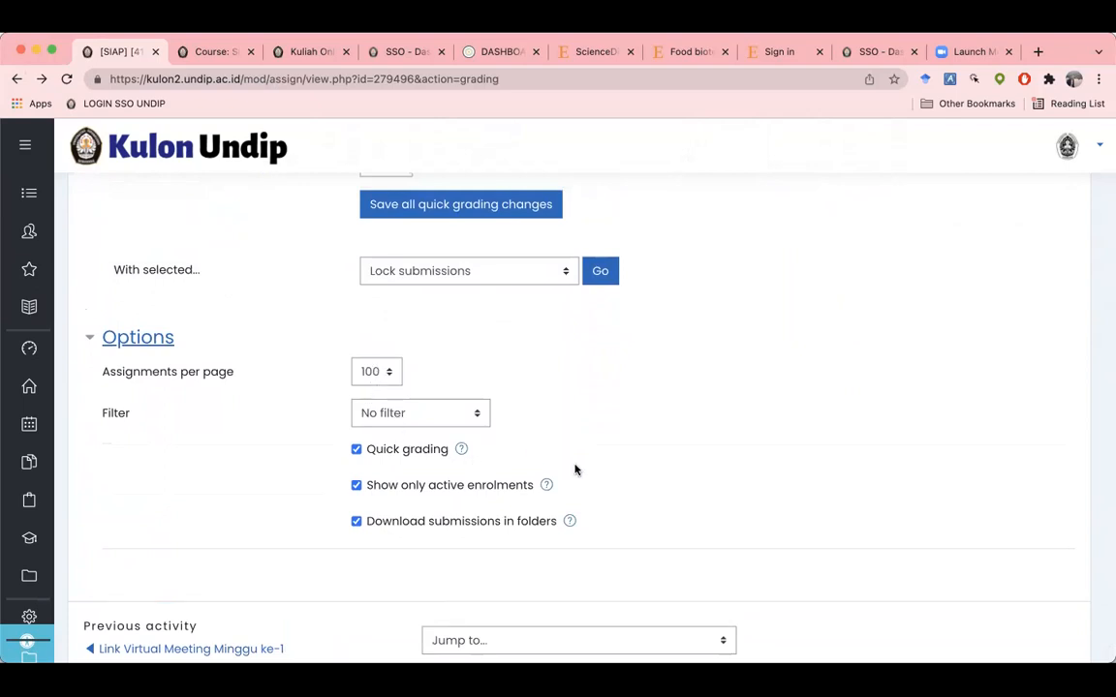
scroll(575, 466, "up", 10)
scroll(576, 470, "up", 15)
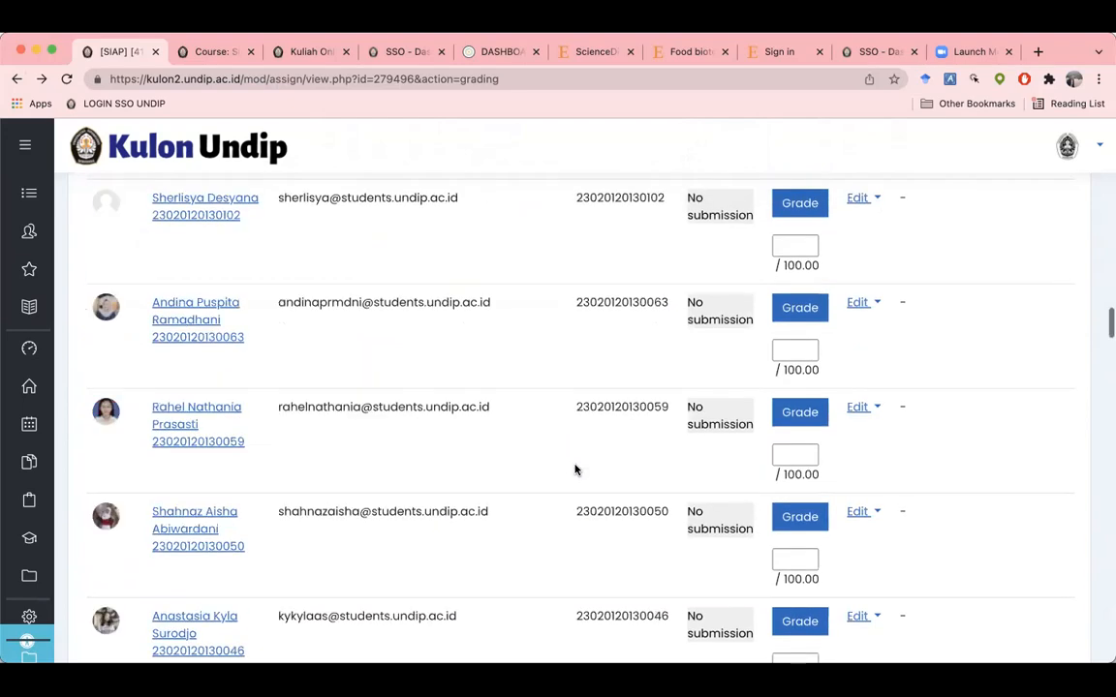
scroll(575, 469, "up", 5)
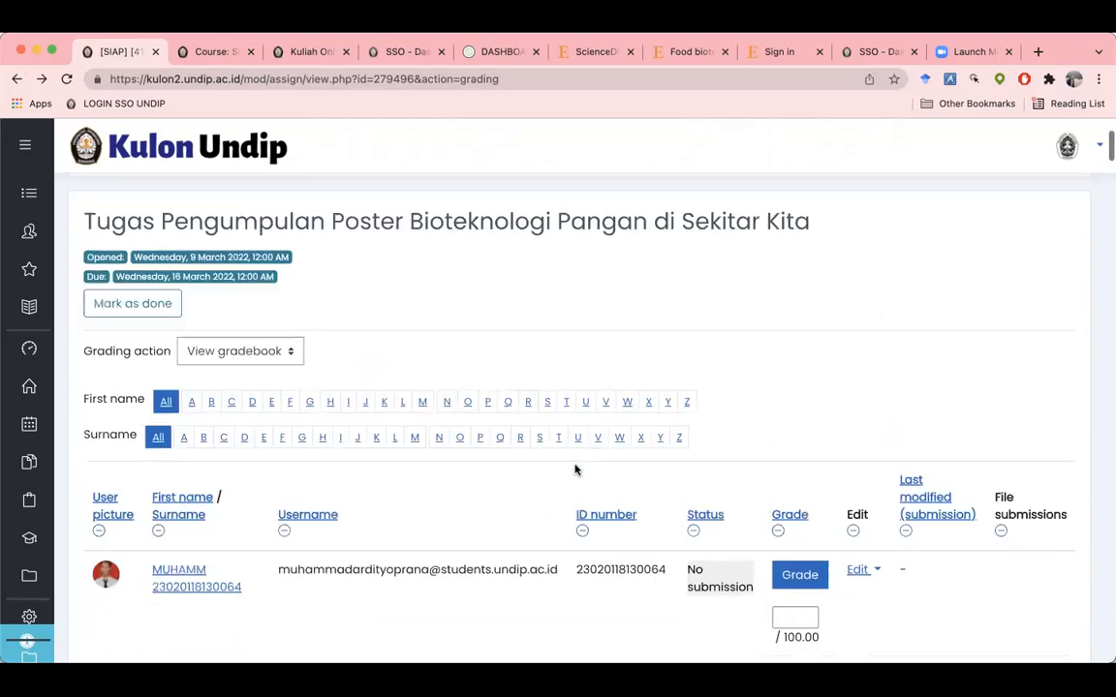
scroll(936, 516, "down", 3)
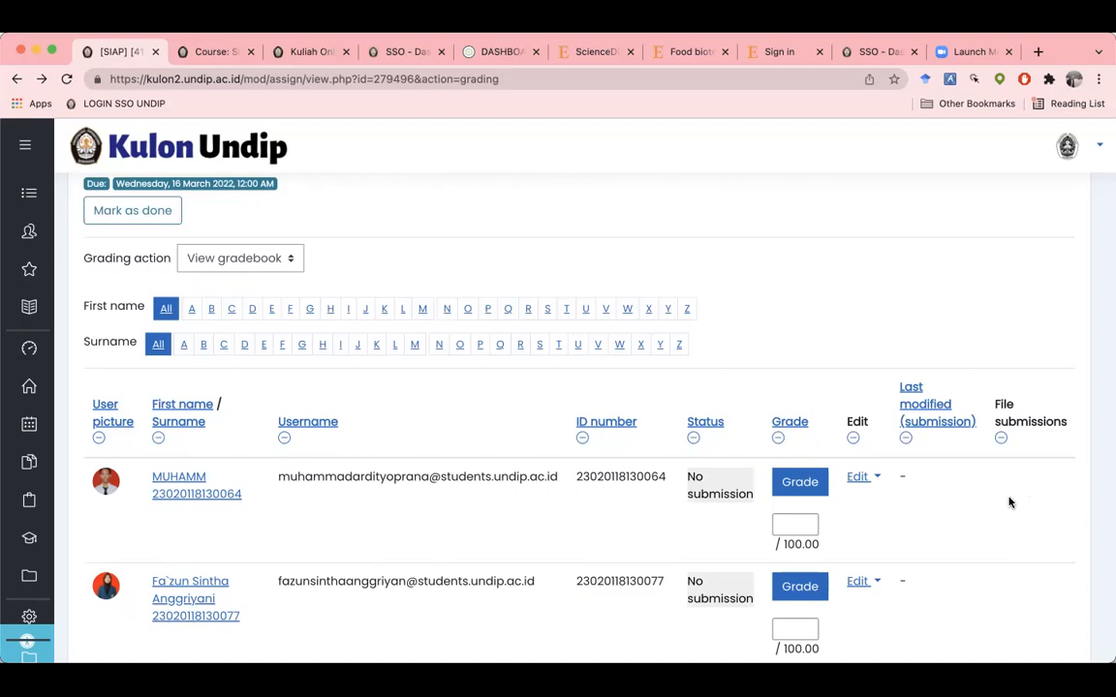
scroll(812, 319, "up", 4)
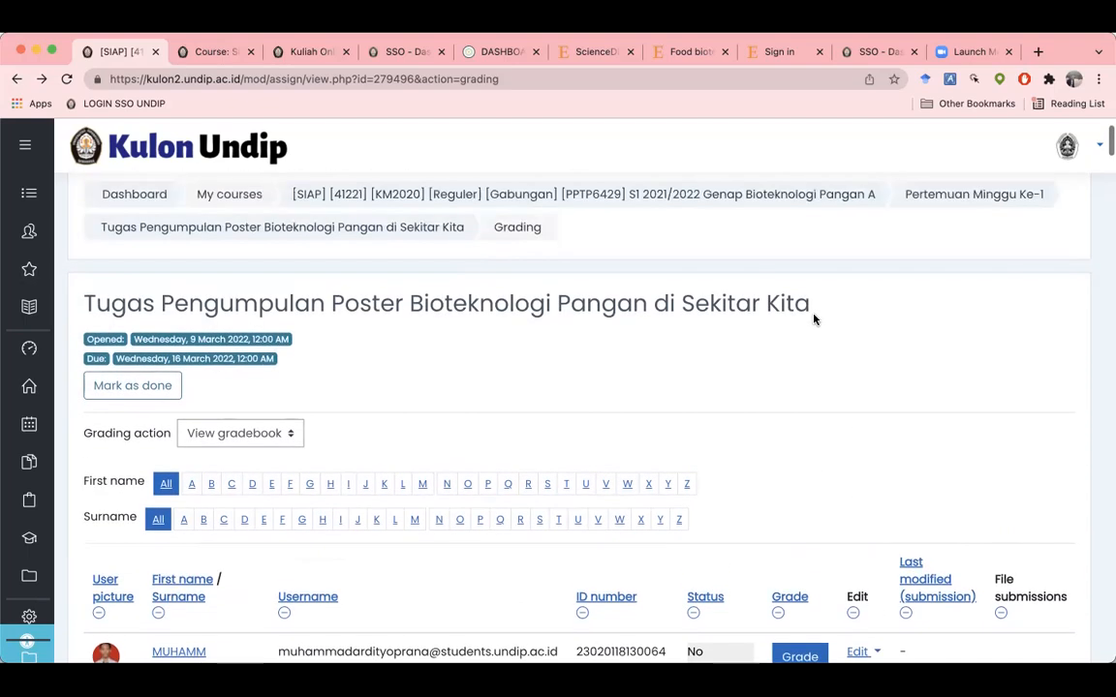
scroll(812, 318, "down", 2)
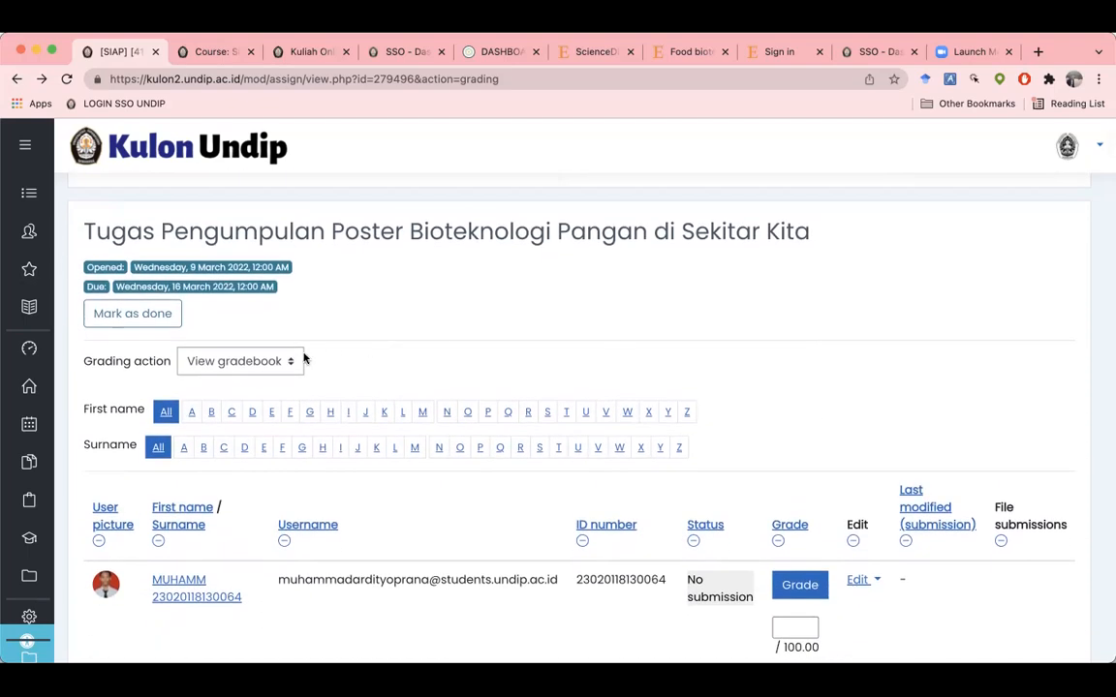
left_click(275, 363)
left_click(274, 349)
left_click(274, 351)
left_click(252, 342)
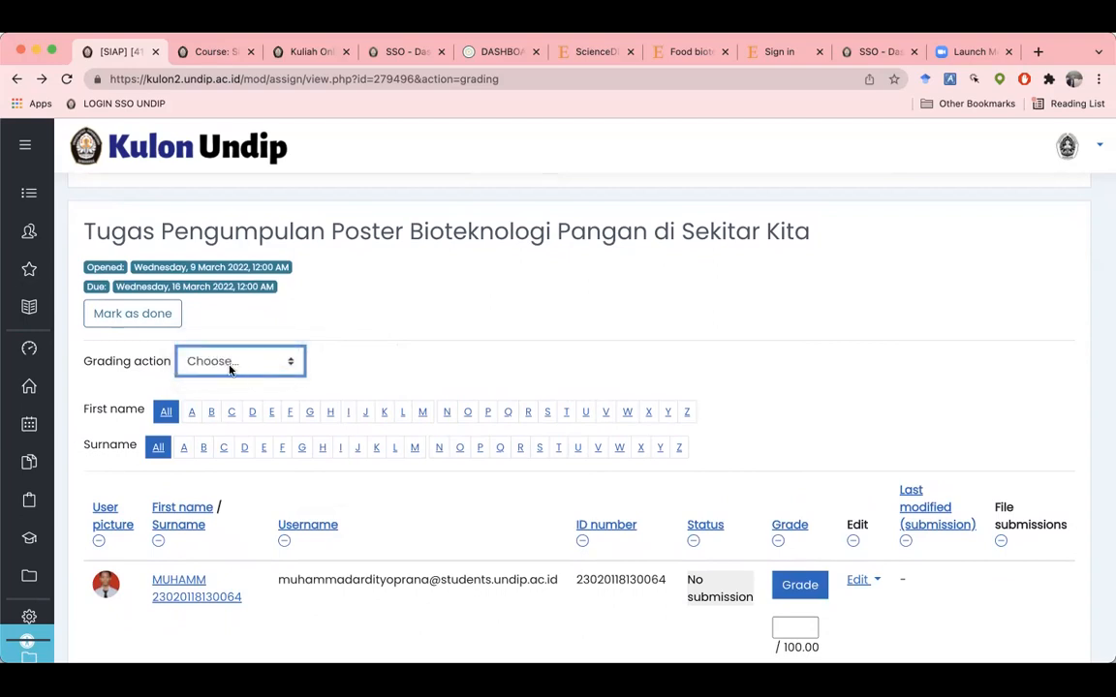
scroll(408, 362, "down", 2)
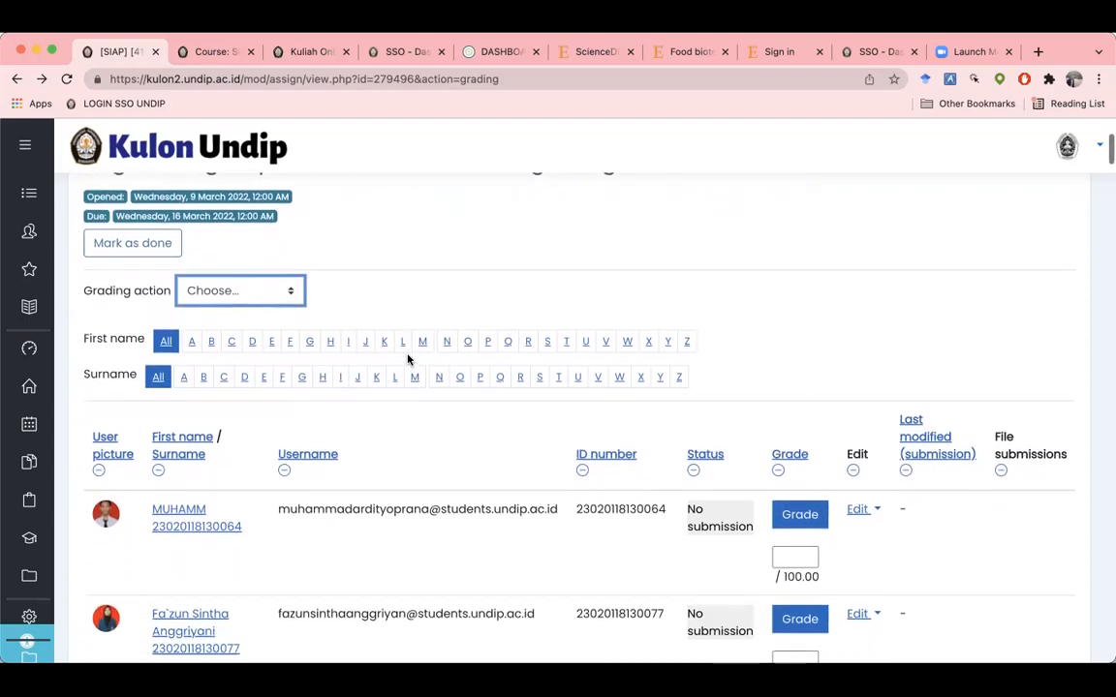
scroll(407, 360, "up", 5)
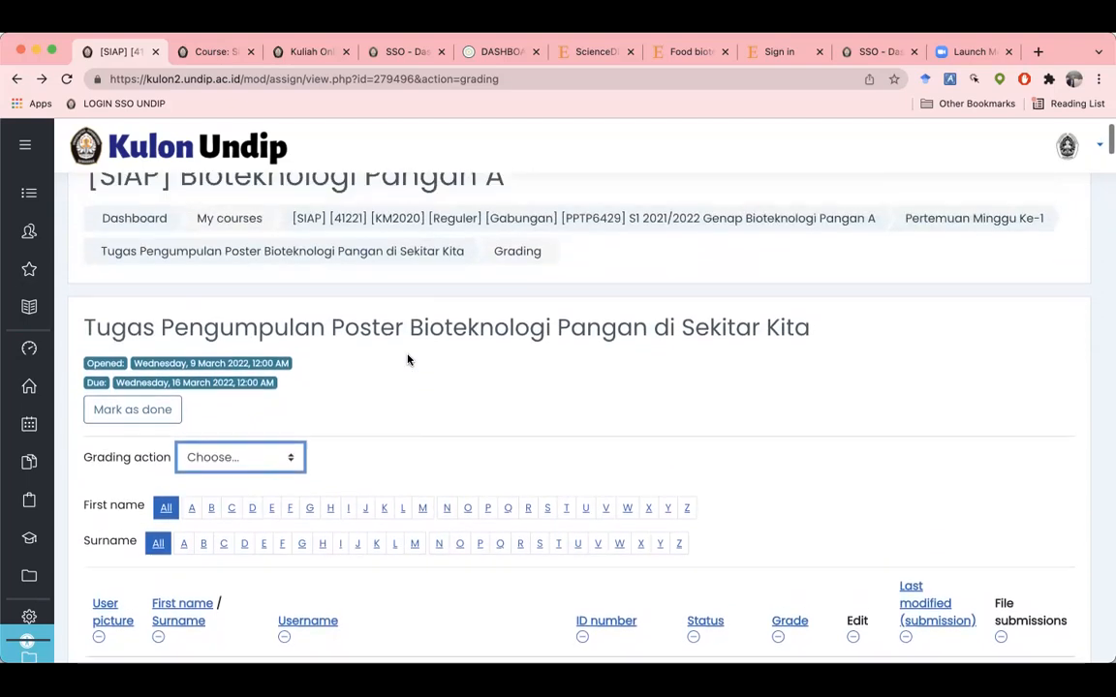
left_click(157, 221)
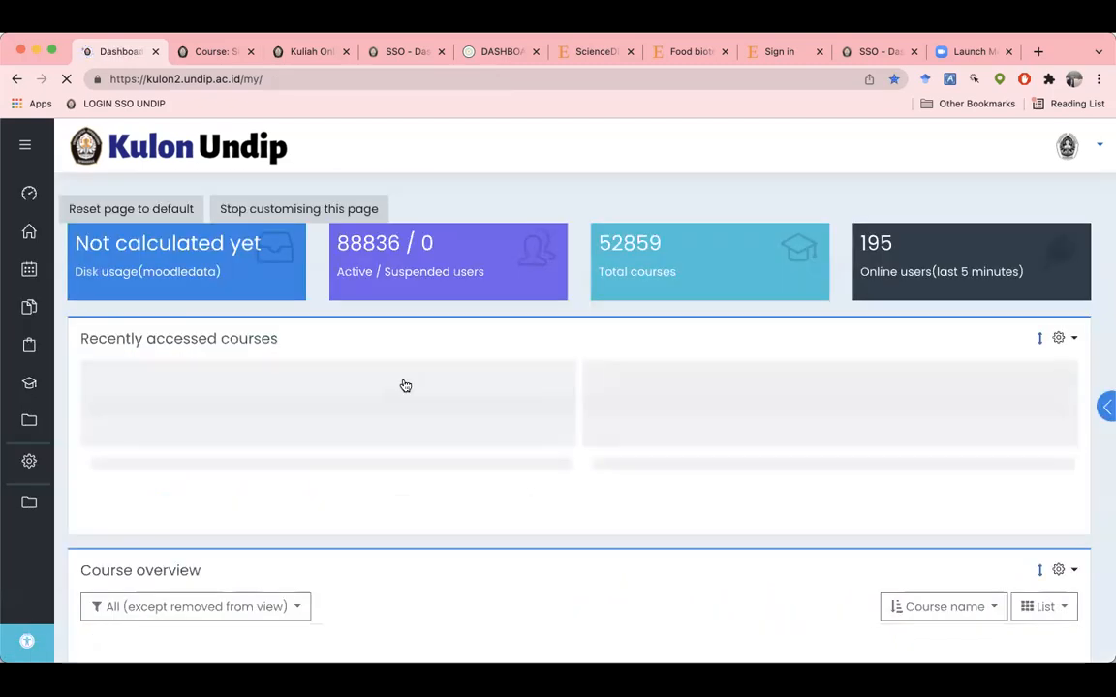
Step: Page through Recently accessed courses until Internet of Things Teknologi Pangan appears
scroll(405, 385, "down", 1)
left_click(1018, 311)
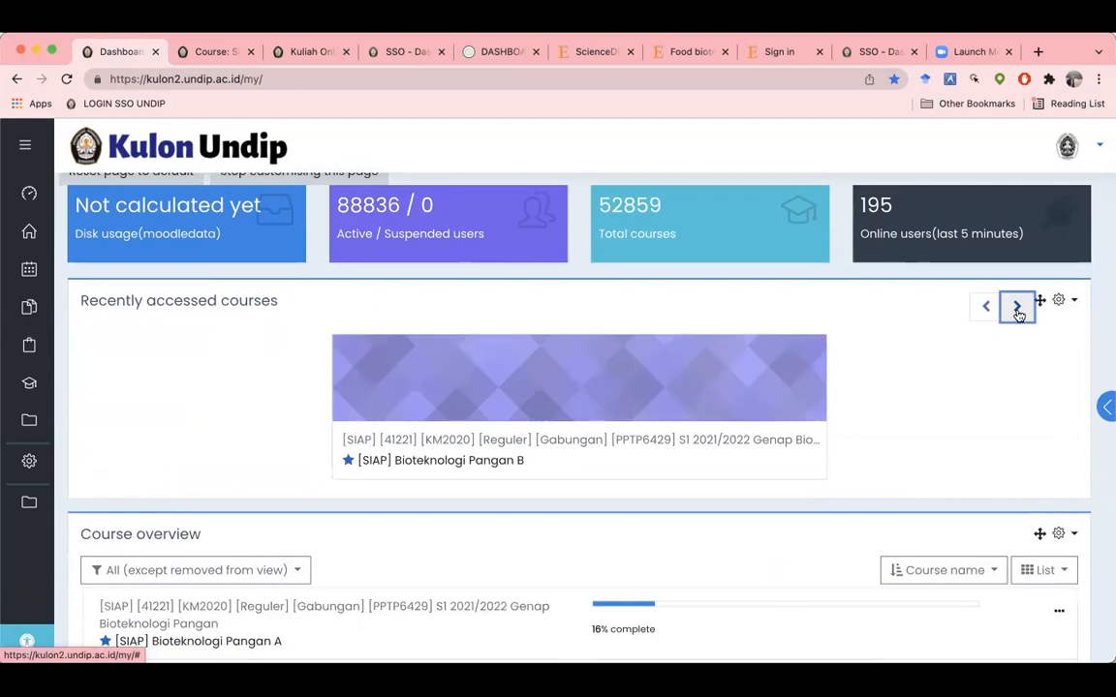
left_click(1017, 311)
left_click(1017, 311)
left_click(1017, 311)
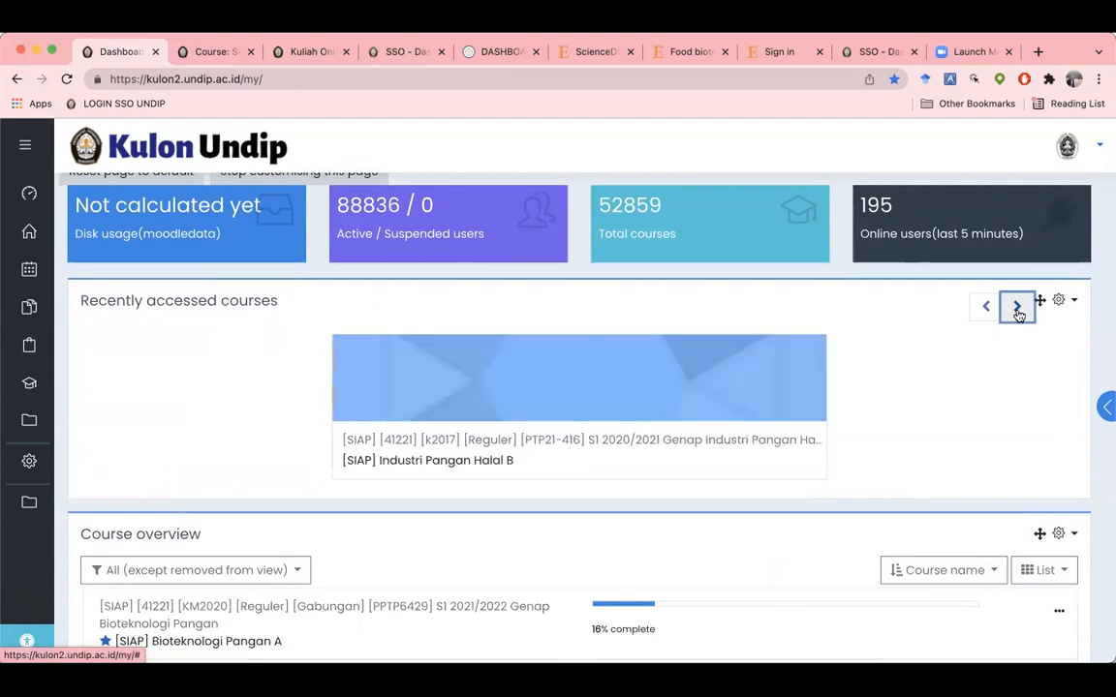
left_click(1018, 311)
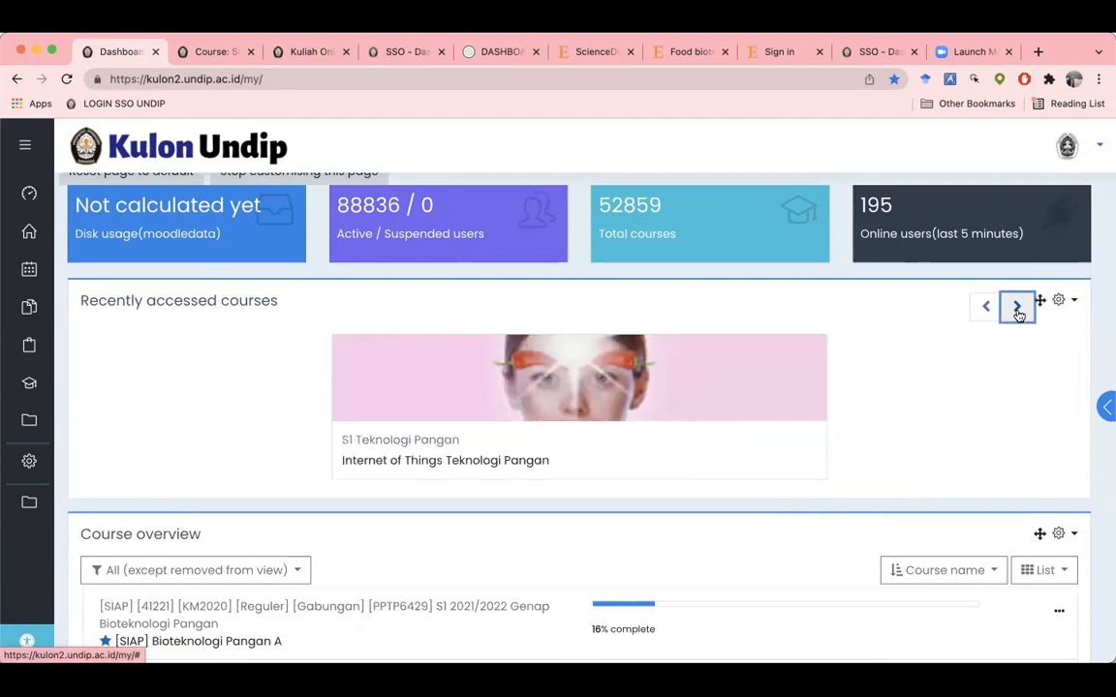
Step: Scroll the Internet of Things Teknologi Pangan course down to the Kuis Mind Map Kuliah Umum items
scroll(270, 429, "down", 2)
scroll(269, 431, "down", 8)
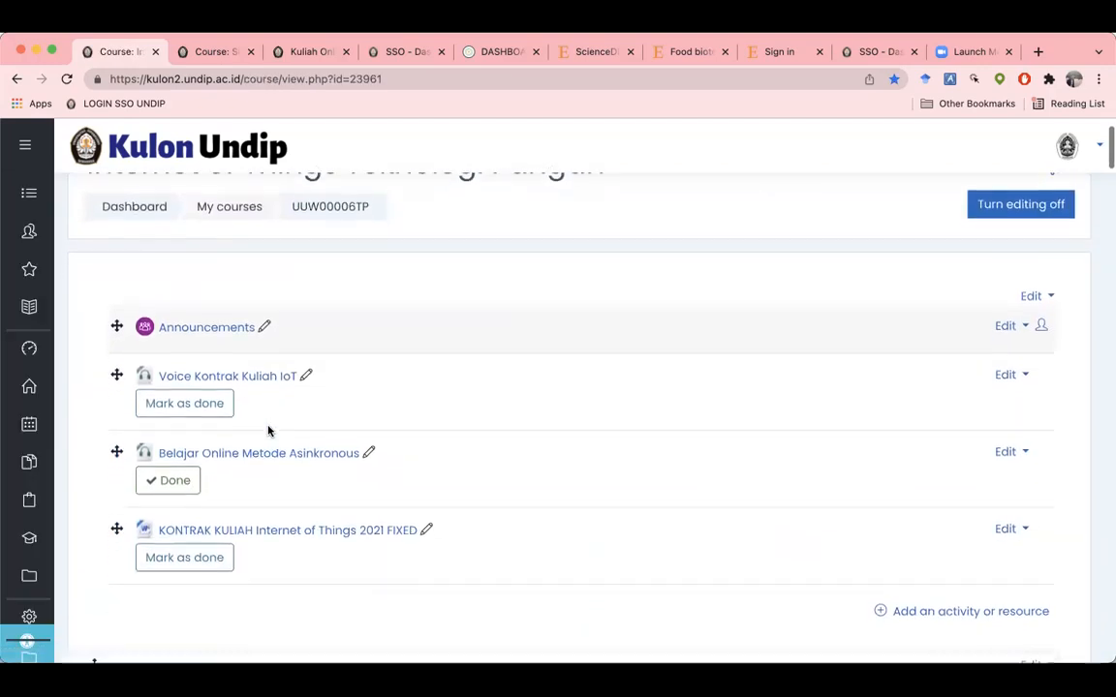
scroll(270, 431, "down", 4)
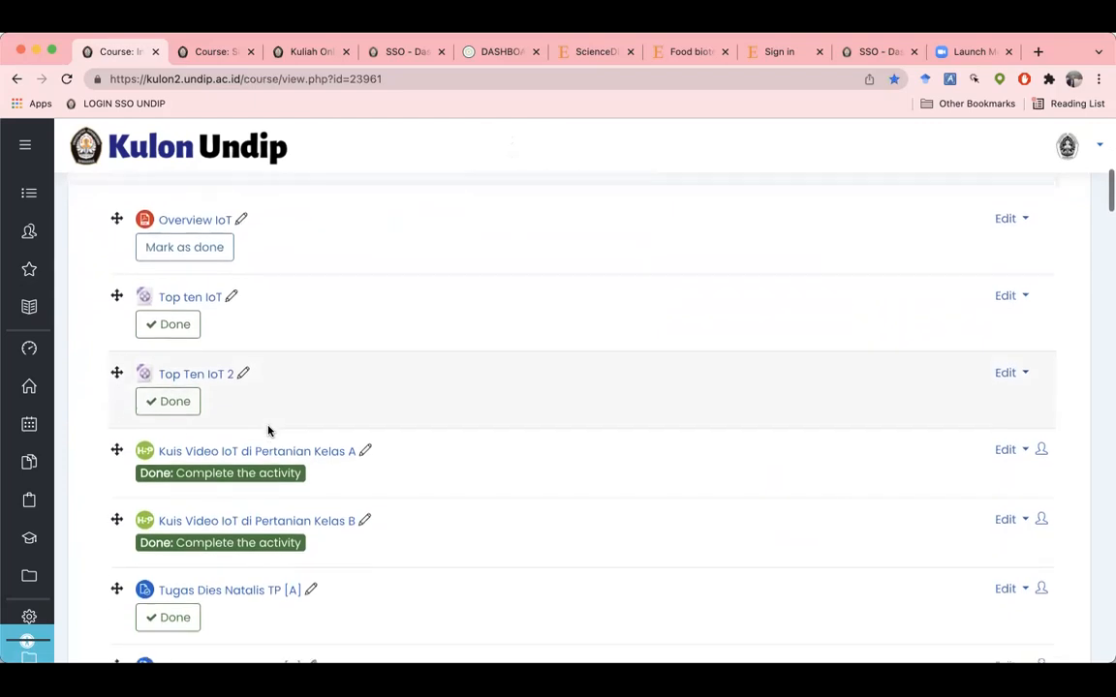
scroll(270, 431, "down", 7)
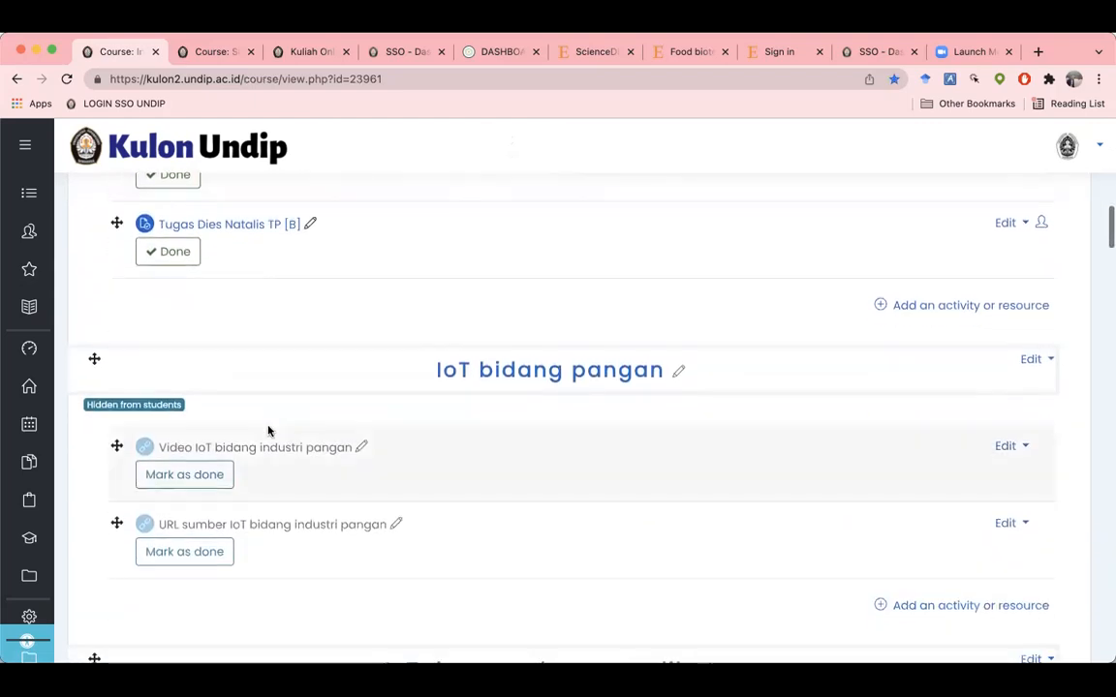
scroll(269, 431, "down", 10)
scroll(270, 431, "down", 10)
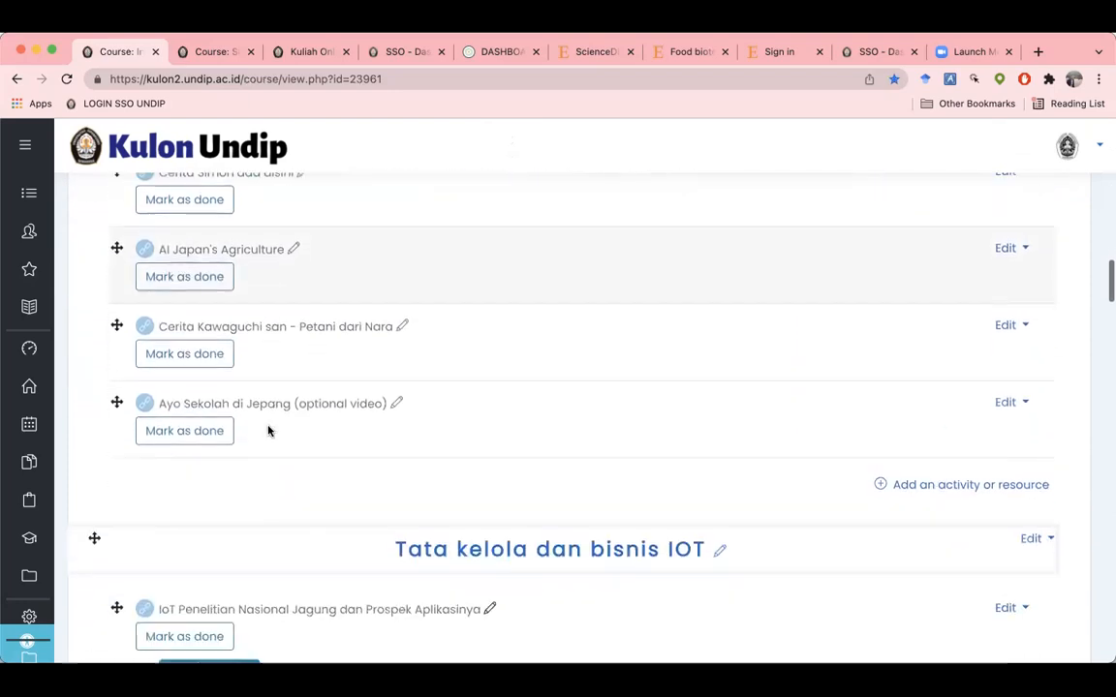
scroll(270, 431, "down", 4)
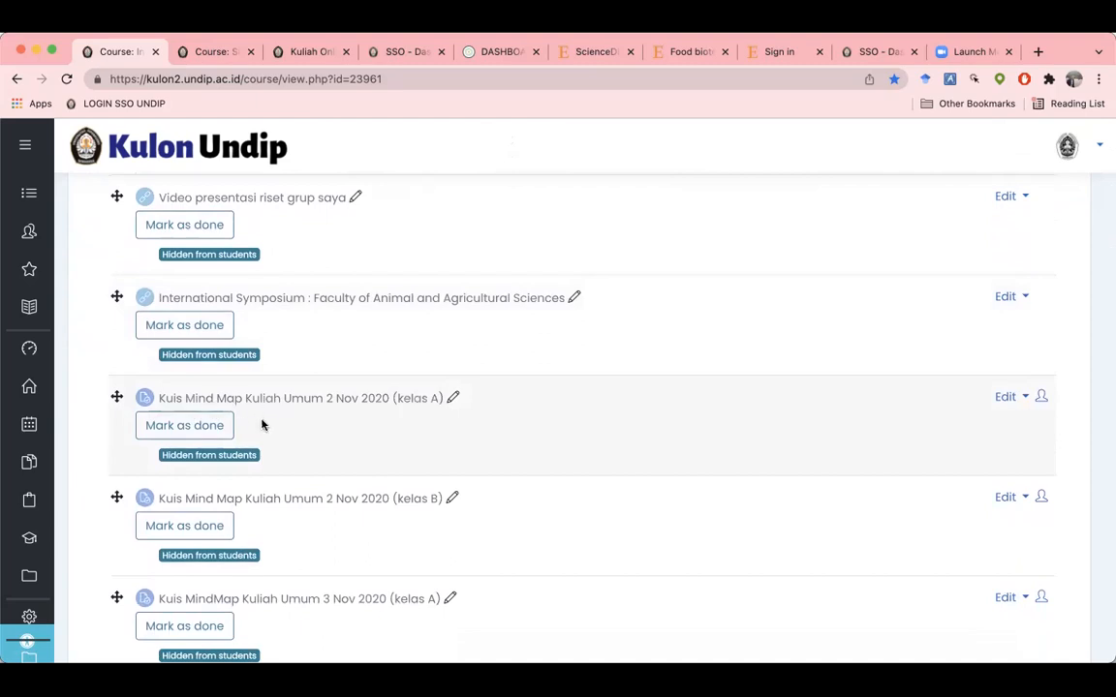
scroll(261, 422, "down", 1)
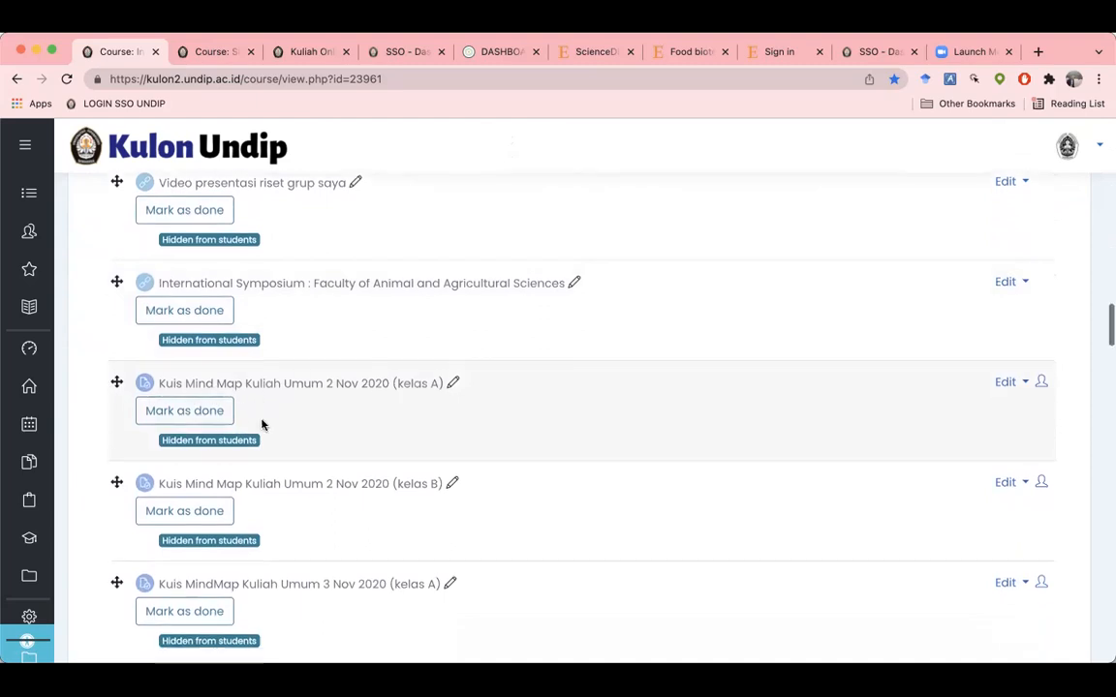
Step: Open the kelas A mind map quiz, check its 314 participants and 66 submissions, then view all submissions
left_click(307, 388)
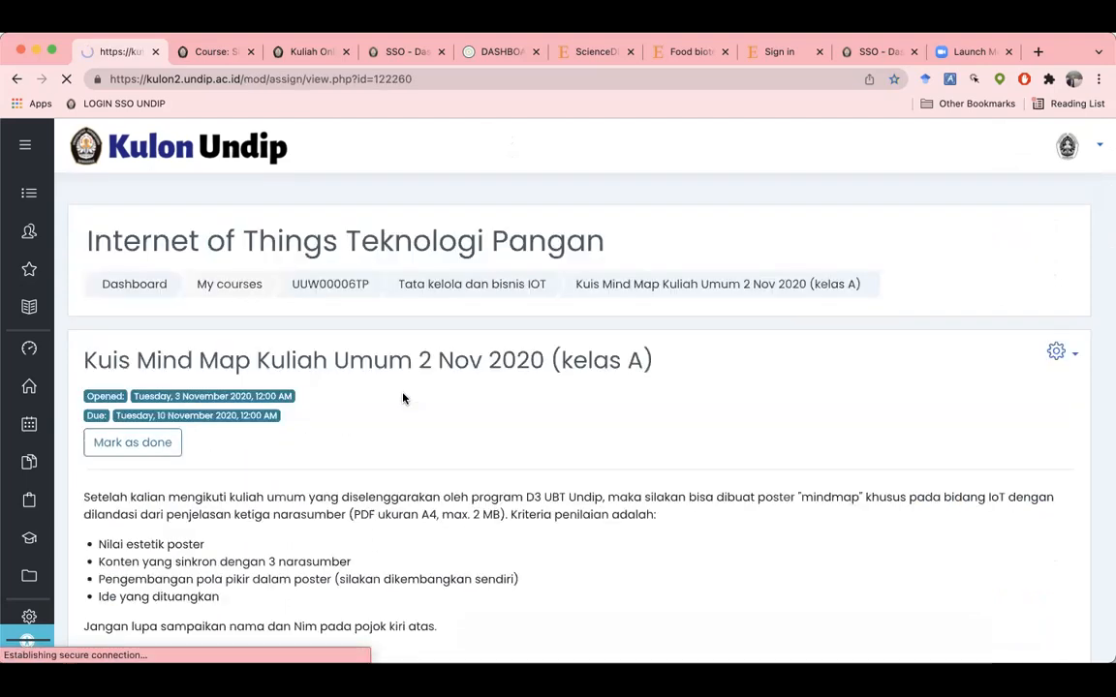
scroll(403, 398, "down", 5)
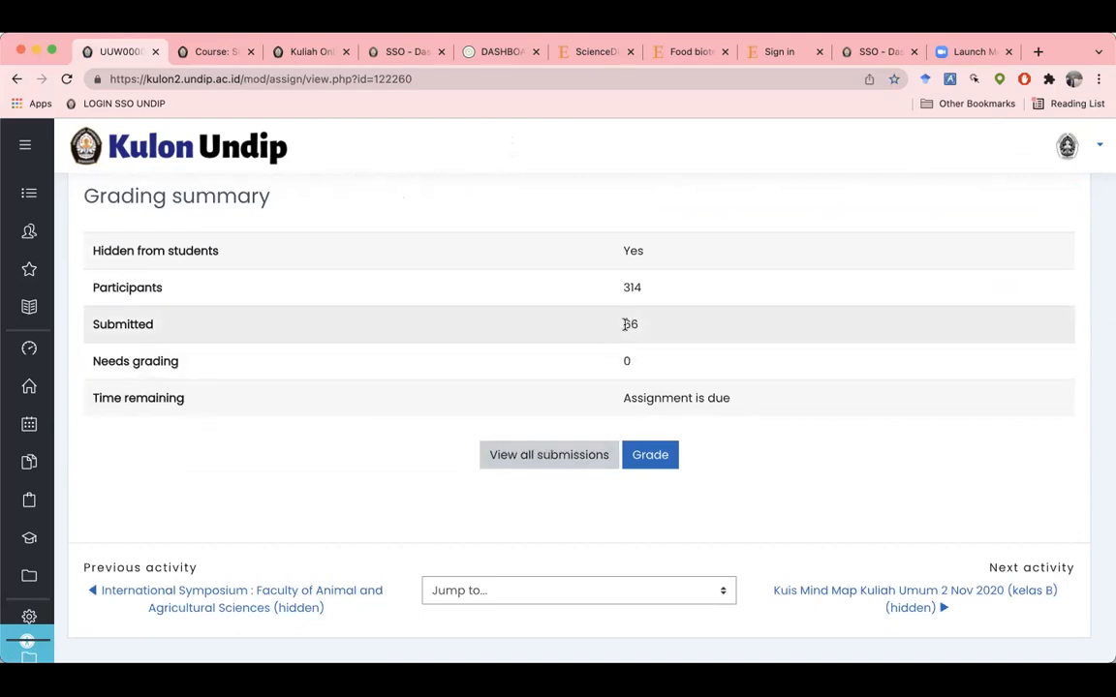
double_click(631, 287)
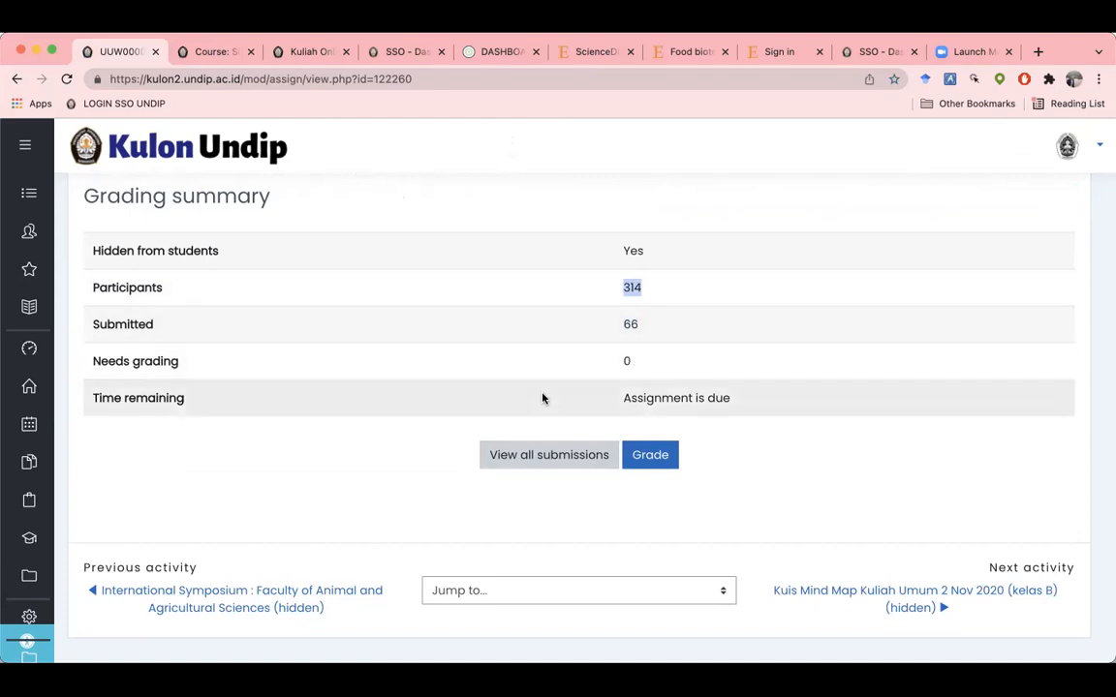
left_click(553, 456)
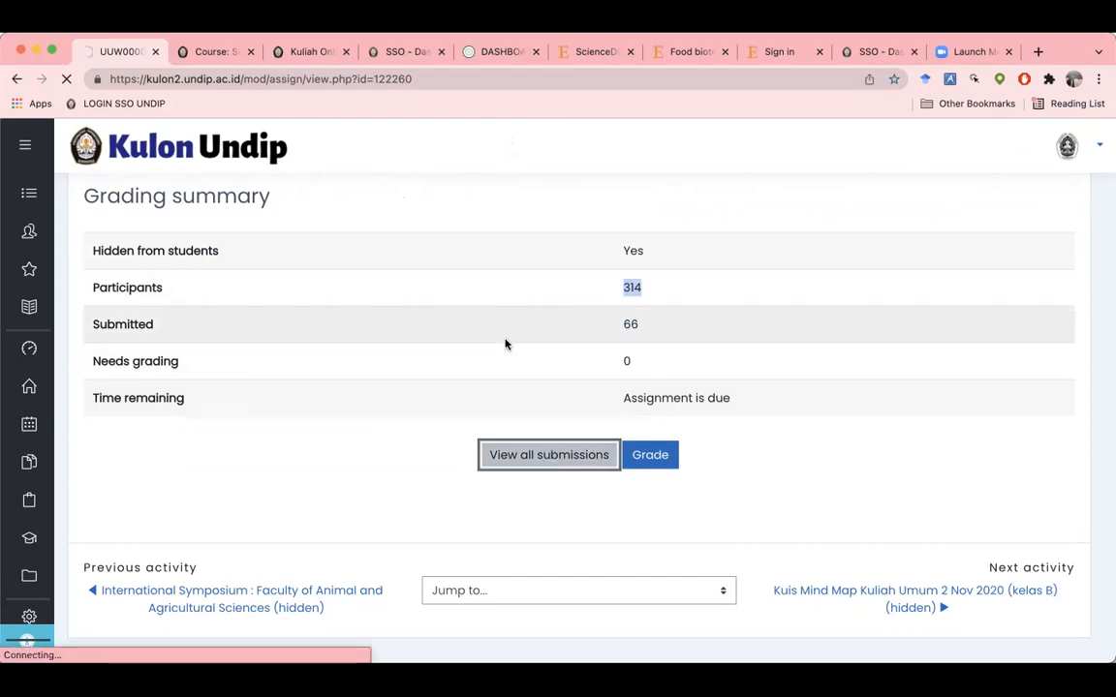
Step: Sort the kelas A submissions by Last modified, newest first, and bring the File submissions column into view
scroll(505, 341, "down", 3)
scroll(506, 341, "down", 10)
scroll(505, 344, "right", 3)
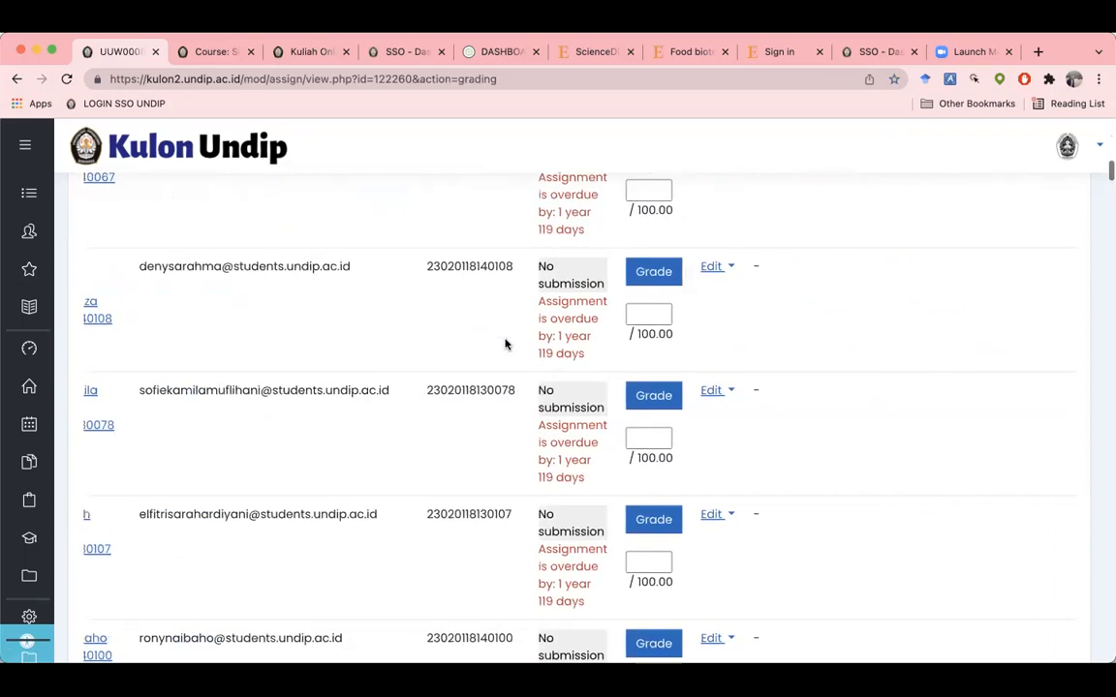
scroll(505, 344, "right", 3)
scroll(505, 343, "left", 6)
scroll(505, 339, "up", 3)
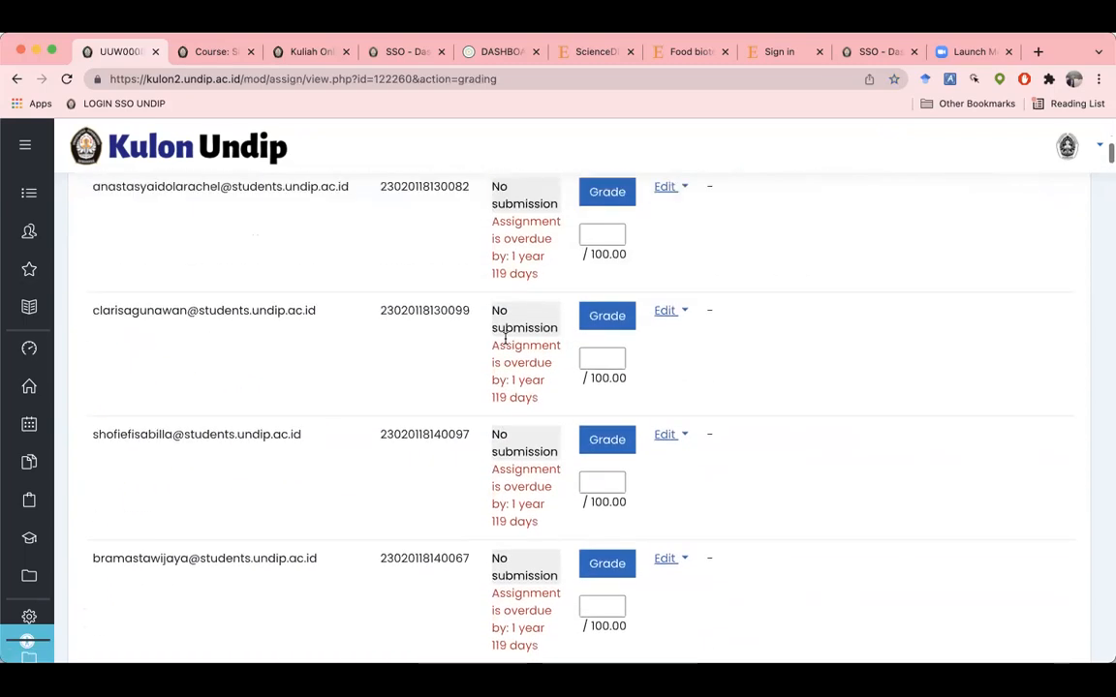
scroll(504, 339, "up", 5)
scroll(506, 343, "down", 2)
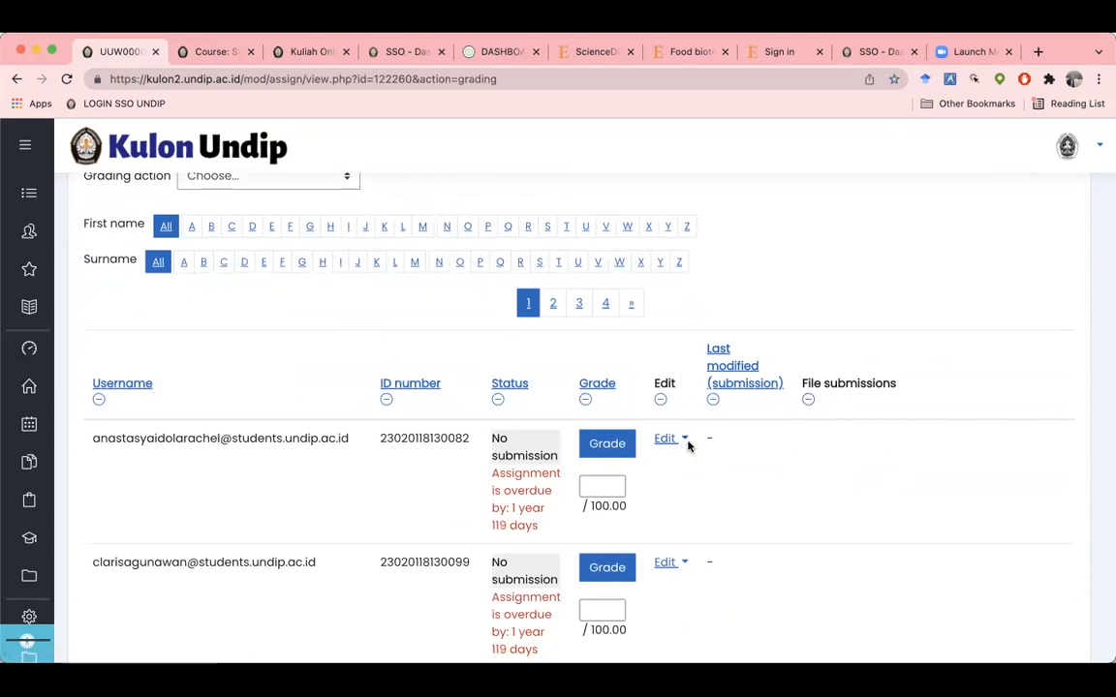
left_click(757, 390)
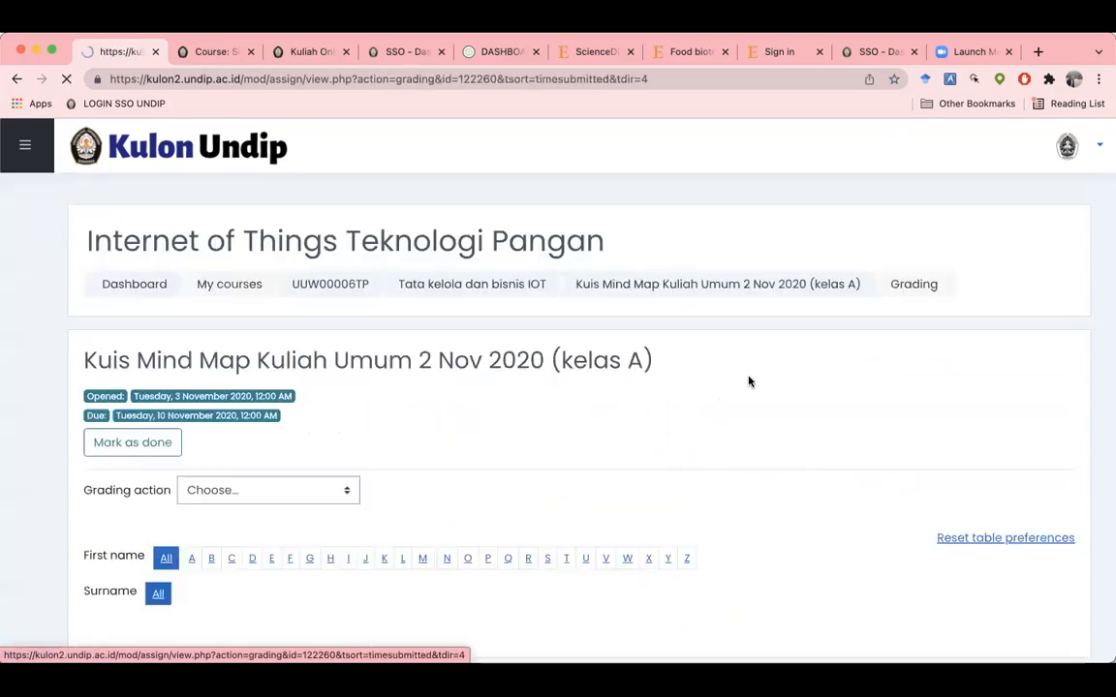
scroll(760, 390, "down", 1)
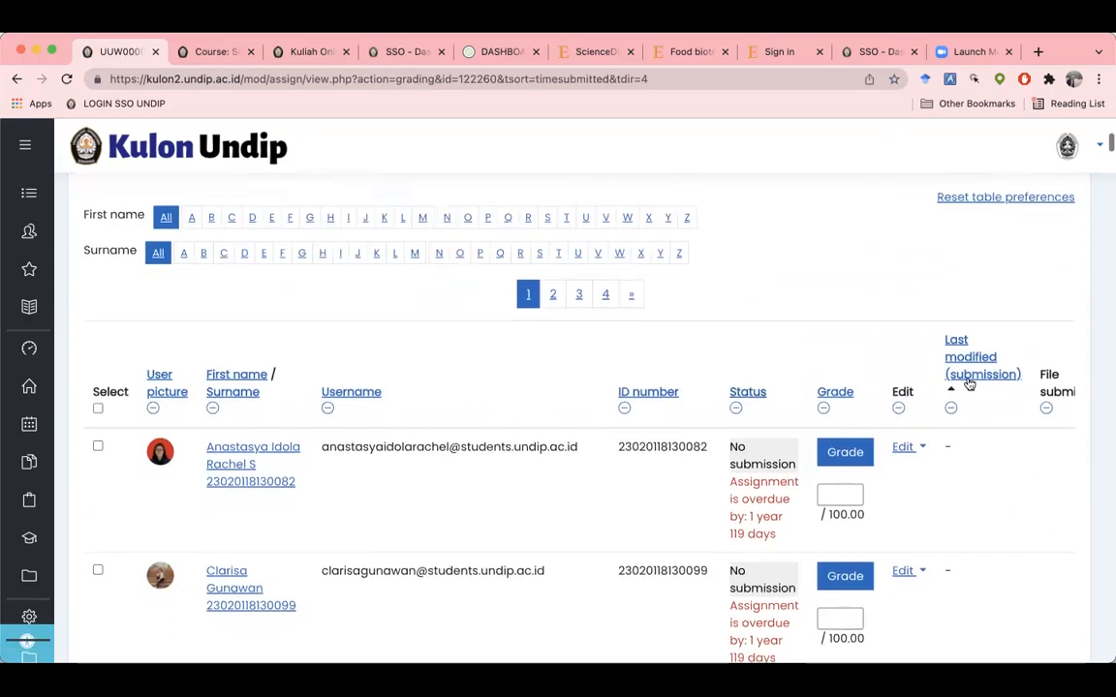
left_click(983, 374)
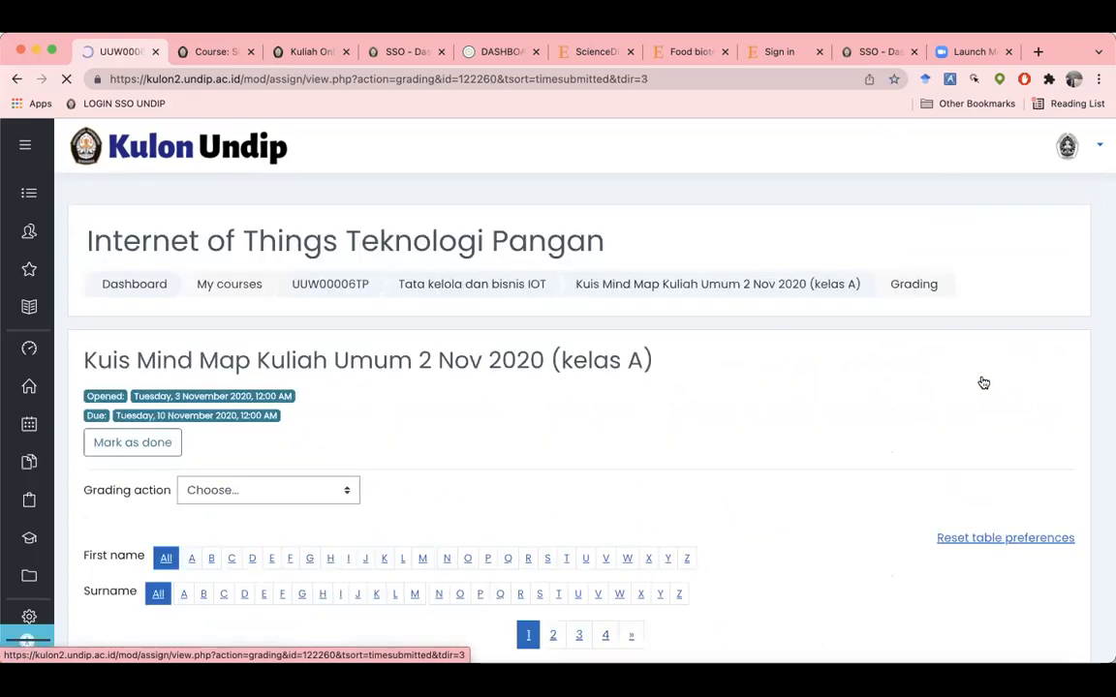
scroll(982, 382, "down", 5)
scroll(982, 382, "down", 1)
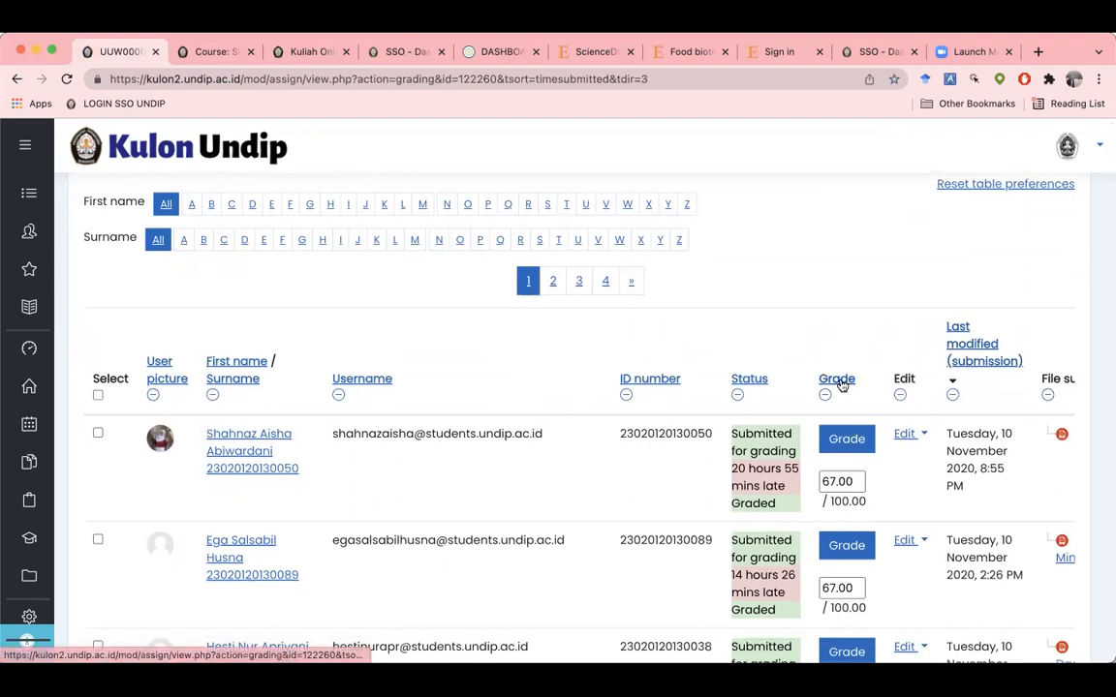
scroll(847, 423, "right", 5)
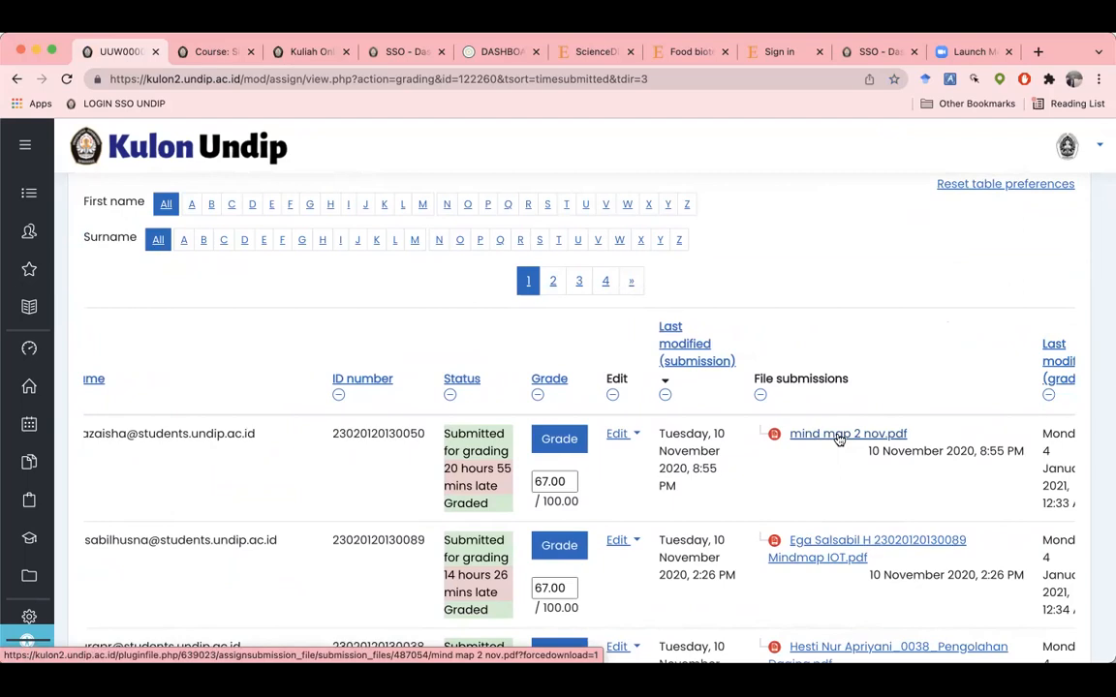
Step: Download and read through mind map 2 nov.pdf, then return to the grading table
left_click(838, 438)
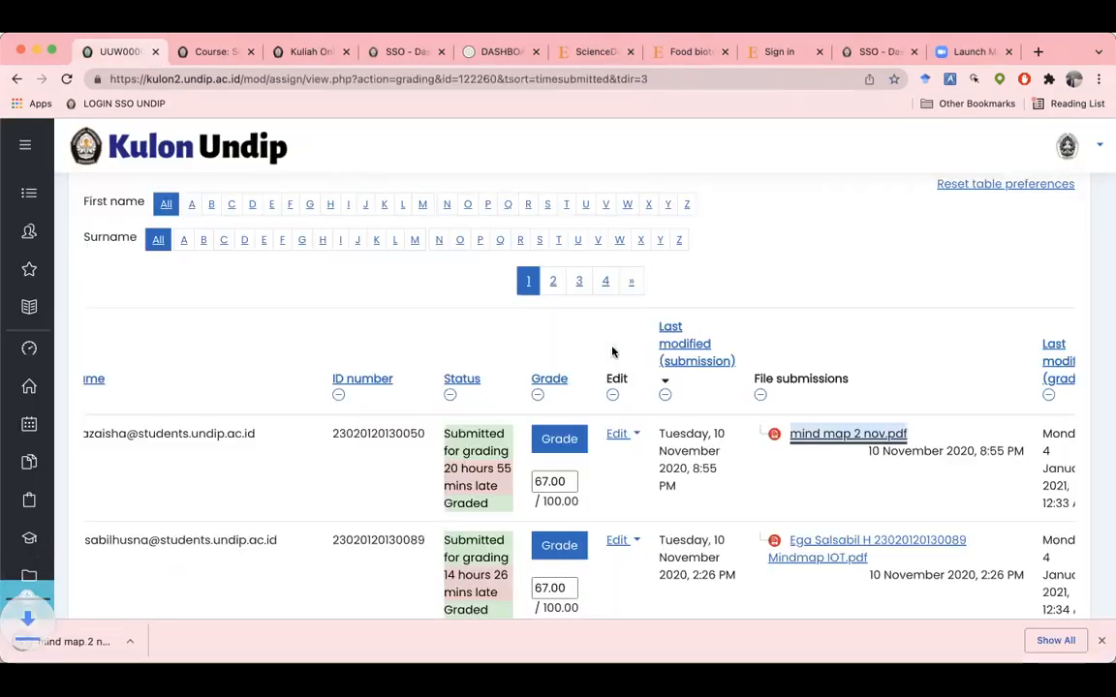
left_click(83, 643)
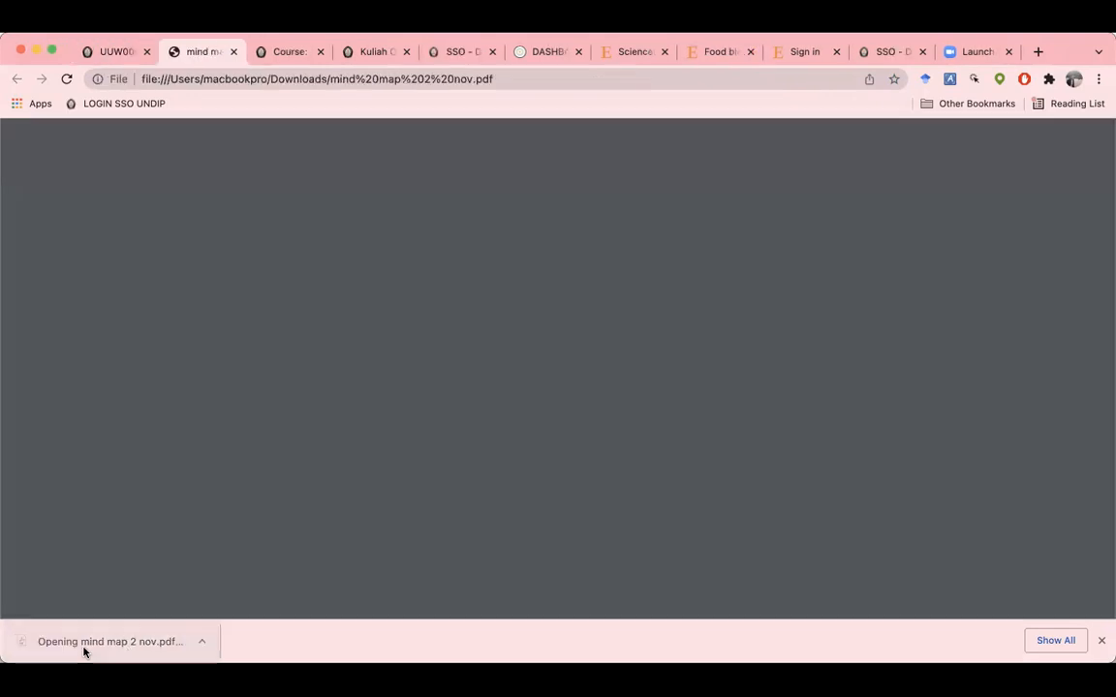
scroll(462, 372, "down", 3)
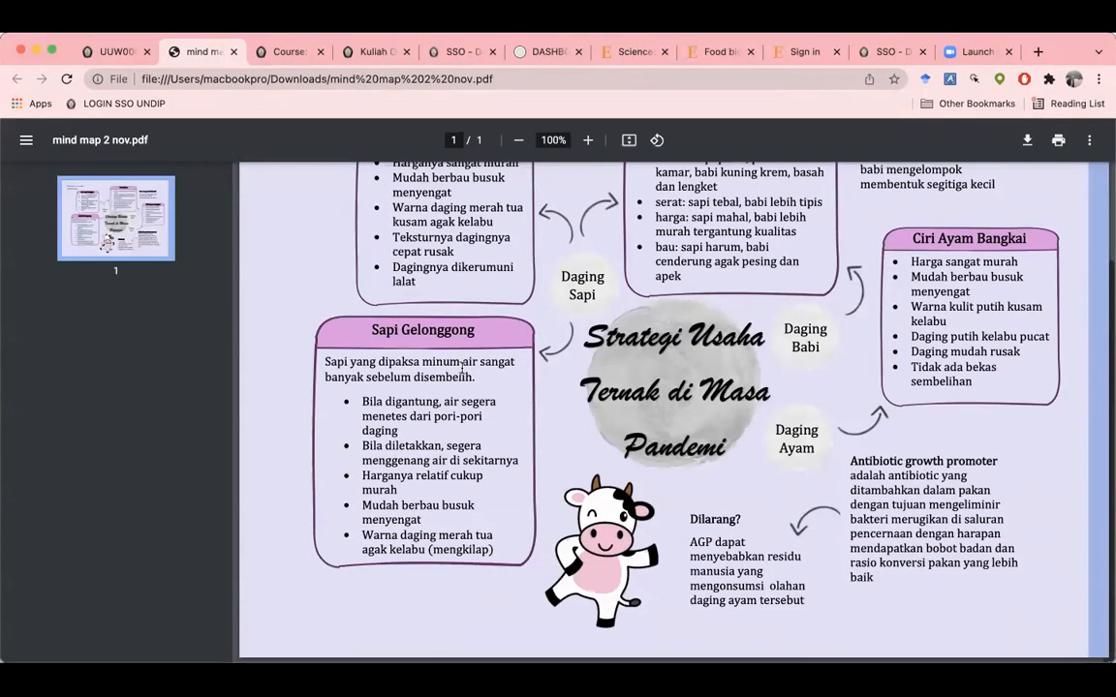
scroll(462, 372, "up", 3)
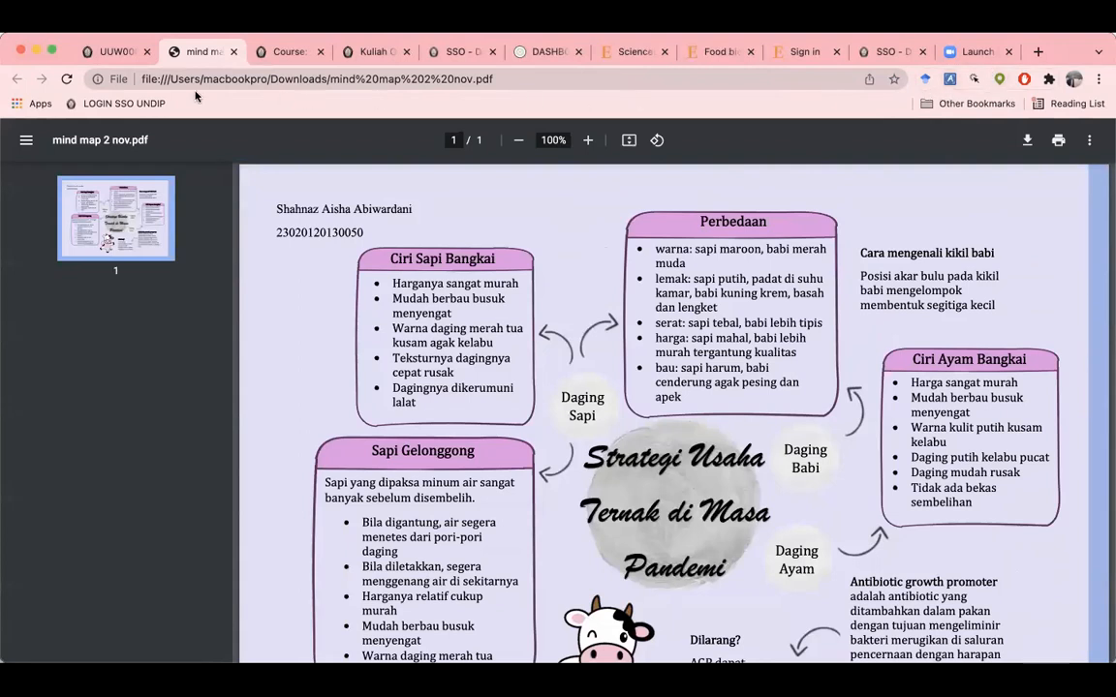
left_click(114, 55)
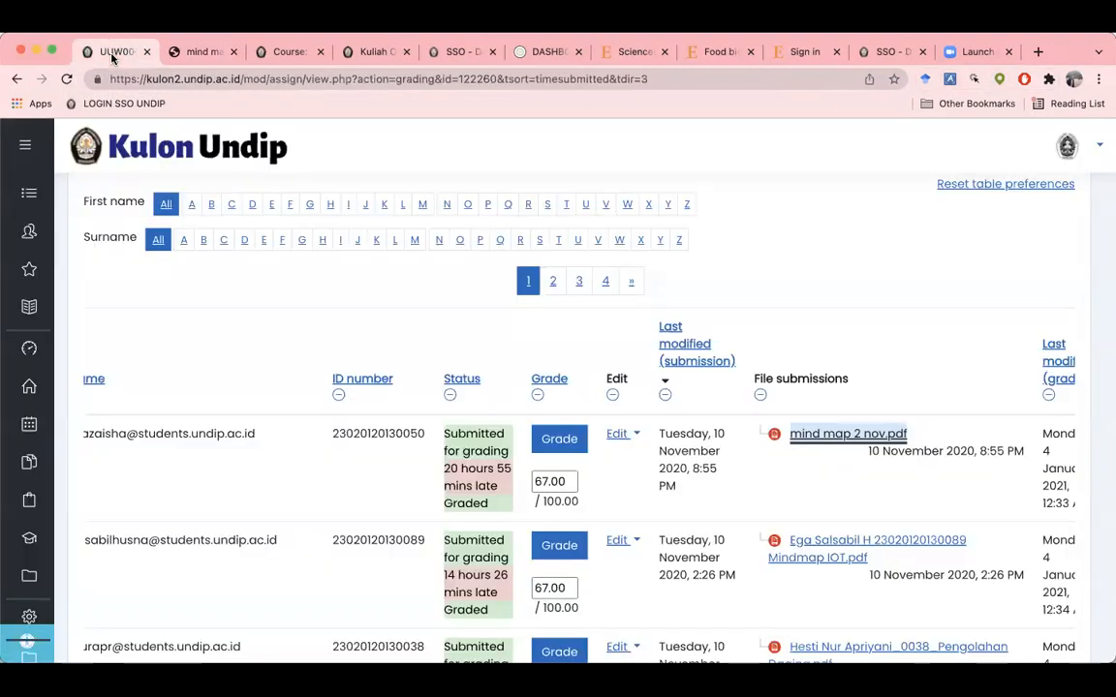
Step: Quick-grade the newest mind map submission as 67, save it, and continue back to the table
left_click(548, 480)
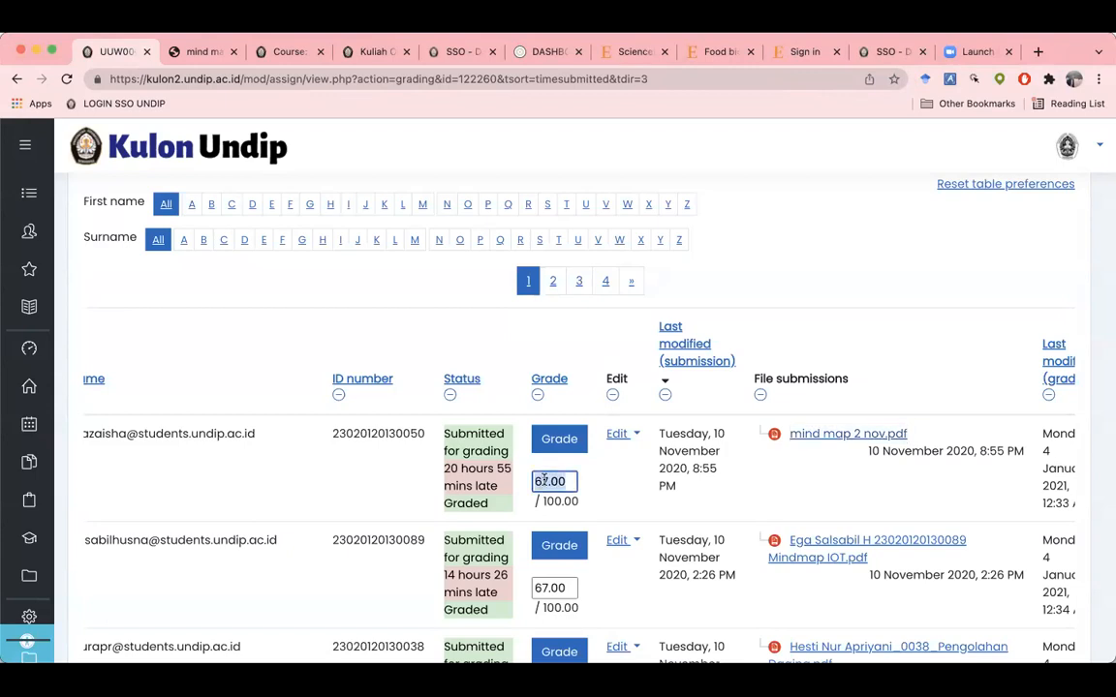
type("67")
scroll(576, 478, "down", 1)
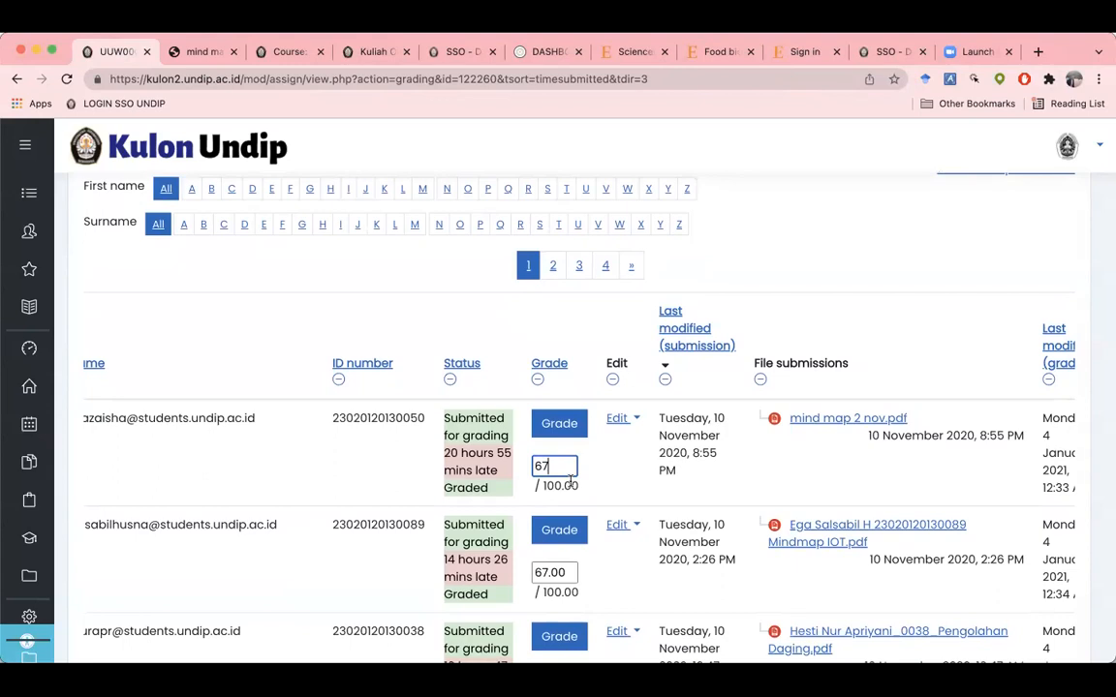
key("Return")
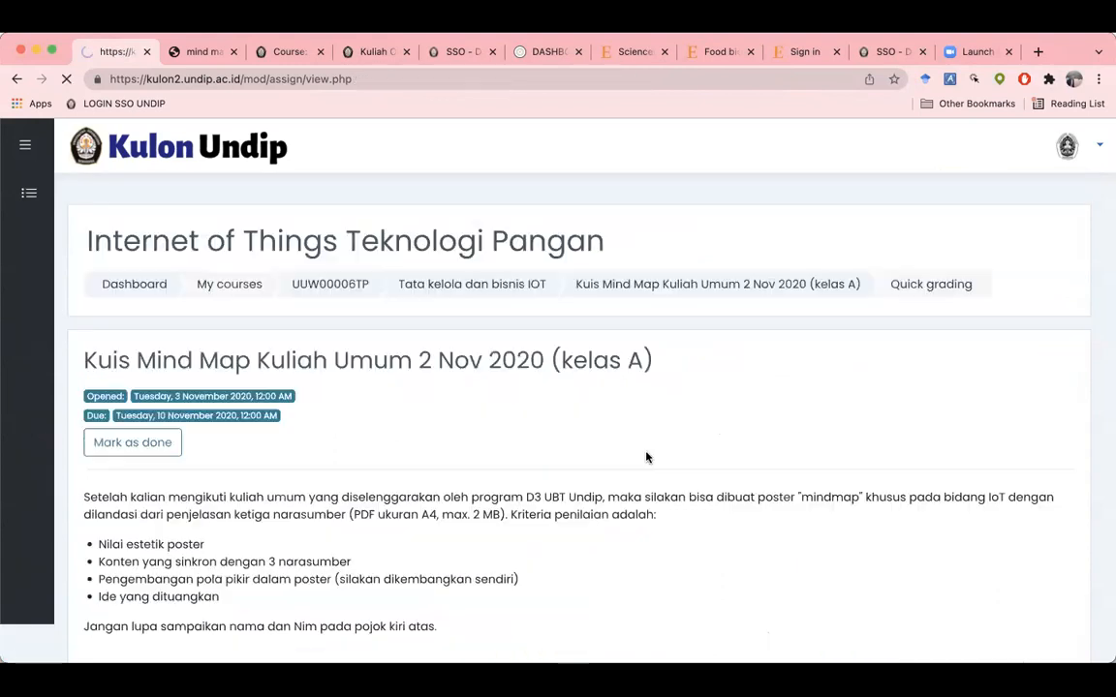
scroll(622, 459, "down", 5)
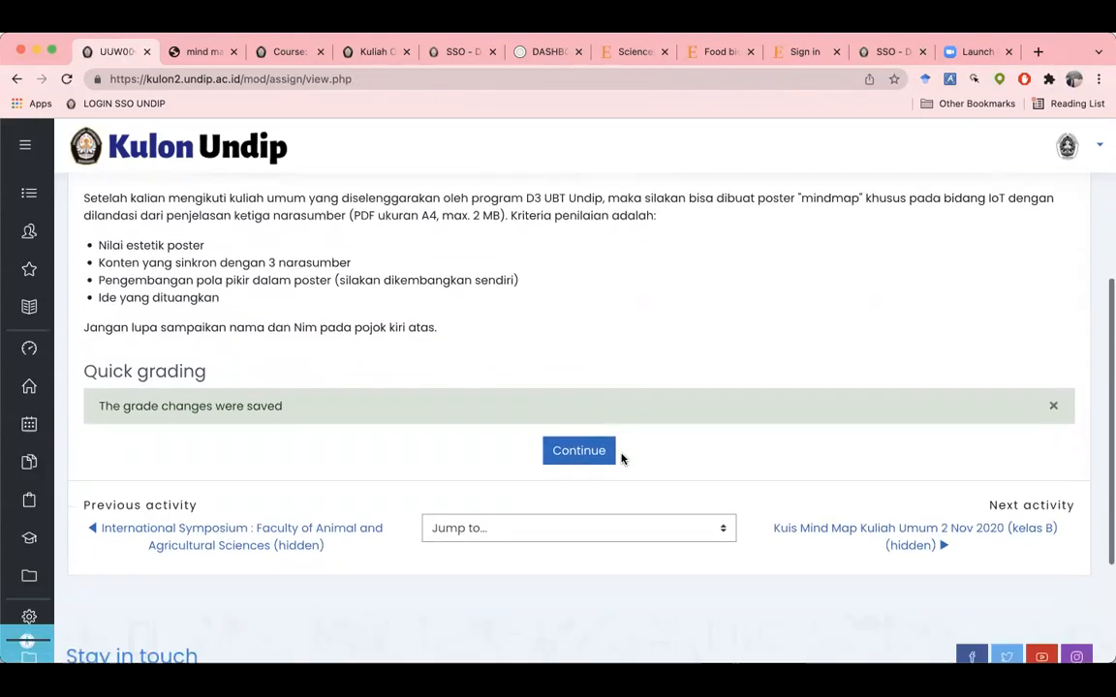
scroll(622, 459, "up", 2)
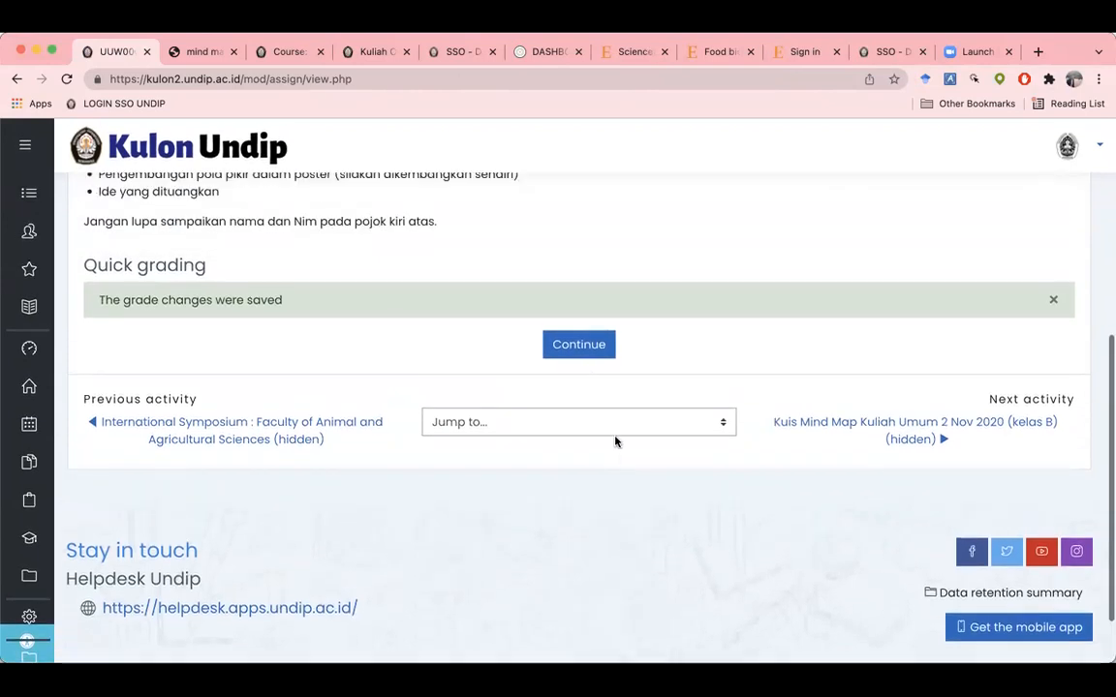
left_click(584, 350)
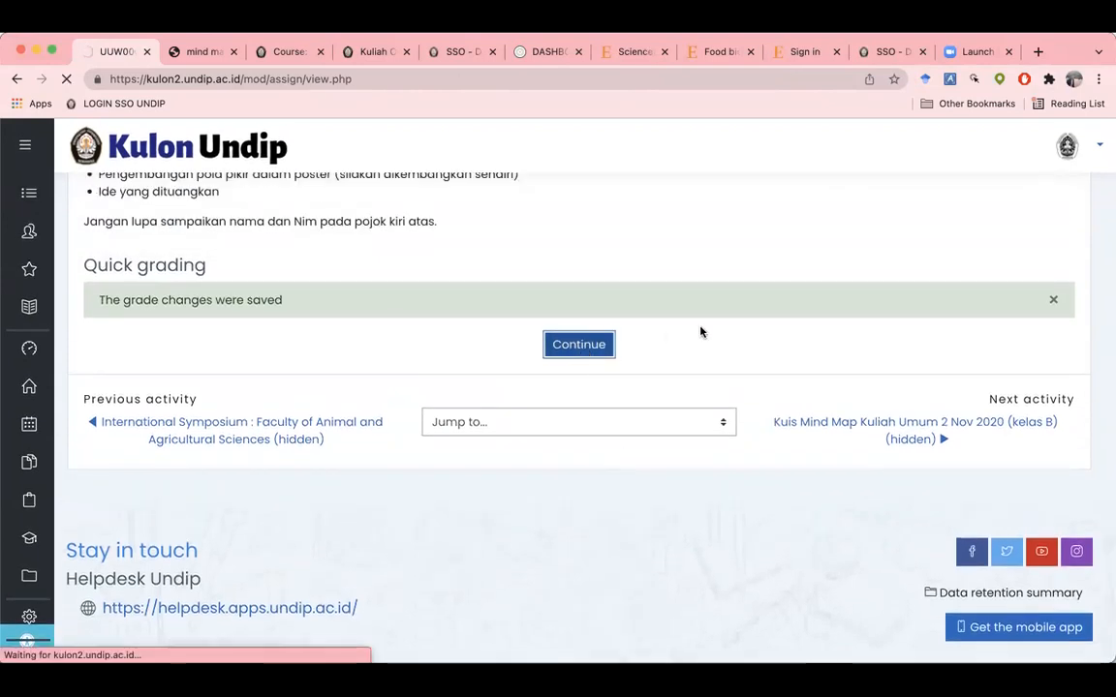
scroll(702, 332, "down", 4)
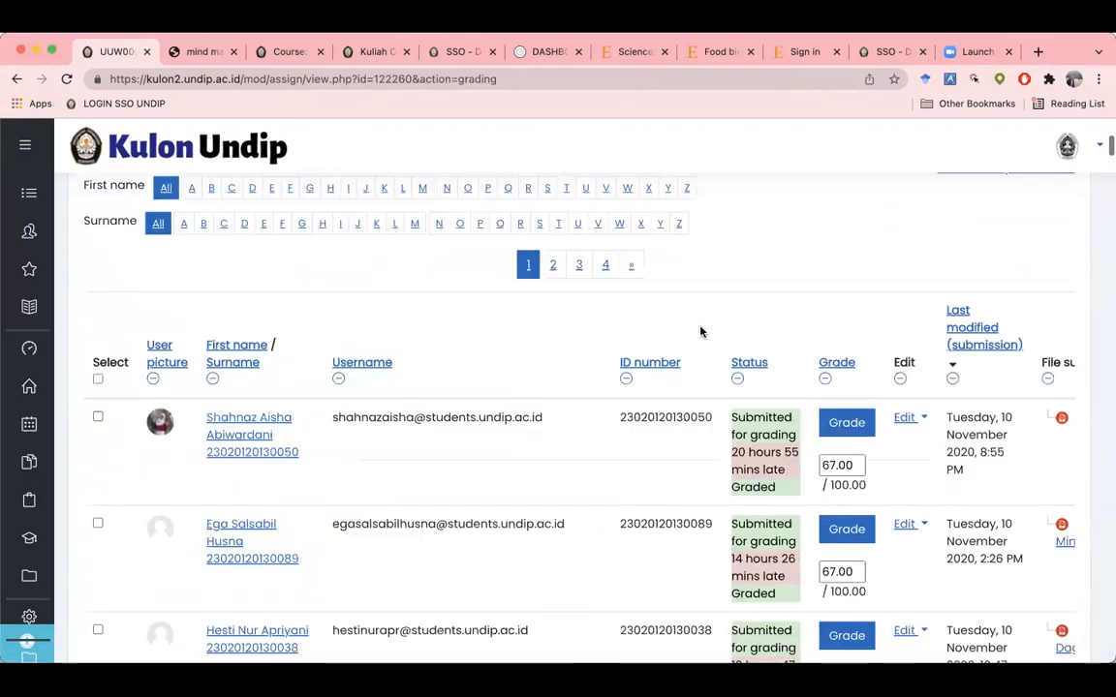
scroll(831, 455, "down", 2)
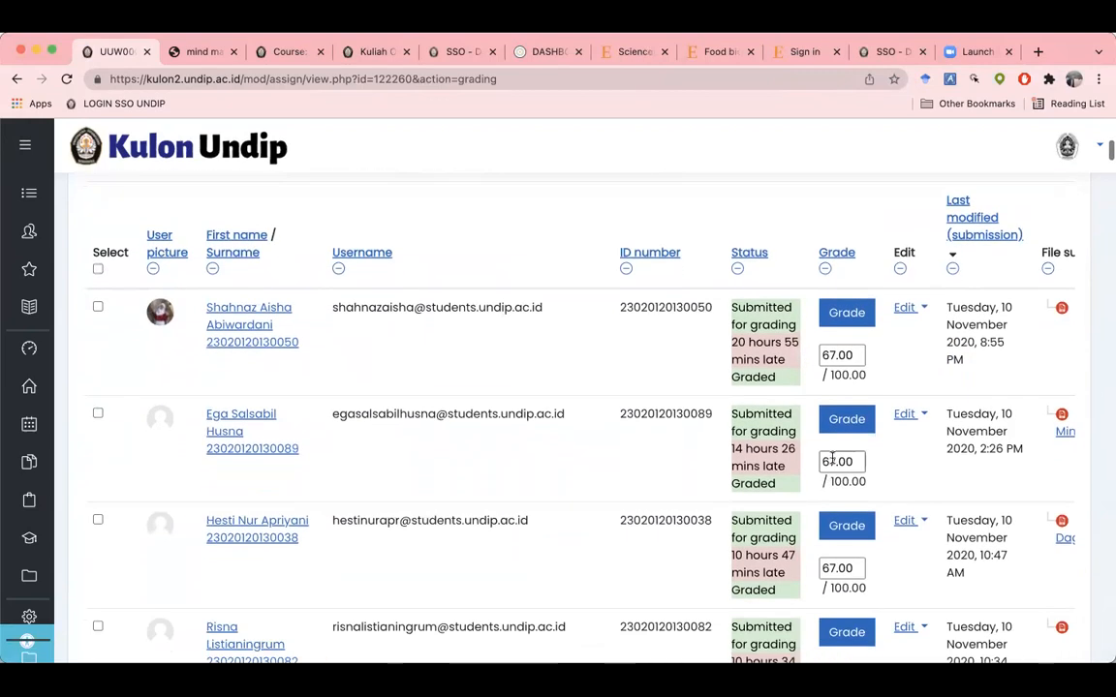
double_click(832, 461)
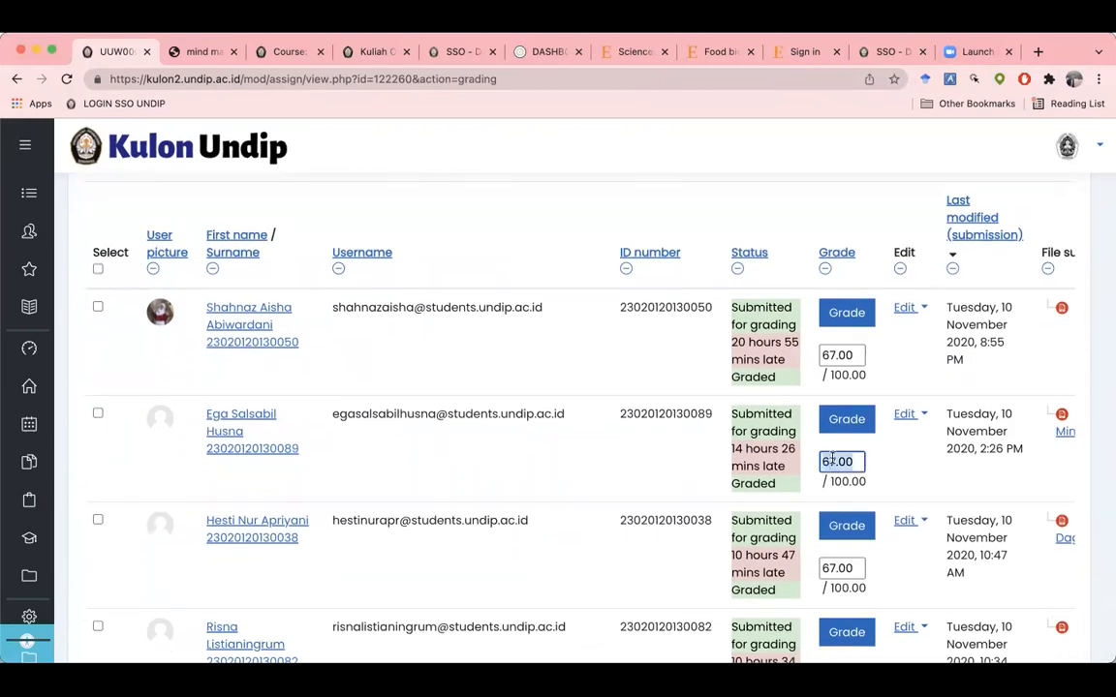
type("67")
double_click(839, 568)
type("78")
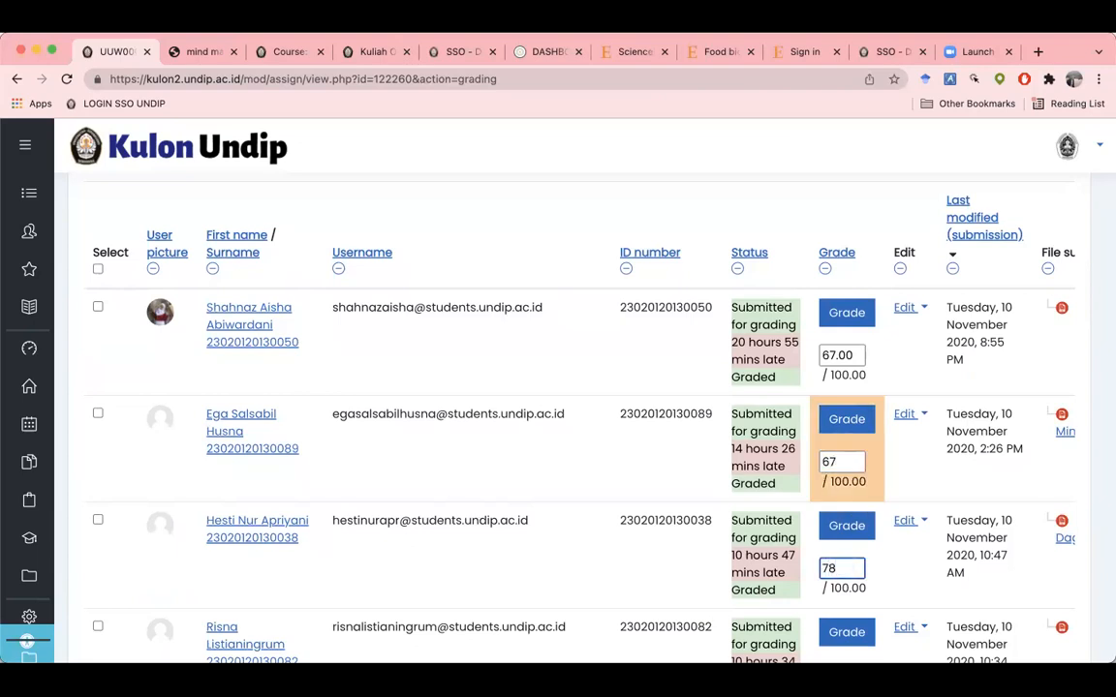
scroll(841, 414, "down", 3)
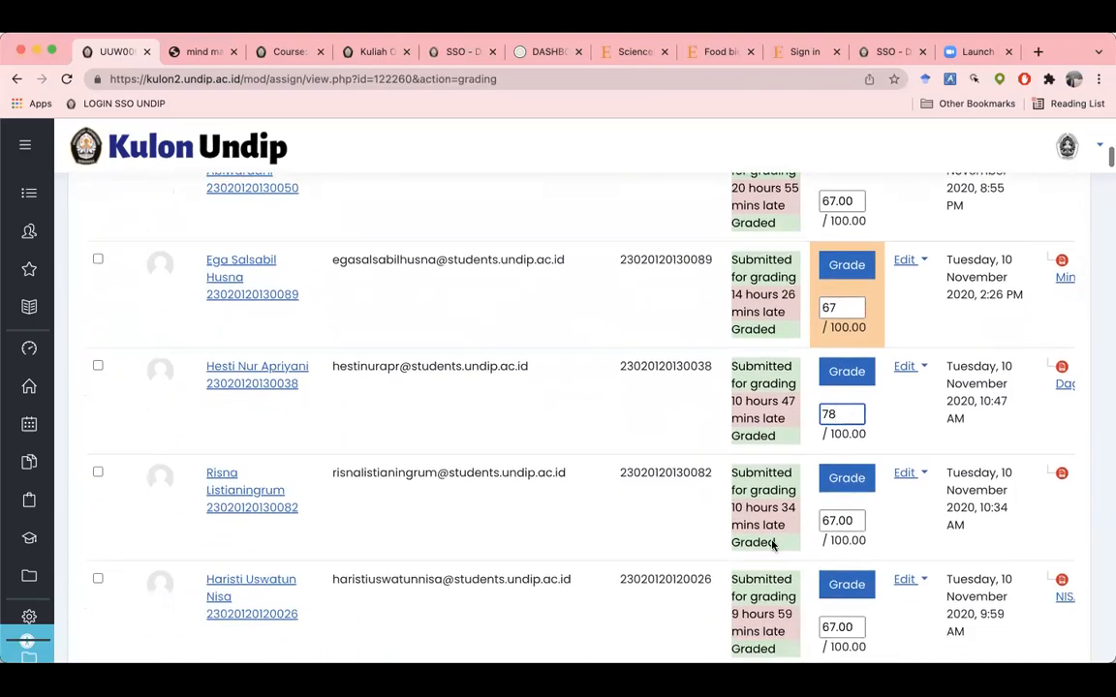
scroll(842, 414, "down", 2)
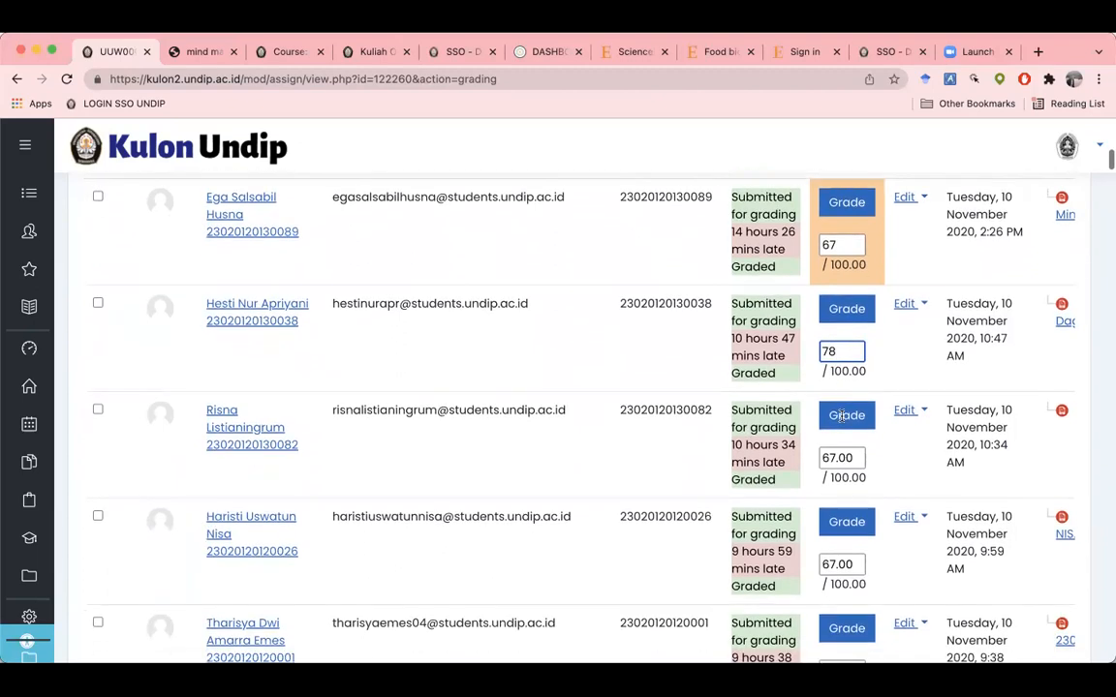
scroll(842, 416, "down", 1)
scroll(841, 416, "up", 1)
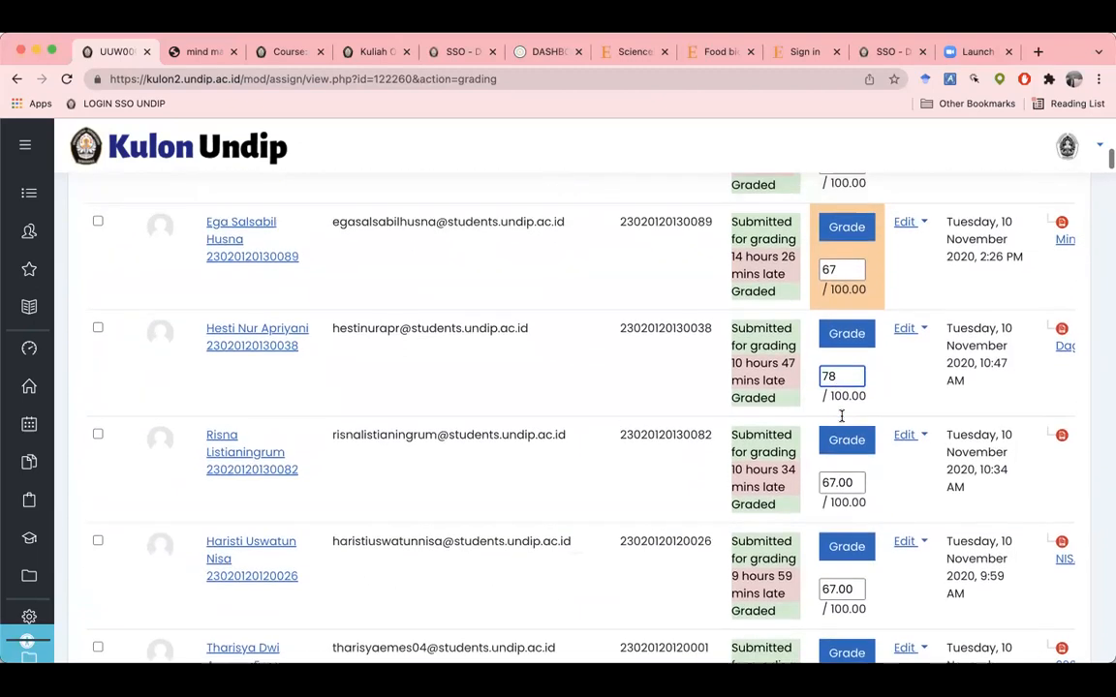
scroll(901, 387, "up", 1)
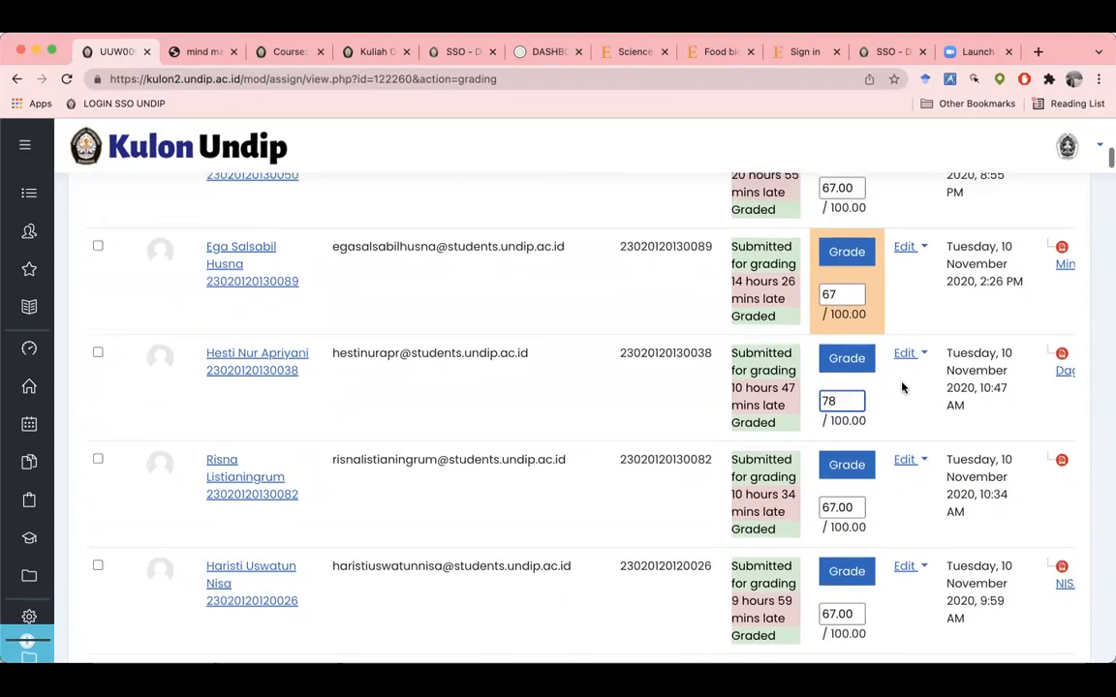
scroll(901, 387, "right", 4)
scroll(902, 387, "right", 3)
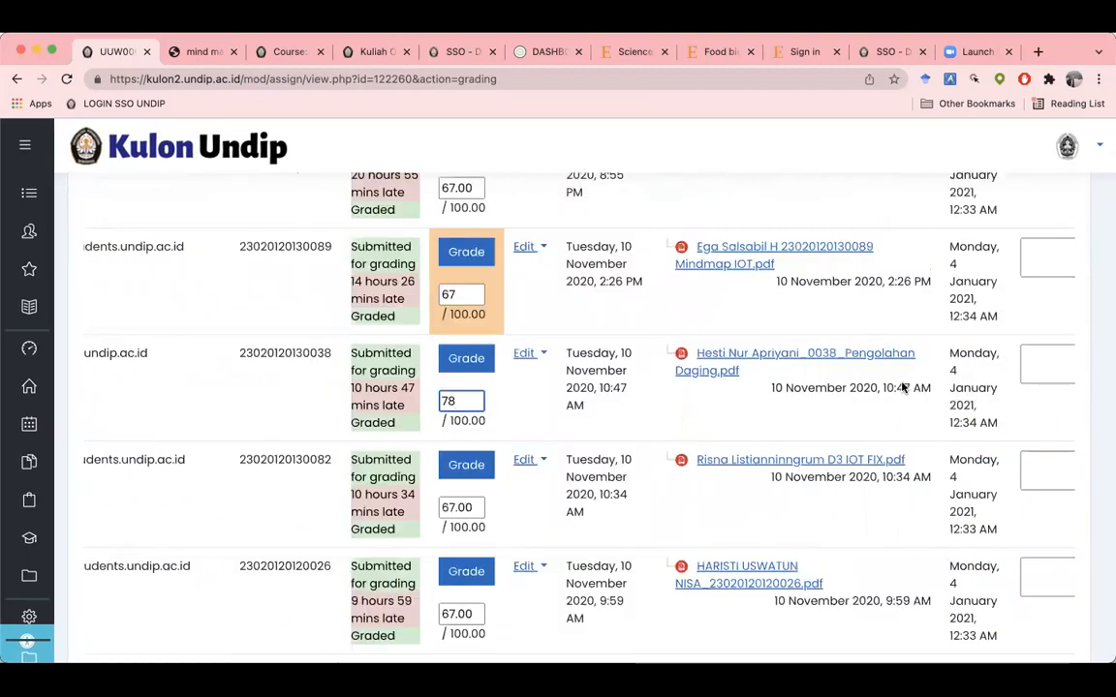
scroll(902, 388, "left", 4)
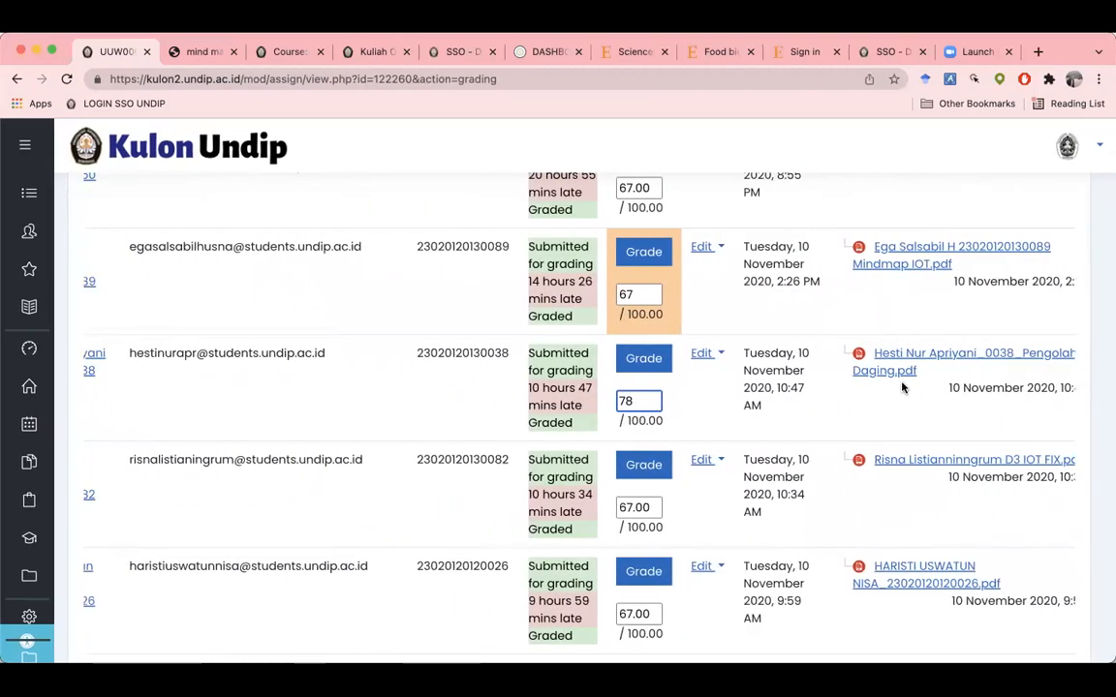
scroll(902, 386, "up", 5)
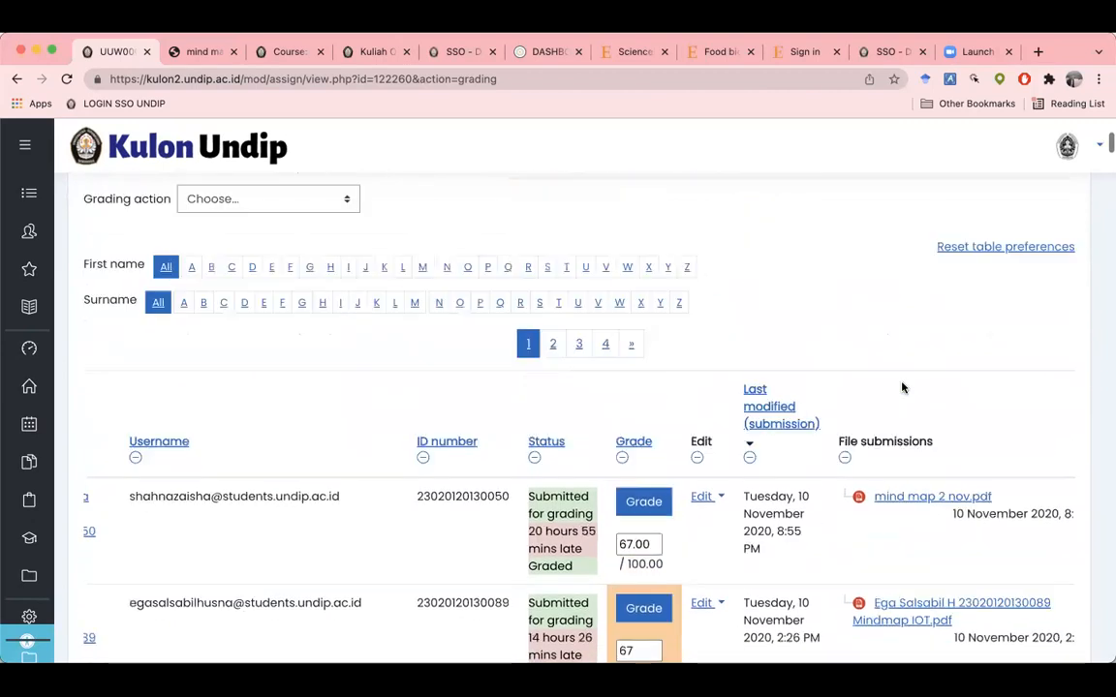
left_click(287, 353)
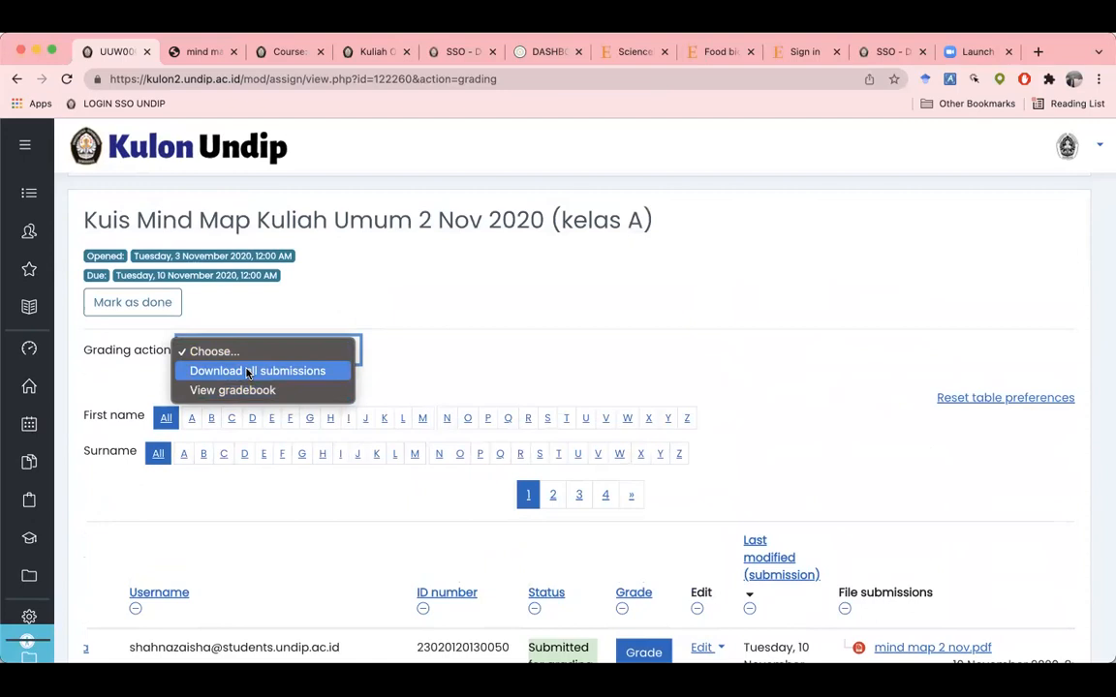
Step: Download all kelas A submissions as one zip and open it from the download shelf
left_click(249, 372)
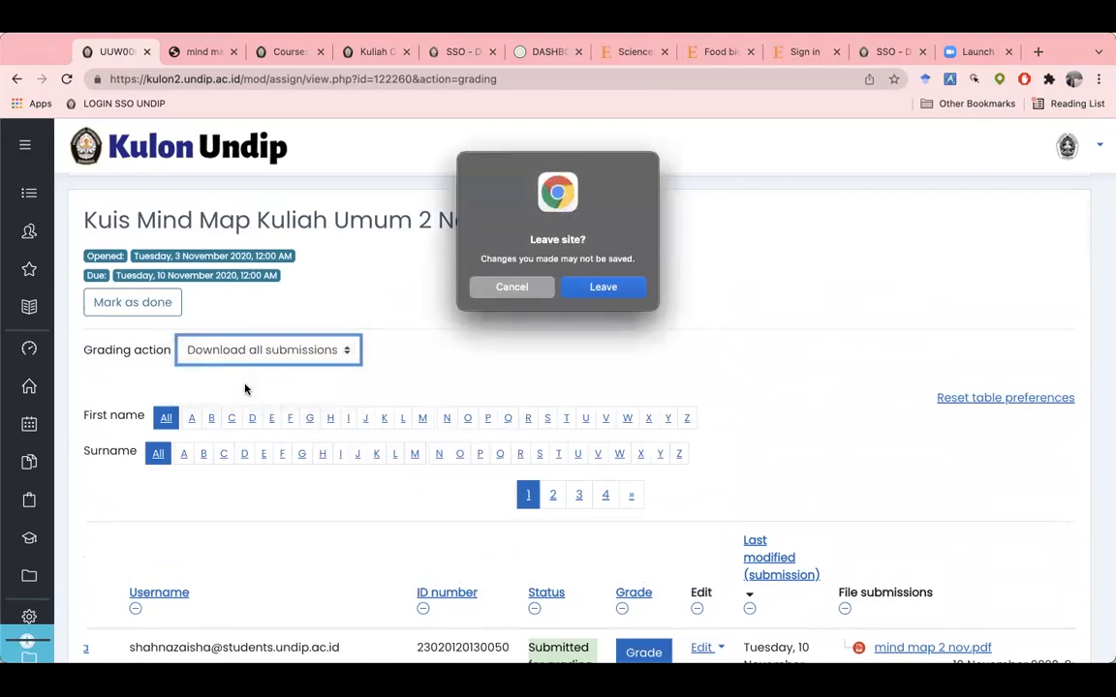
left_click(605, 288)
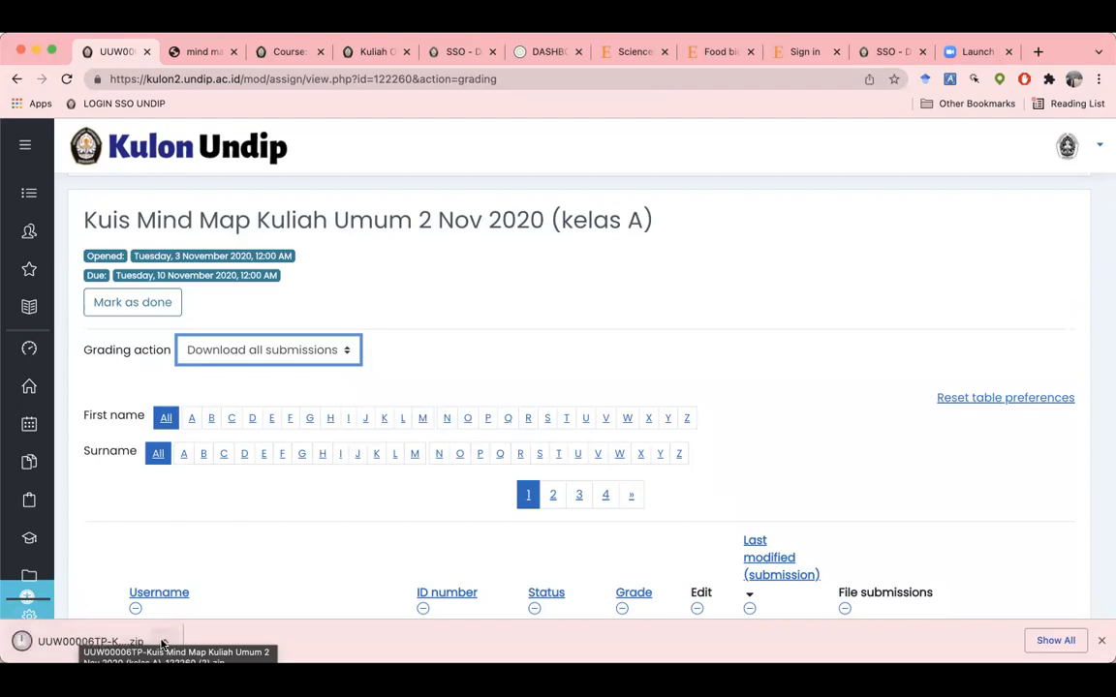
left_click(112, 642)
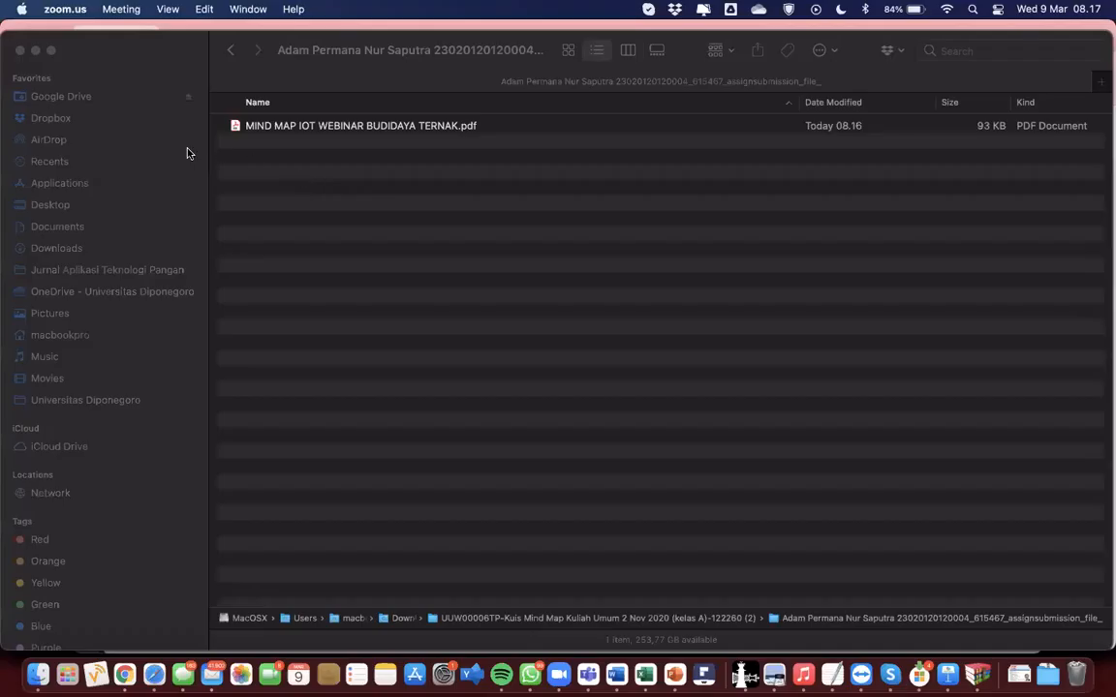
Step: In Finder, go back to Downloads and open the extracted UUW00006TP submissions folder
left_click(148, 65)
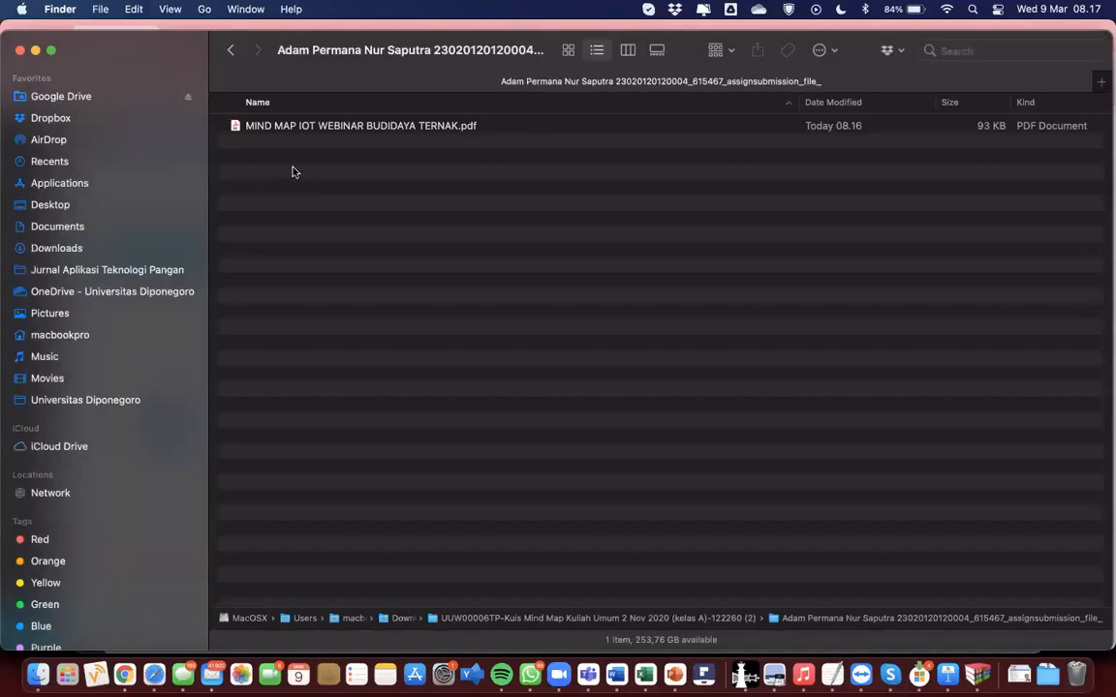
left_click_drag(143, 41, 150, 58)
left_click(235, 68)
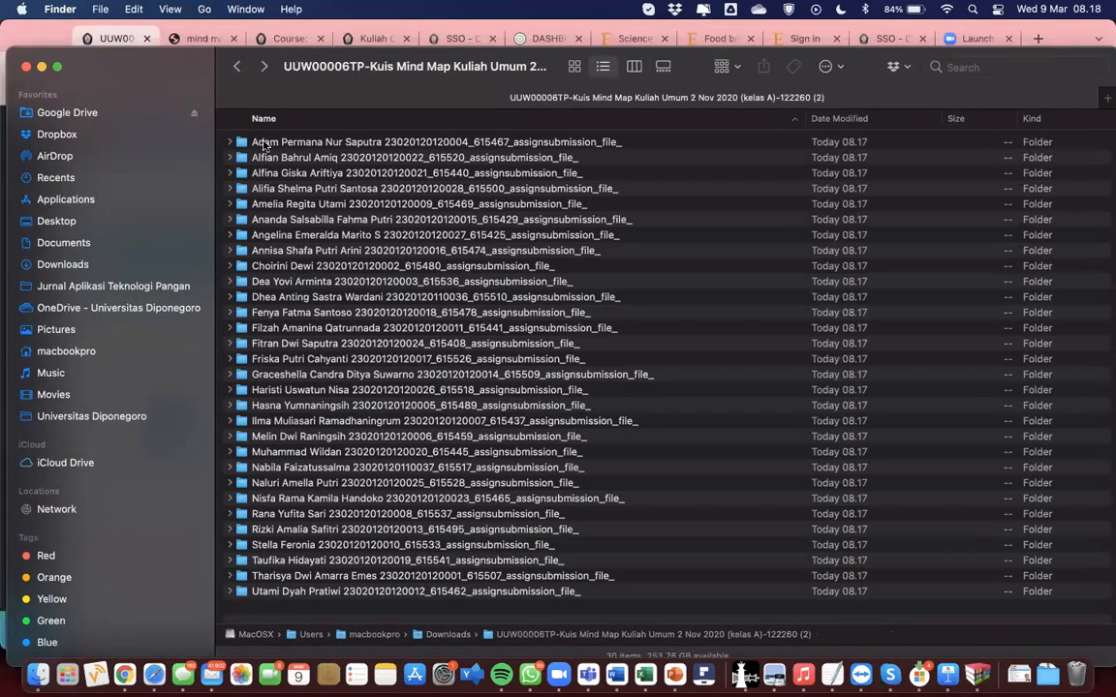
left_click(237, 68)
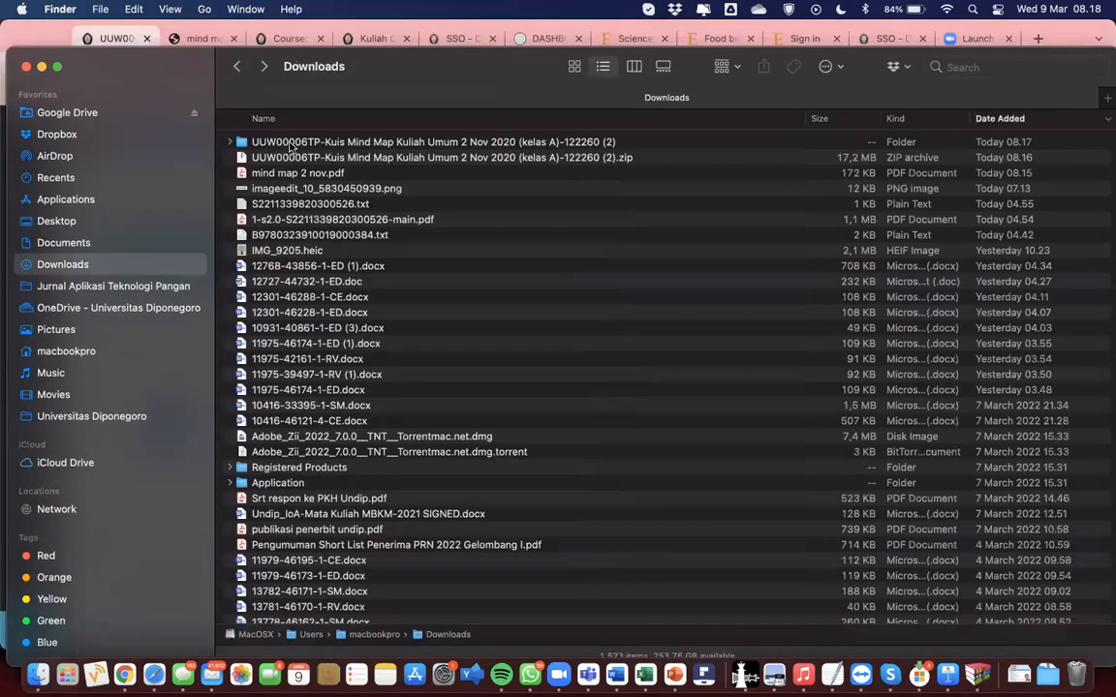
left_click(260, 138)
left_click(279, 158)
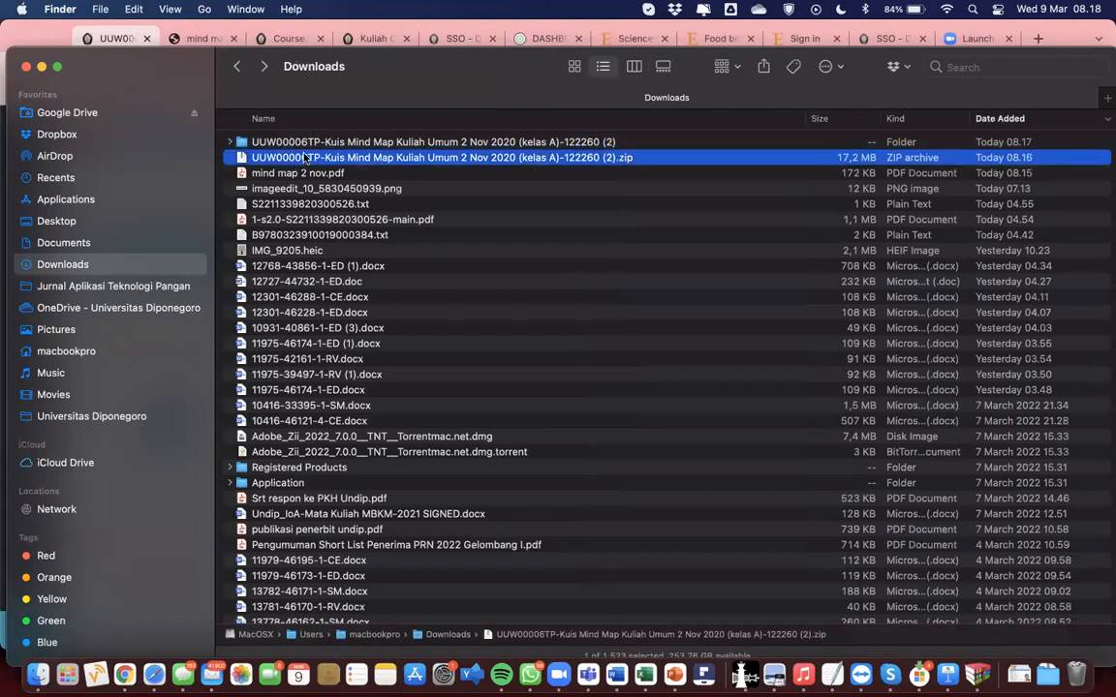
left_click(308, 145)
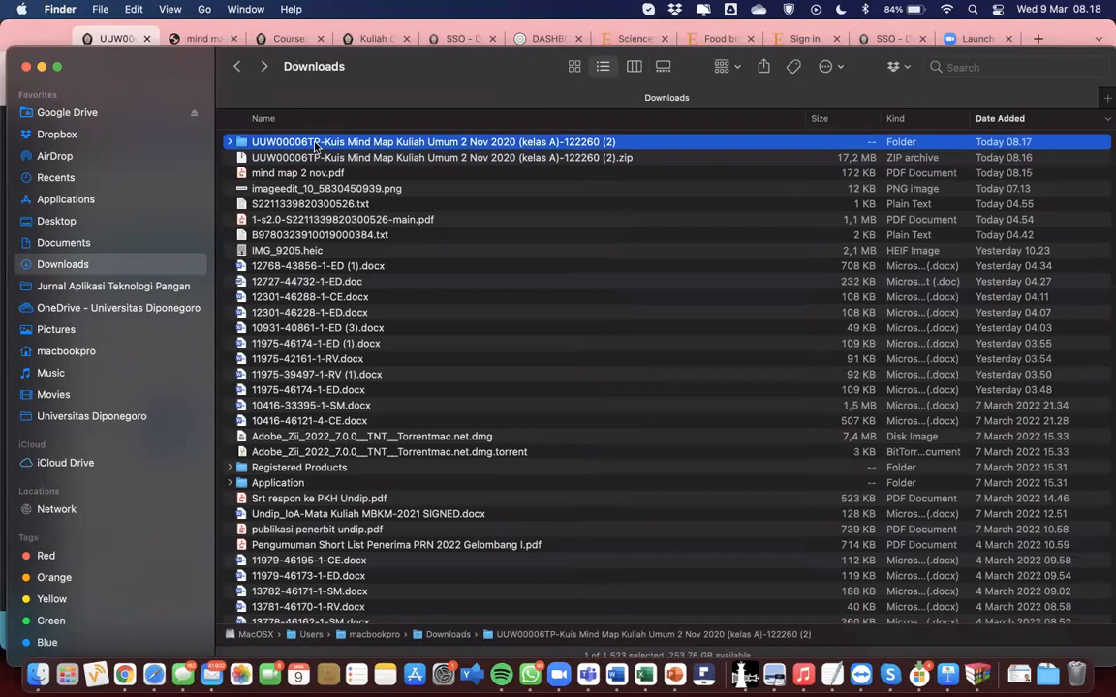
double_click(315, 144)
scroll(324, 288, "up", 2)
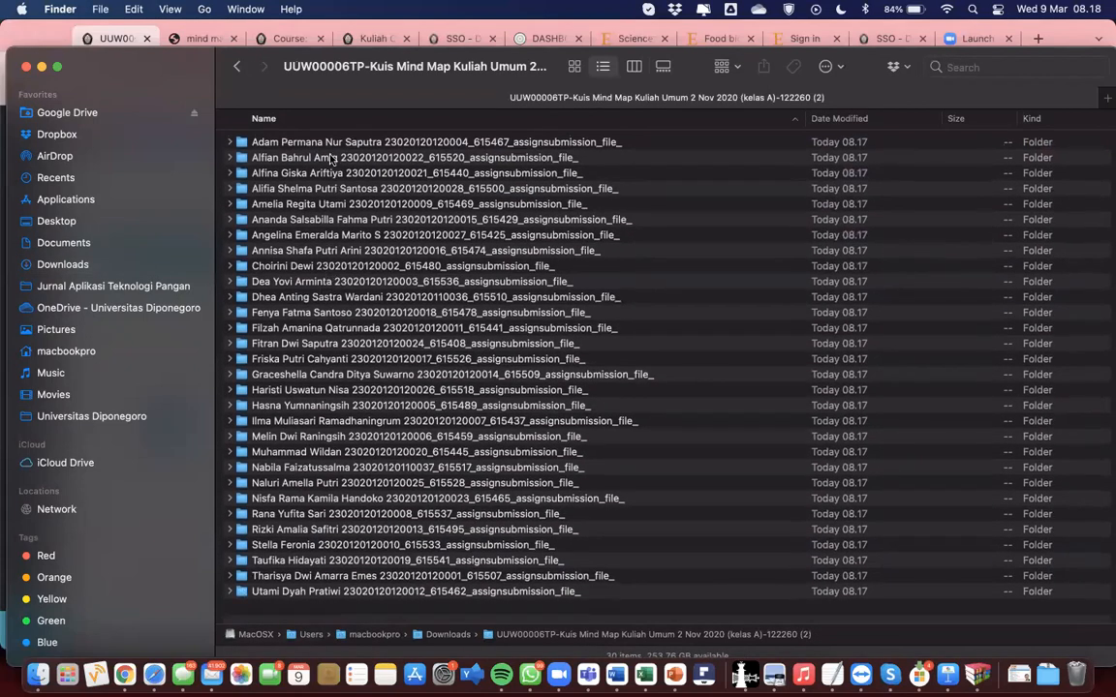
left_click(327, 143)
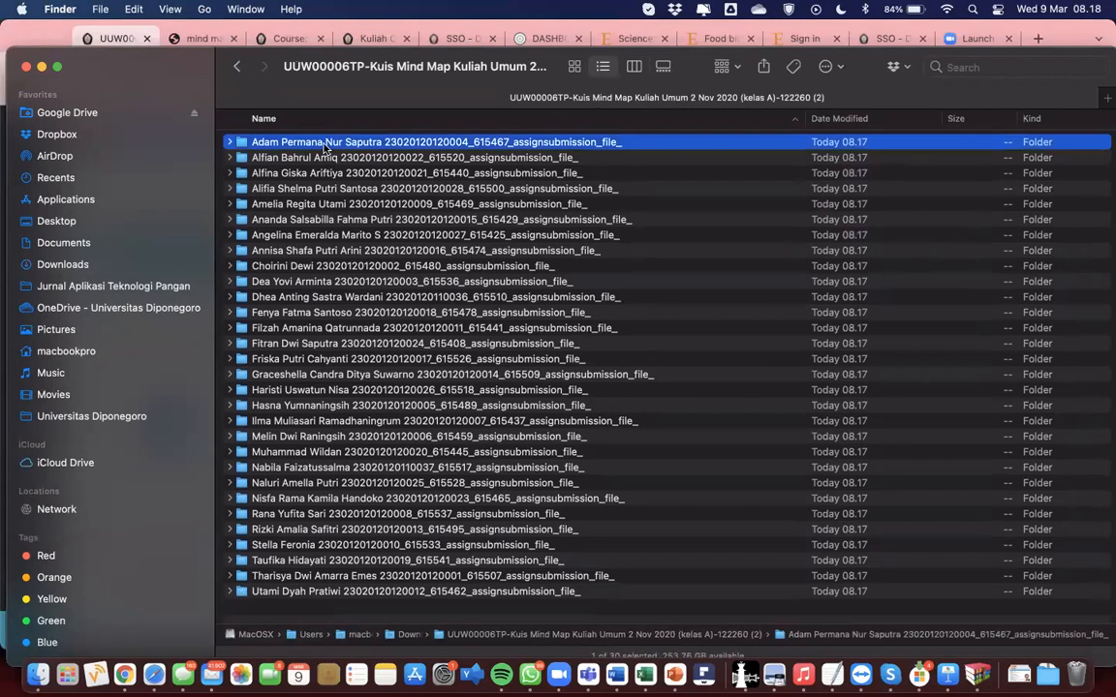
Step: Quick Look the first student's FARM WITH IOT mind-map PDF, then go back and select all 30 folders
double_click(326, 144)
left_click(313, 143)
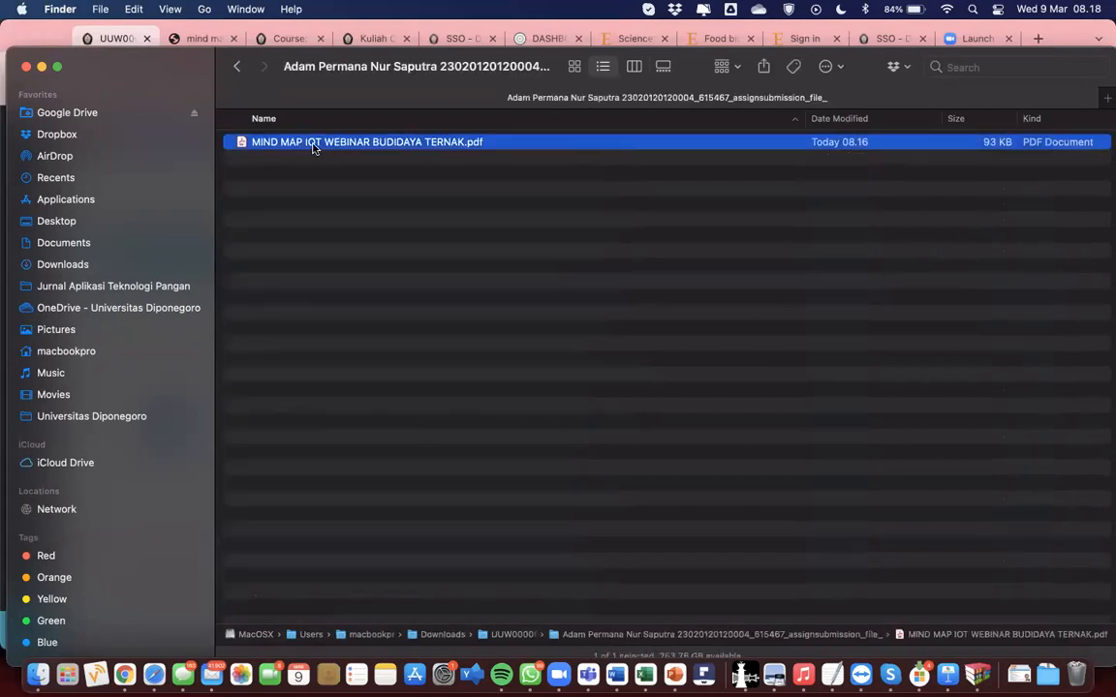
key("space")
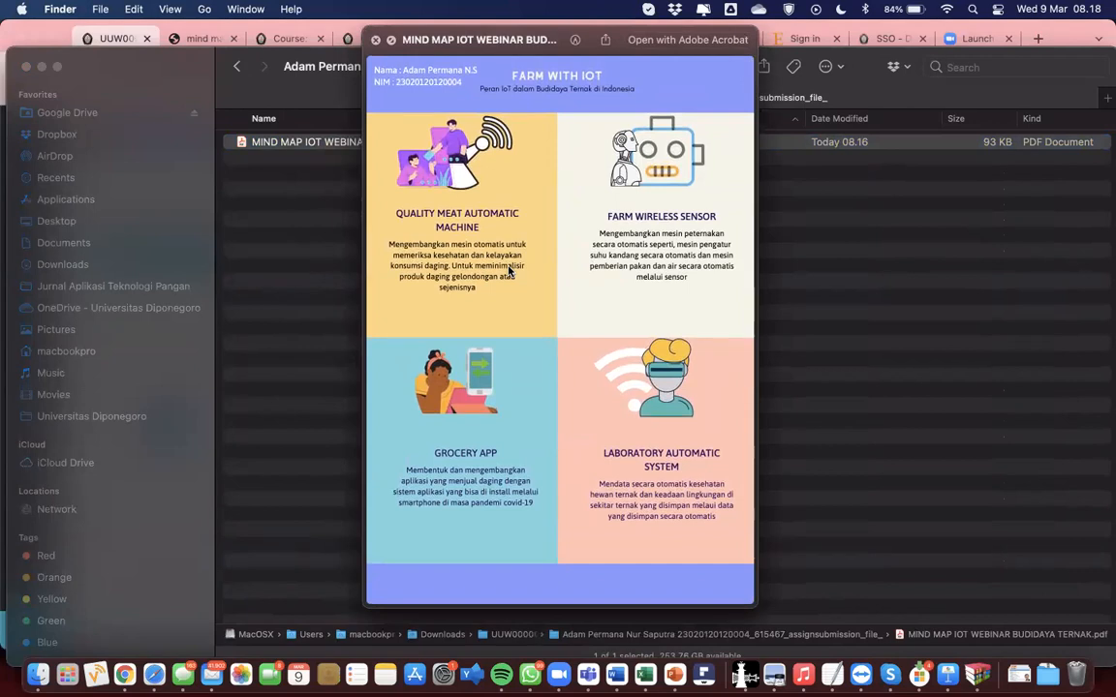
key("space")
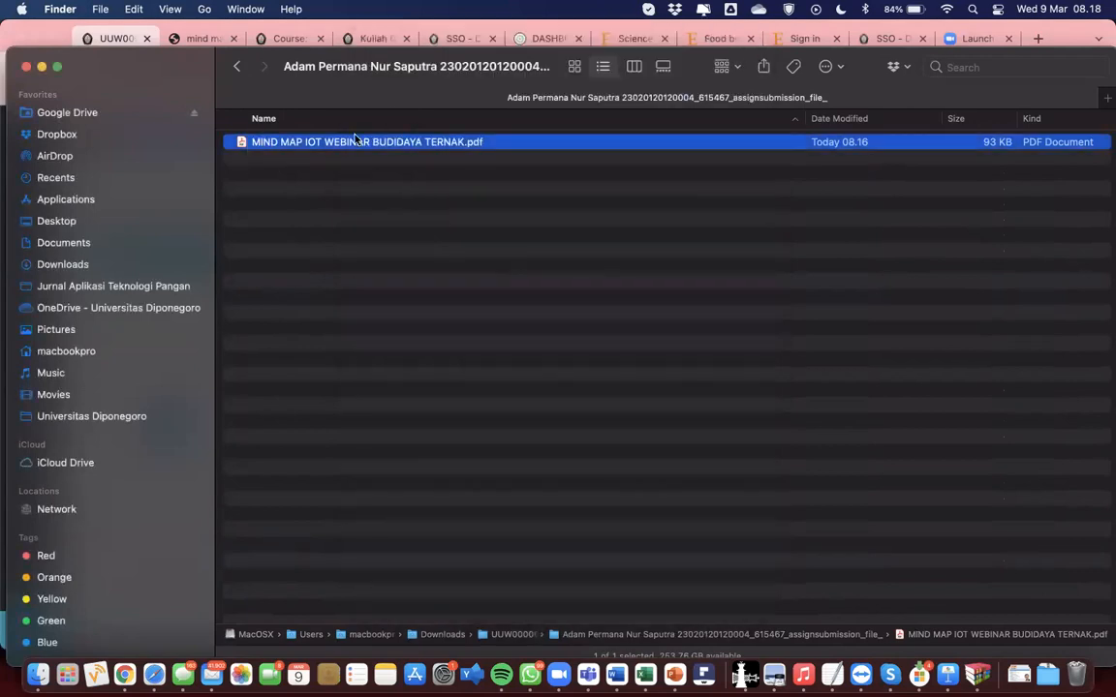
left_click(237, 68)
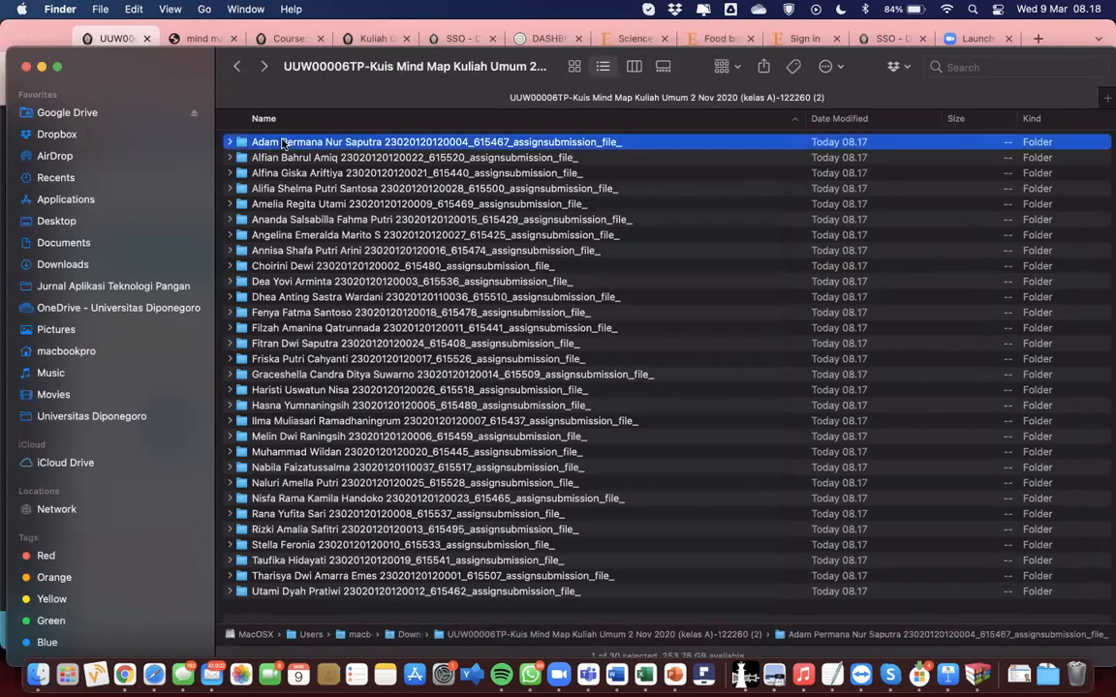
key("super+a")
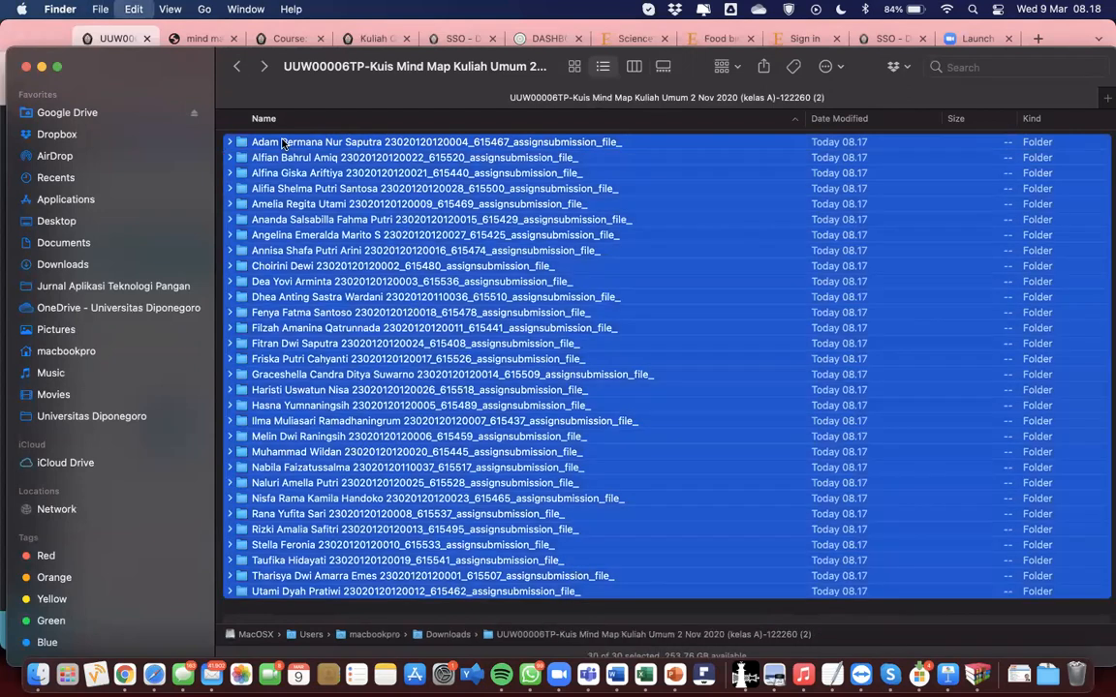
left_click(230, 143)
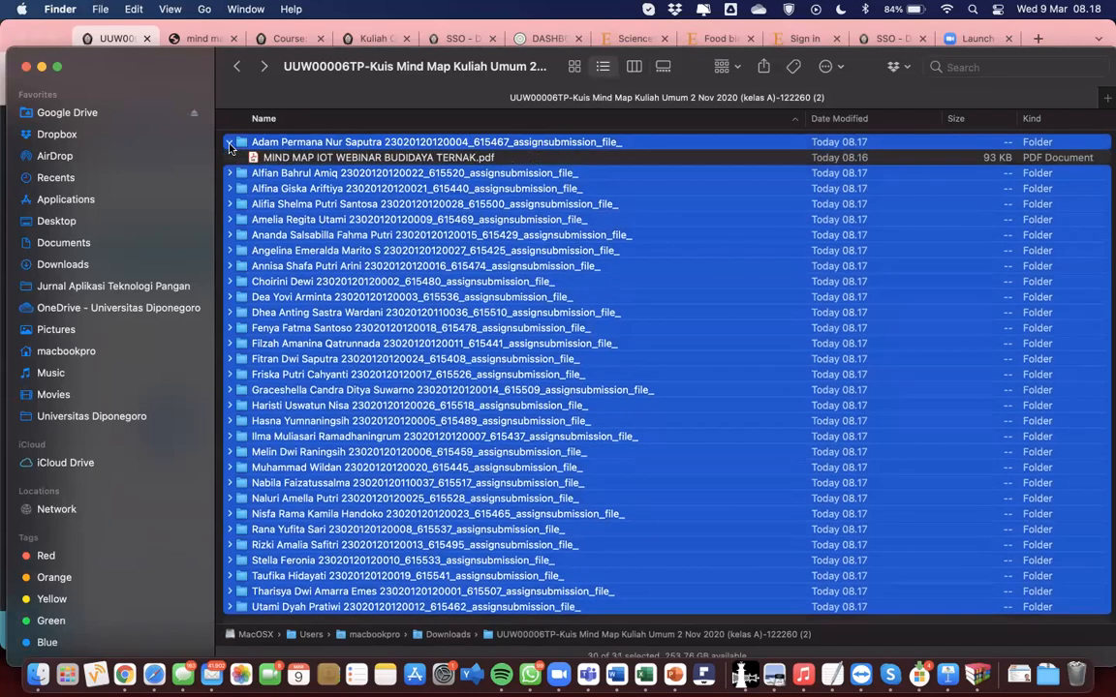
left_click(230, 144)
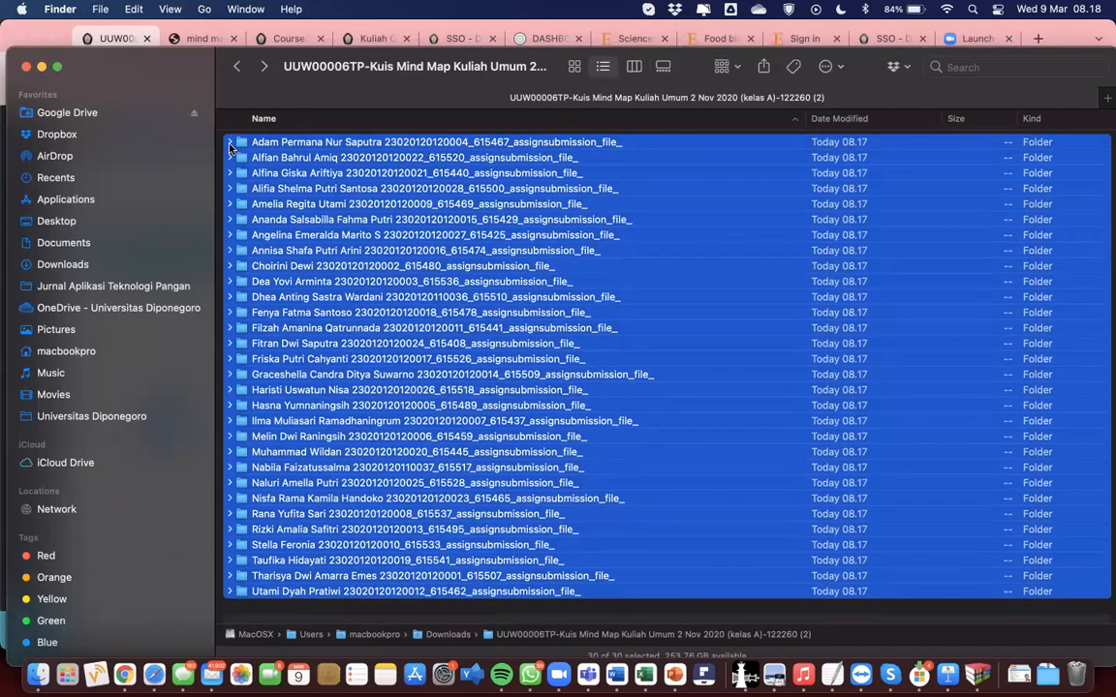
left_click(229, 143)
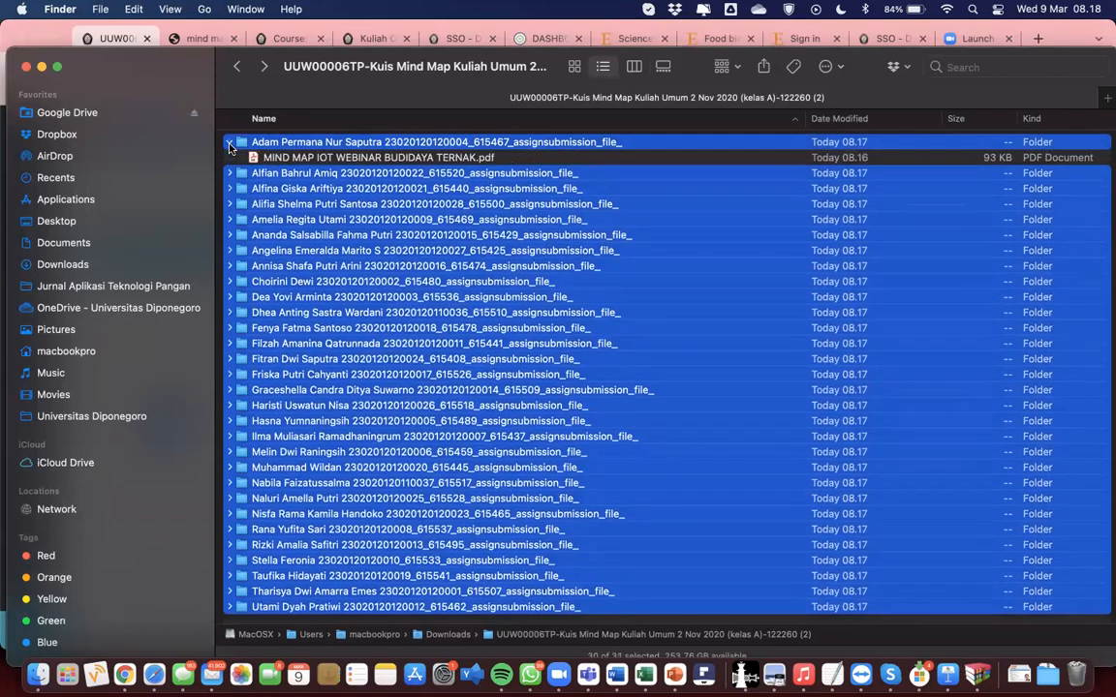
left_click(230, 143)
right_click(252, 147)
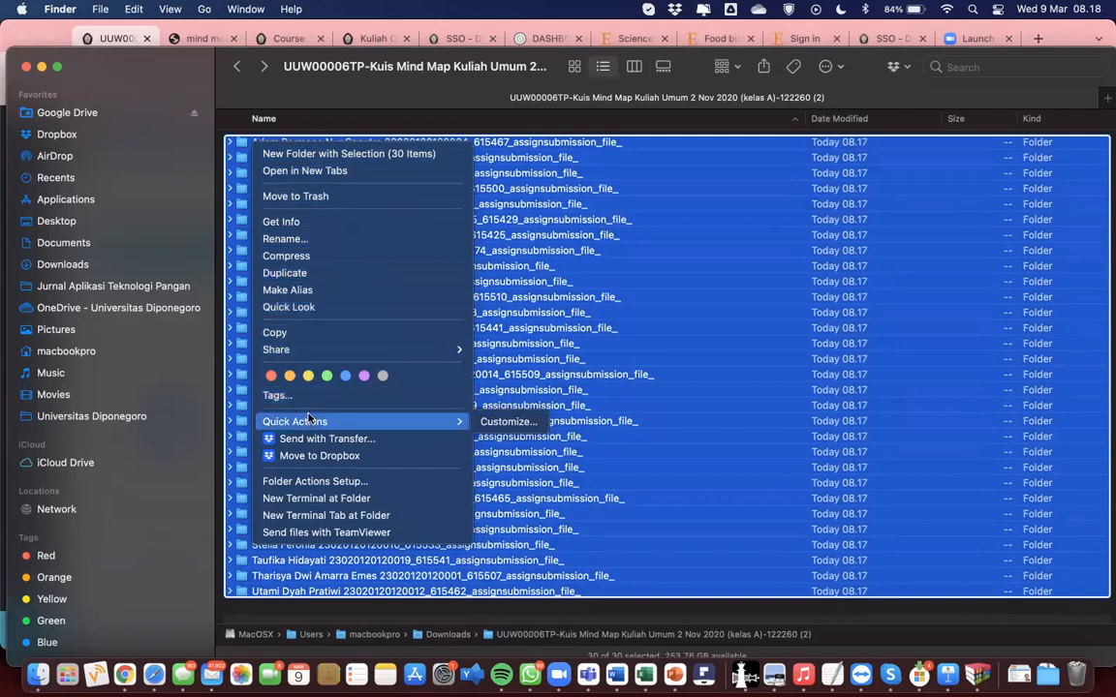
left_click(569, 238)
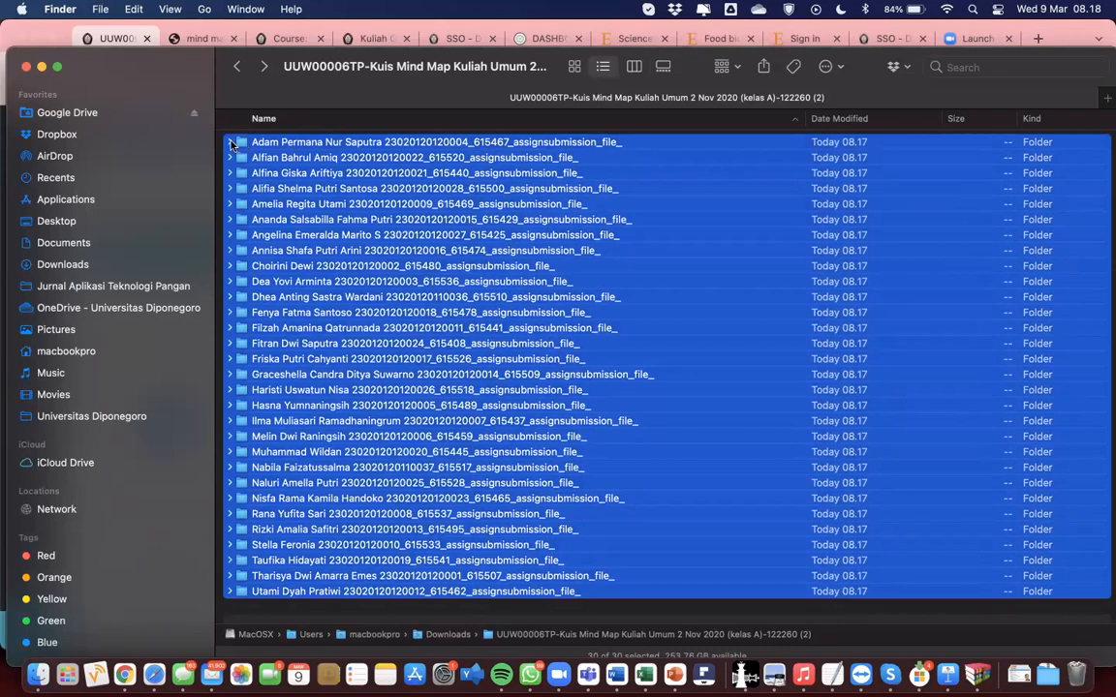
left_click(178, 11)
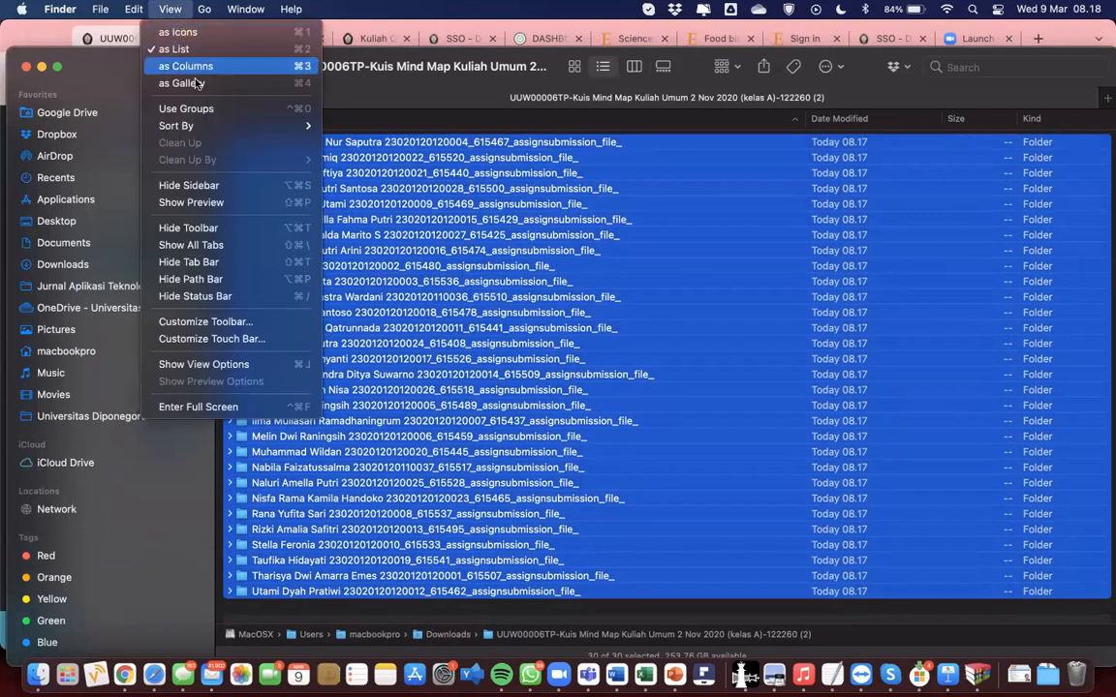
left_click(398, 233)
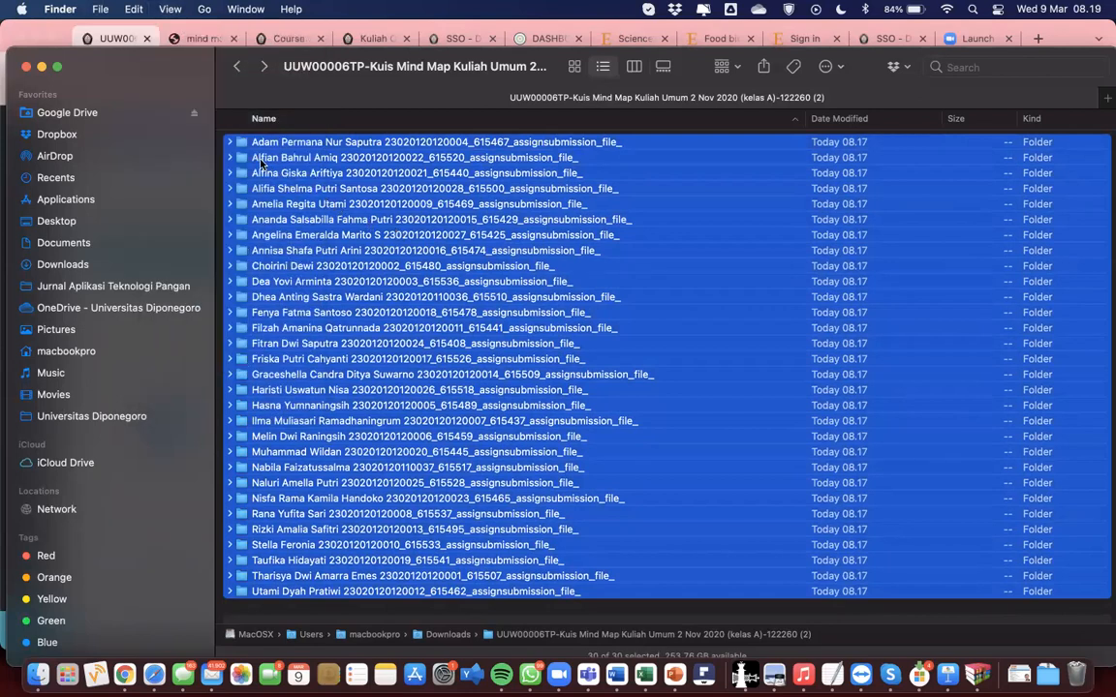
left_click(231, 143)
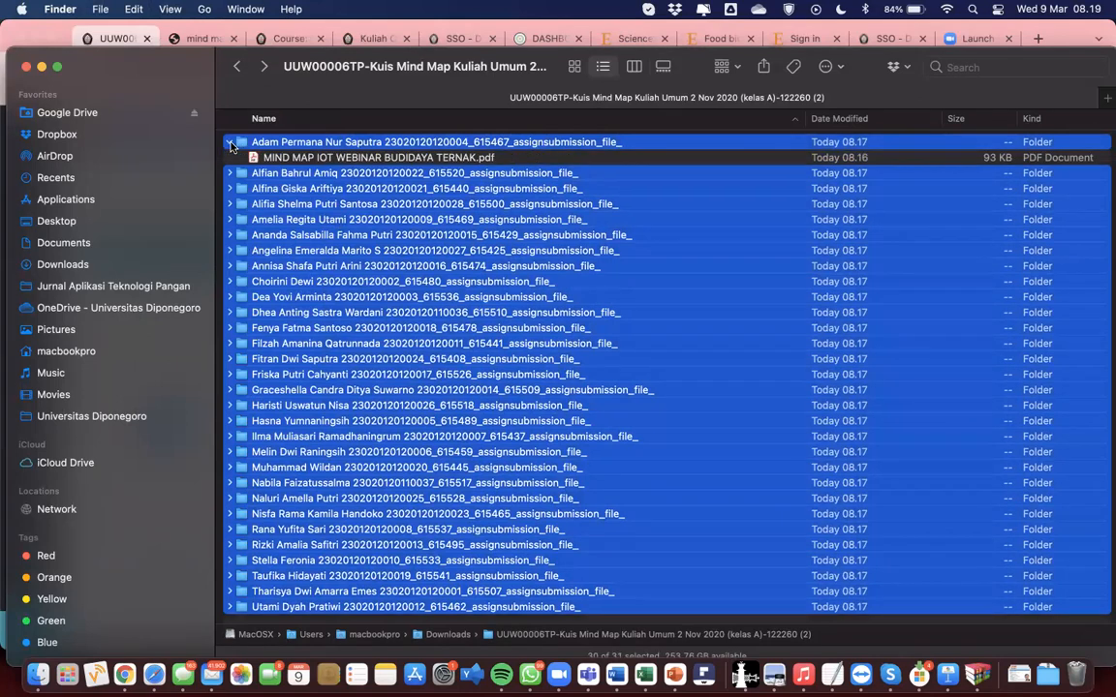
left_click(230, 143)
left_click(231, 142)
left_click(230, 142)
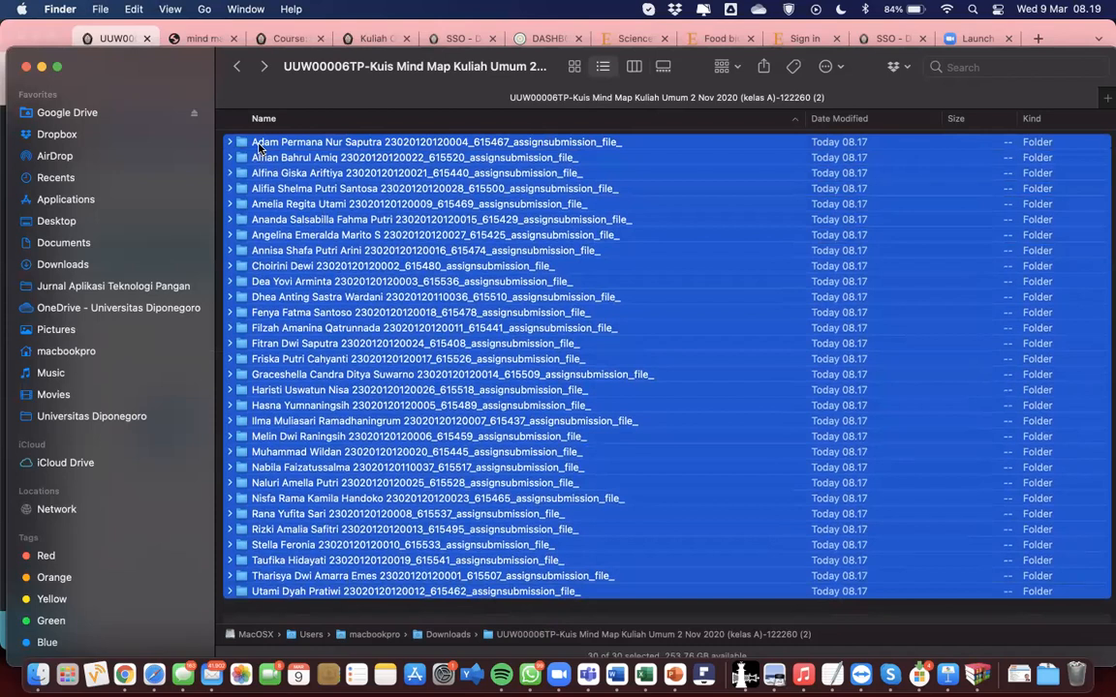
right_click(259, 145)
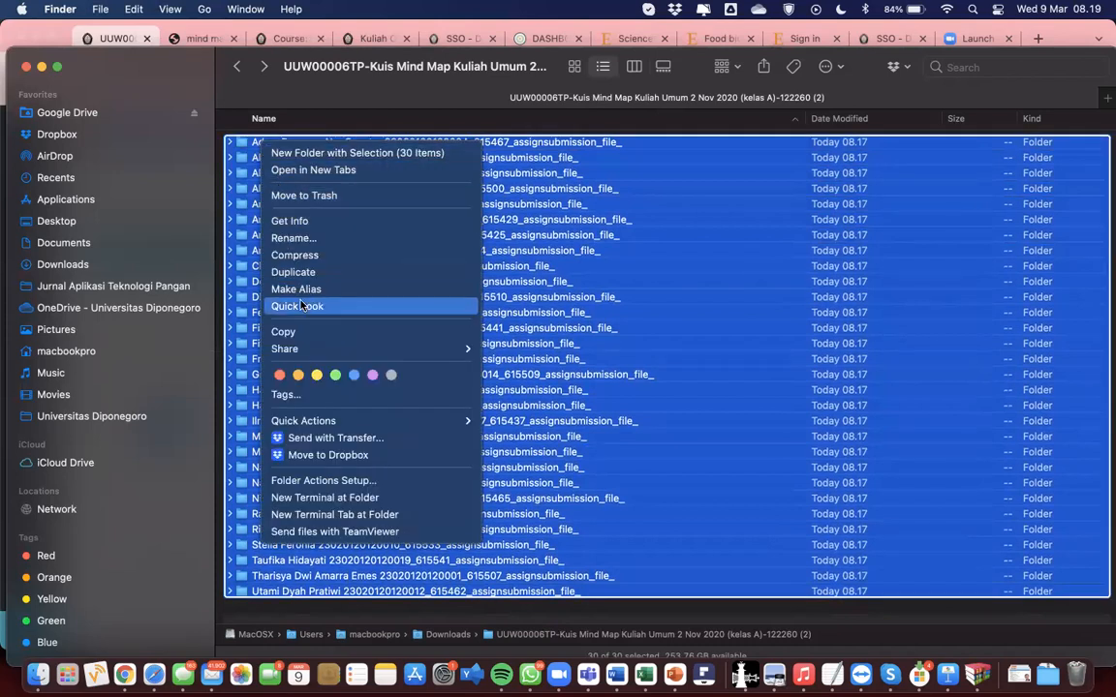
mouse_move(323, 426)
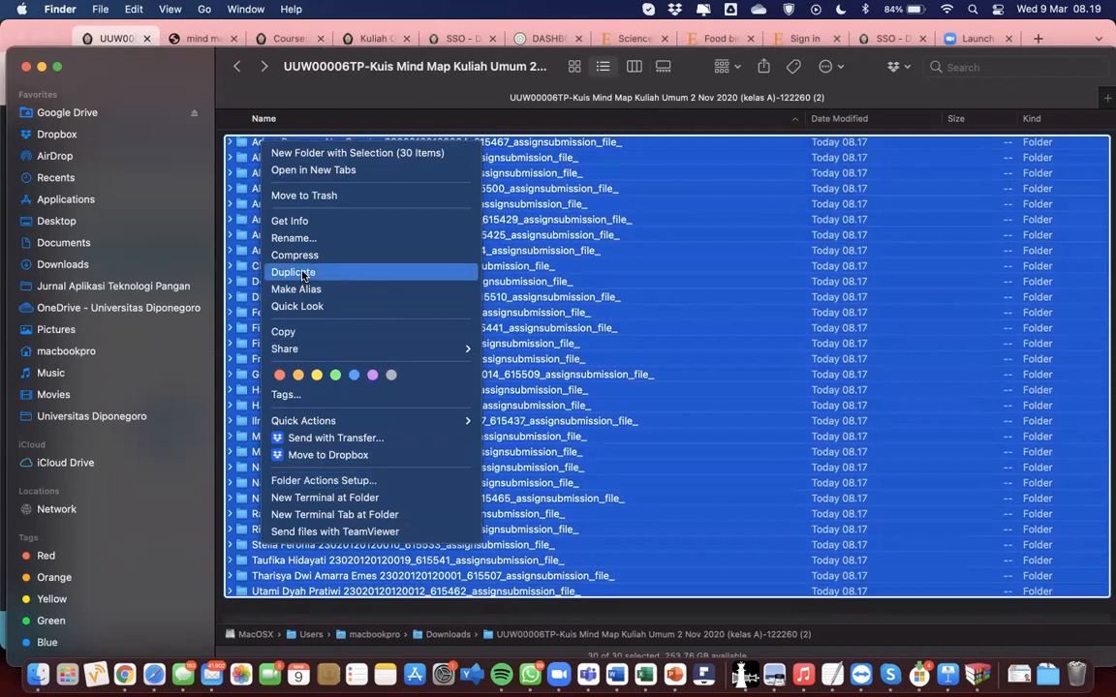
left_click(520, 221)
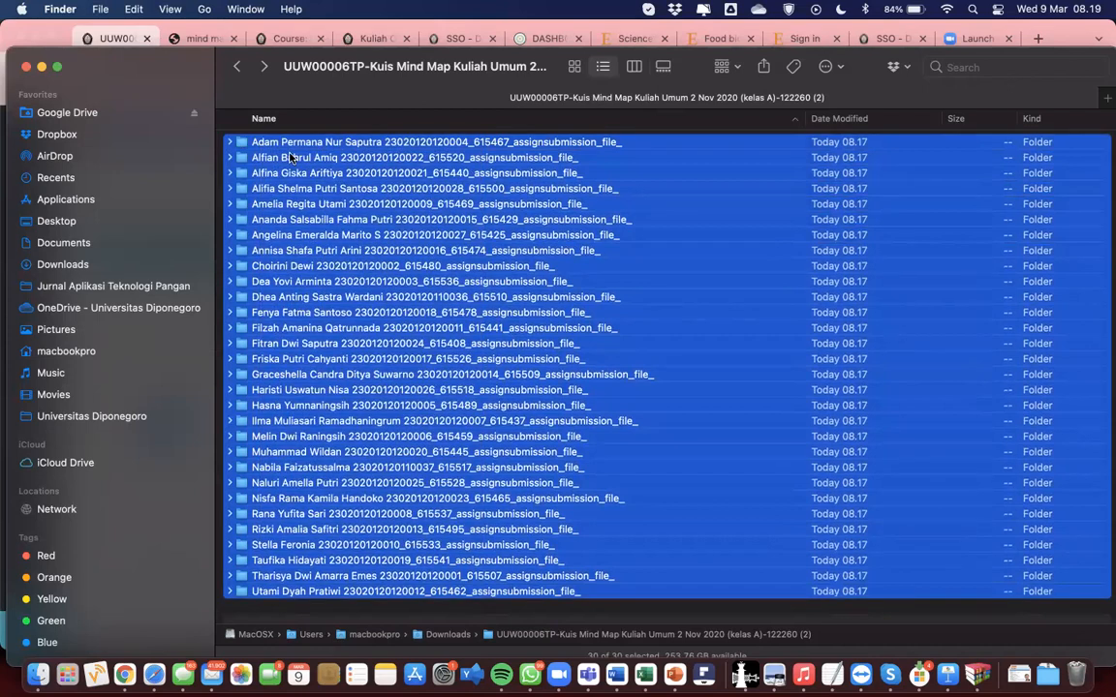
left_click(230, 142)
left_click(229, 143)
left_click(230, 143)
left_click(229, 143)
left_click(229, 143)
left_click(230, 143)
left_click(229, 143)
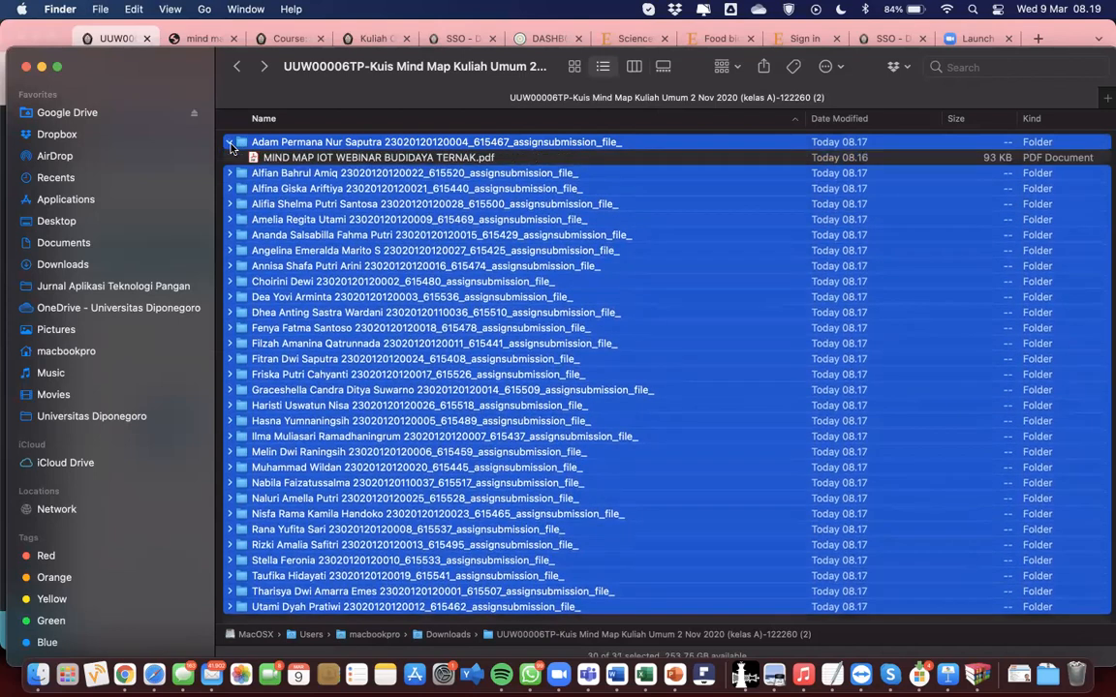
left_click(230, 144)
left_click(231, 143)
left_click(231, 144)
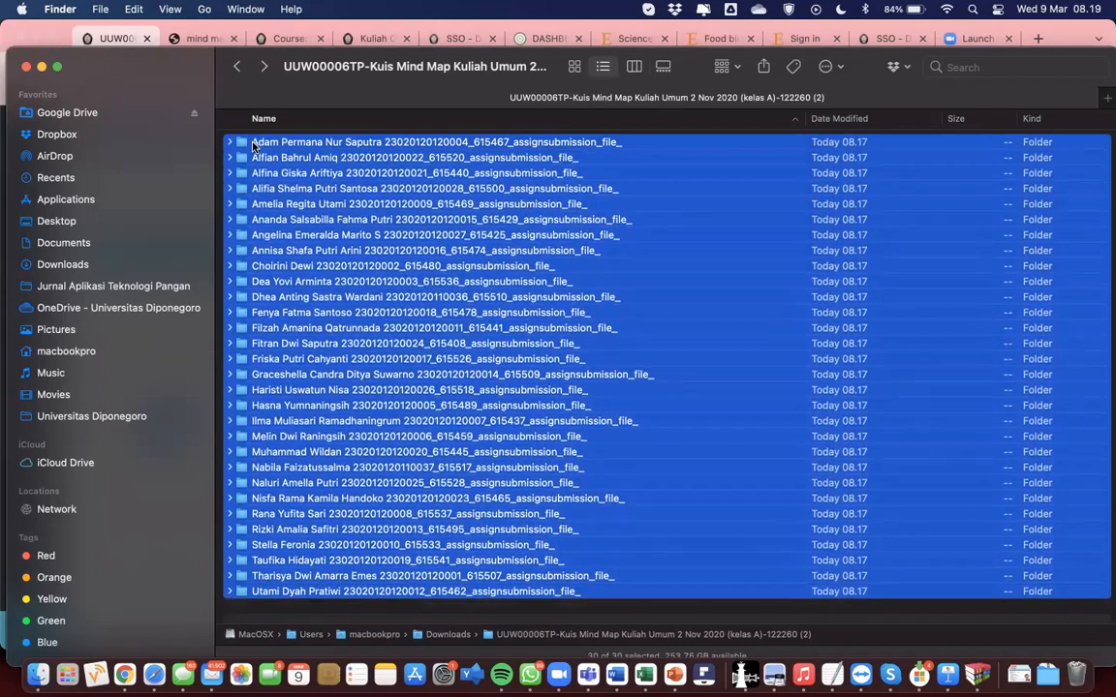
left_click(230, 144)
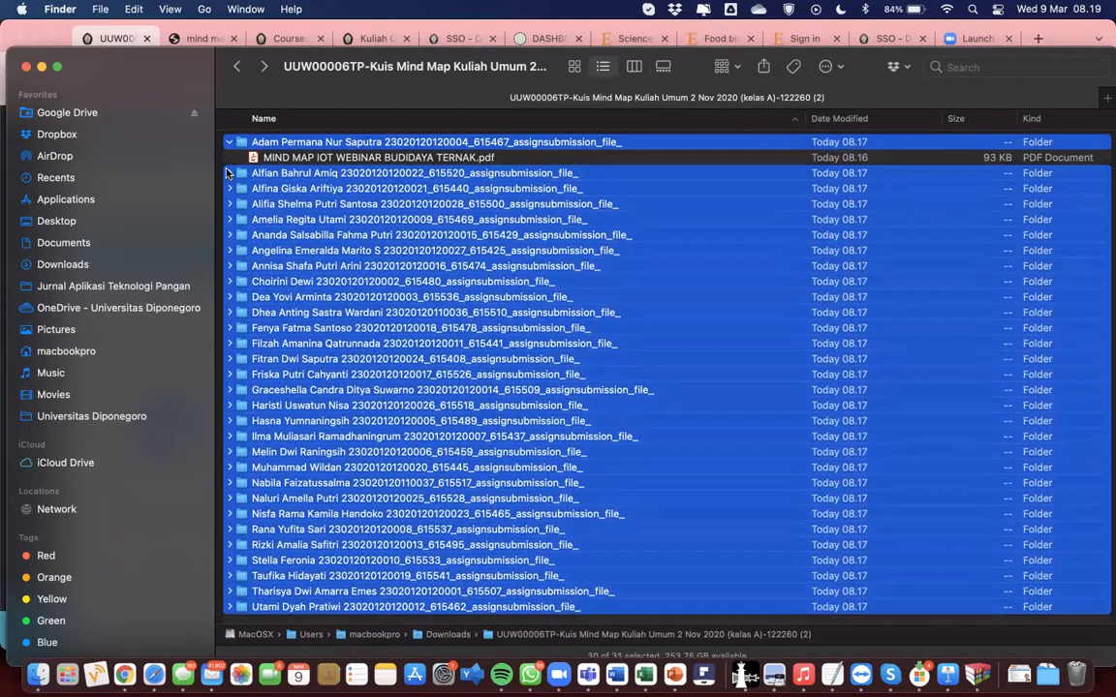
left_click(229, 174)
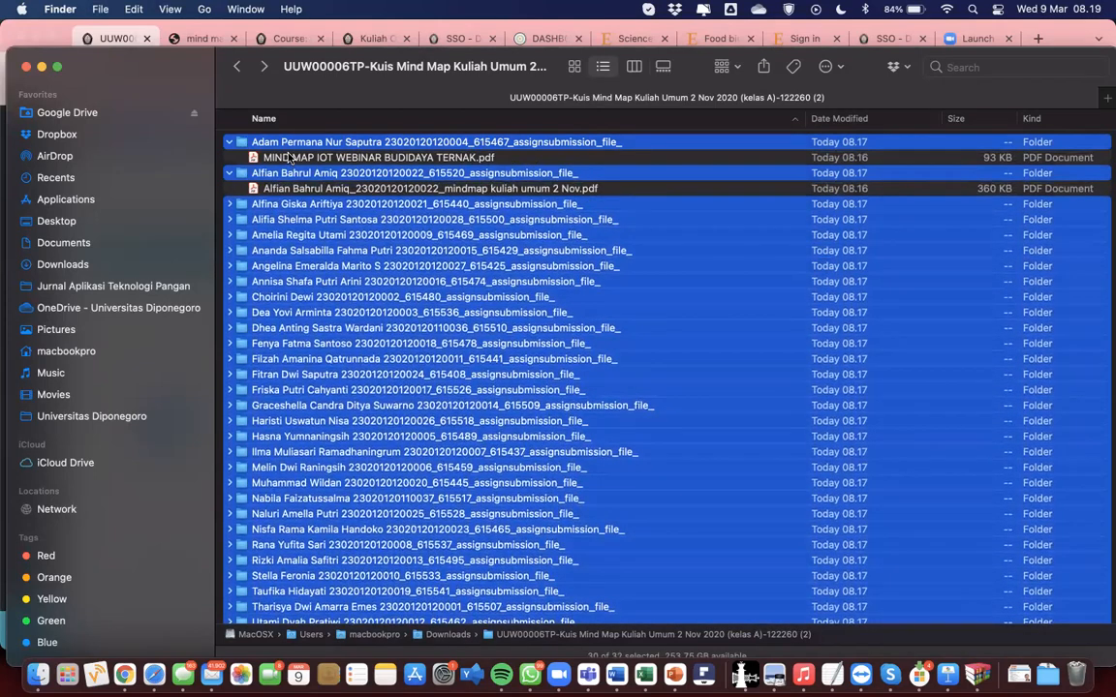
left_click(229, 143)
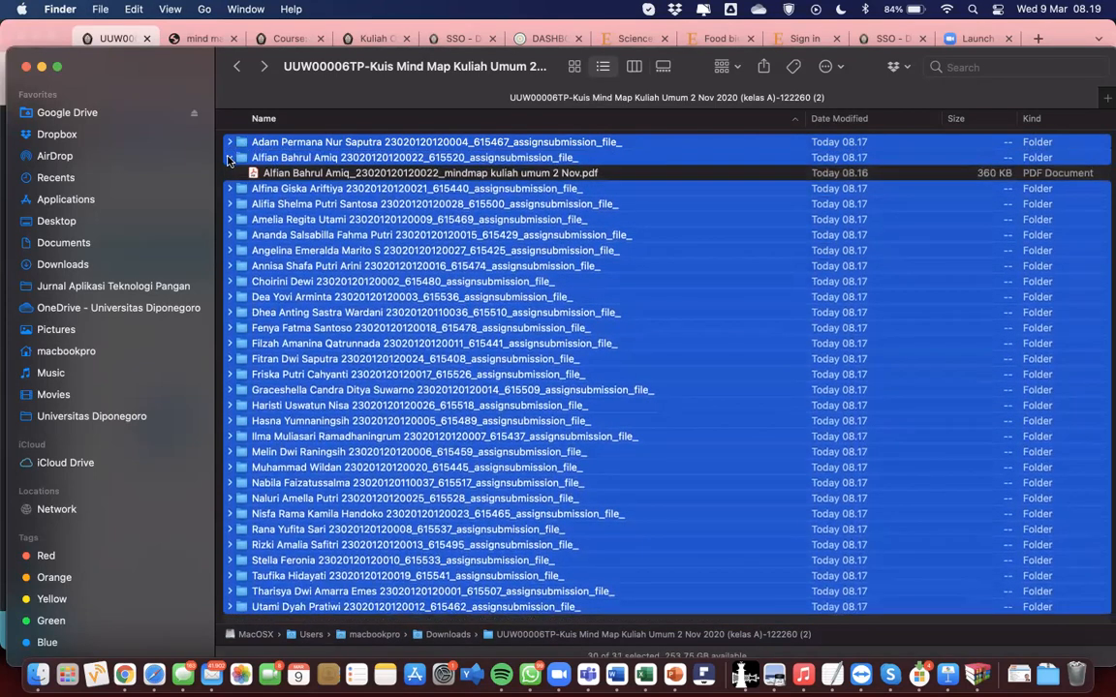
left_click(229, 158)
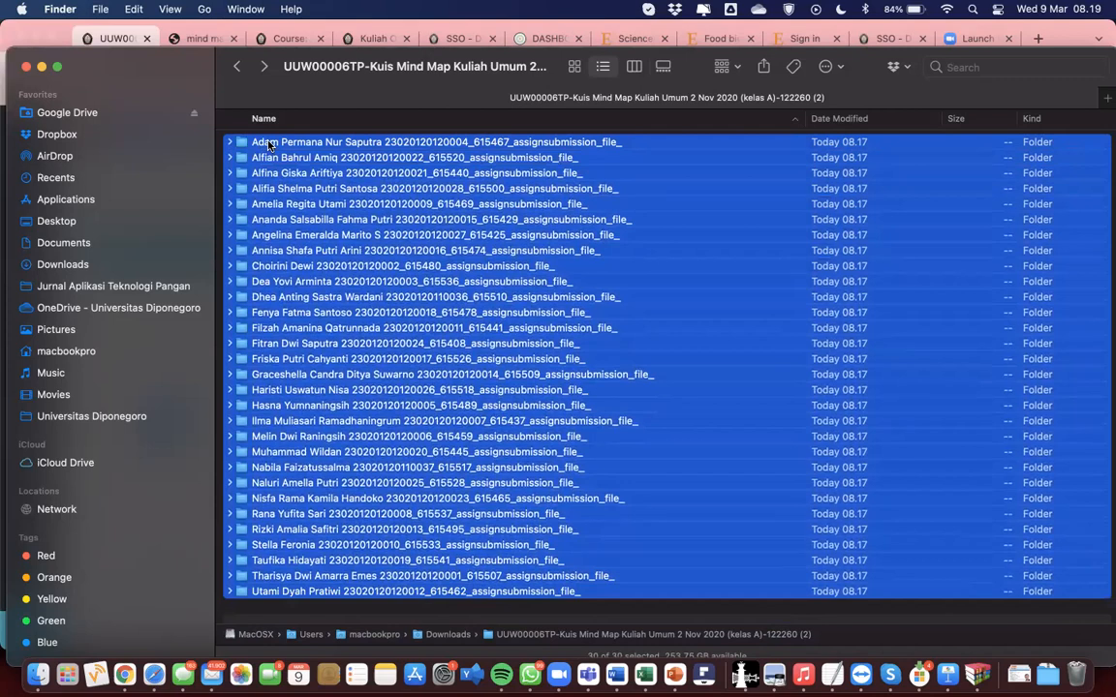
right_click(269, 146)
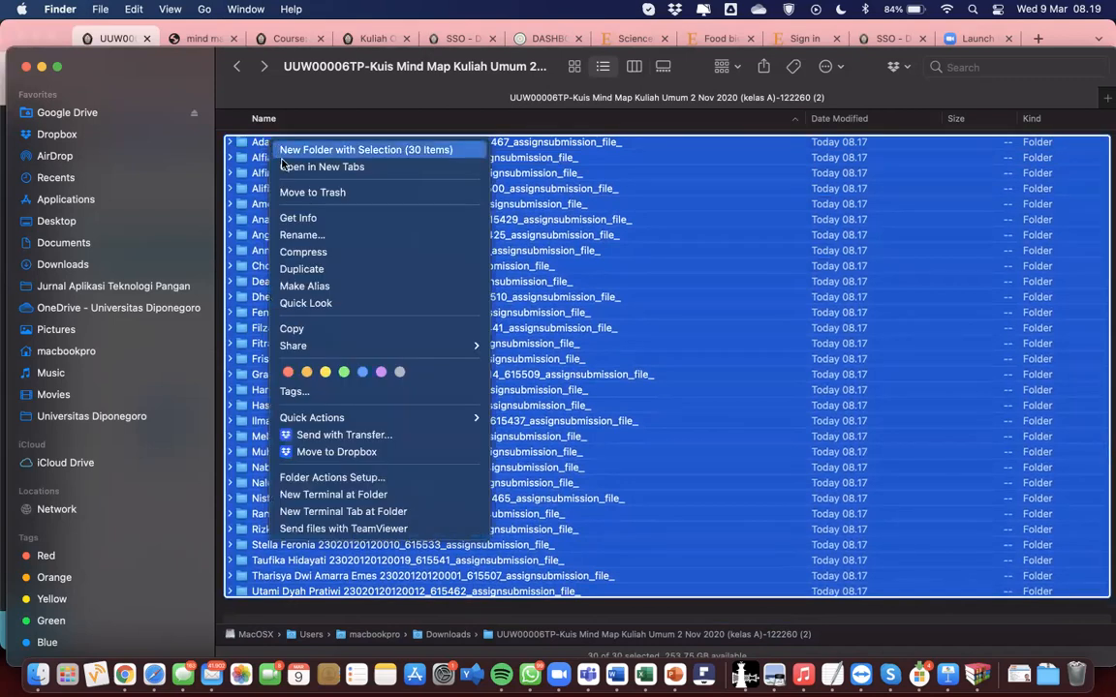
left_click(246, 238)
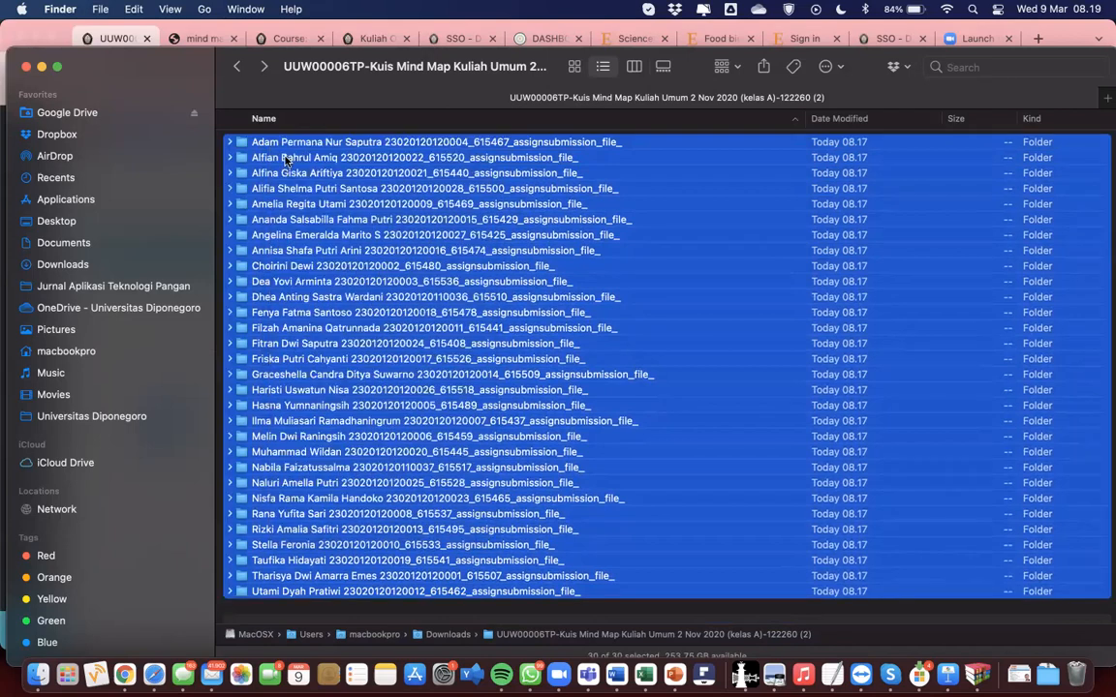
left_click(288, 144)
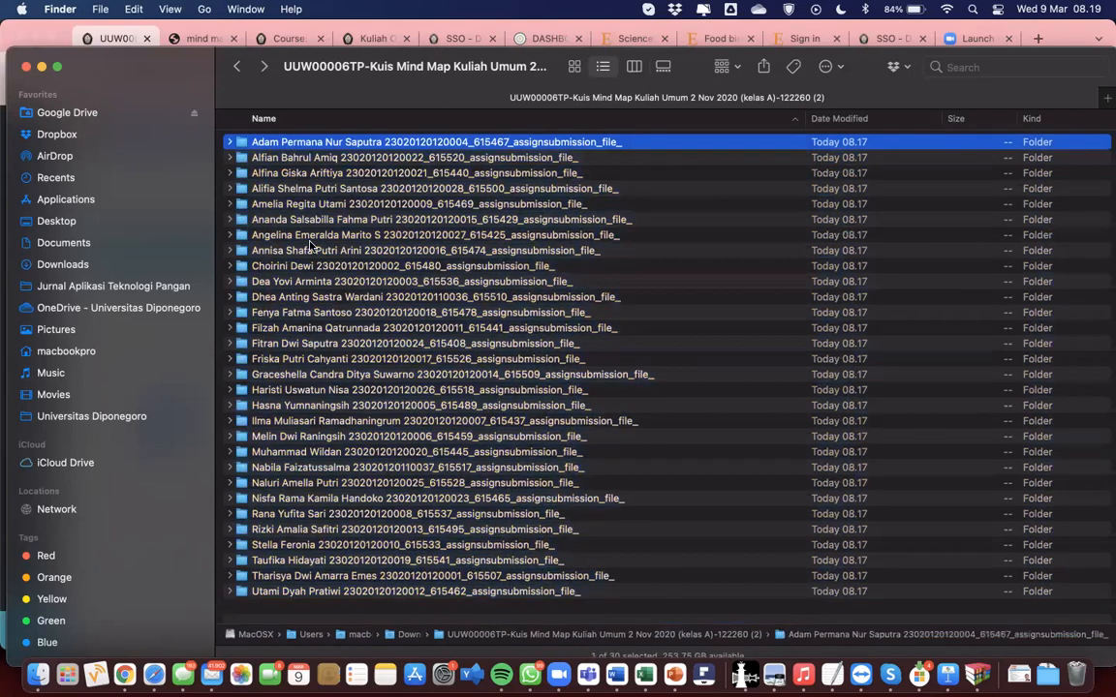
double_click(306, 144)
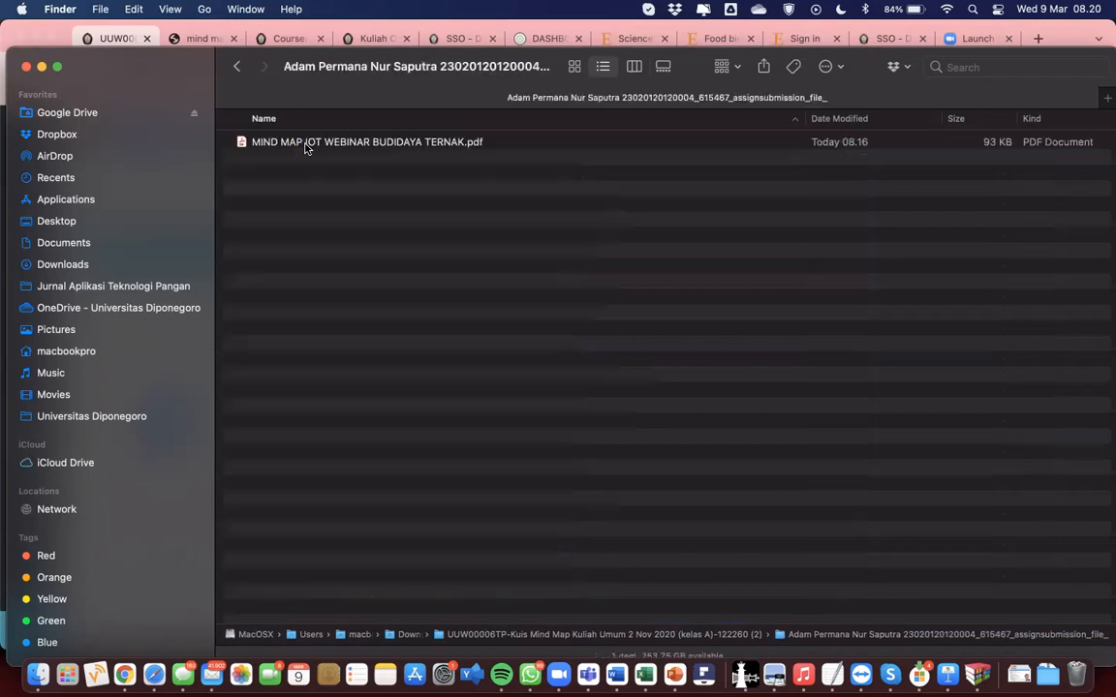
left_click(306, 145)
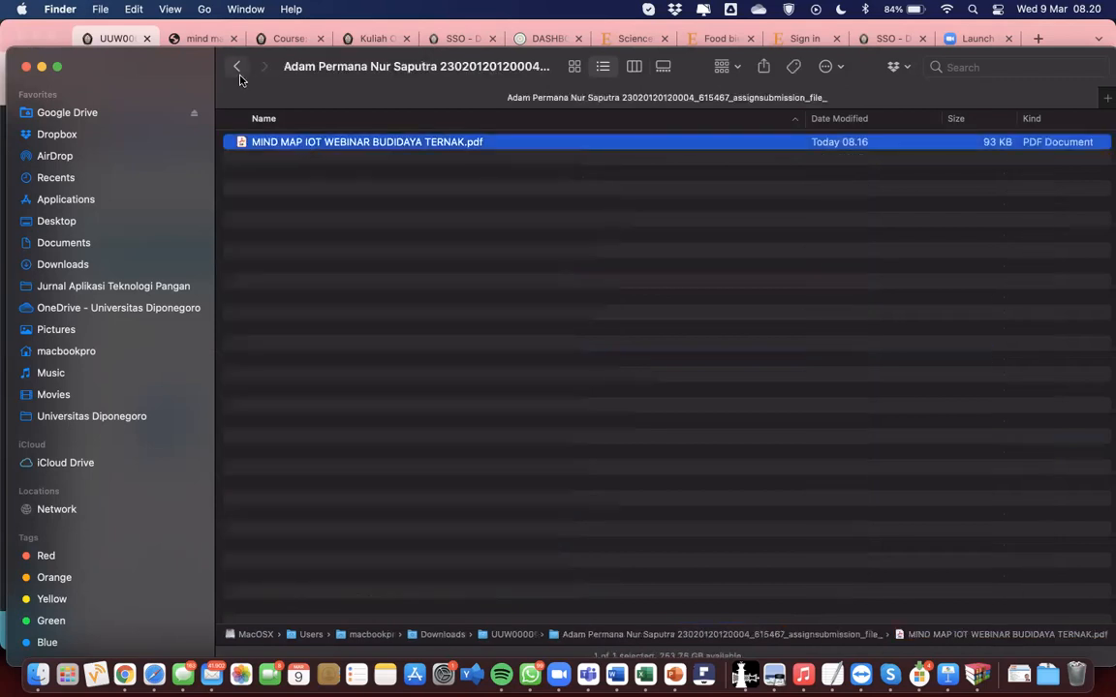
left_click(236, 66)
double_click(273, 161)
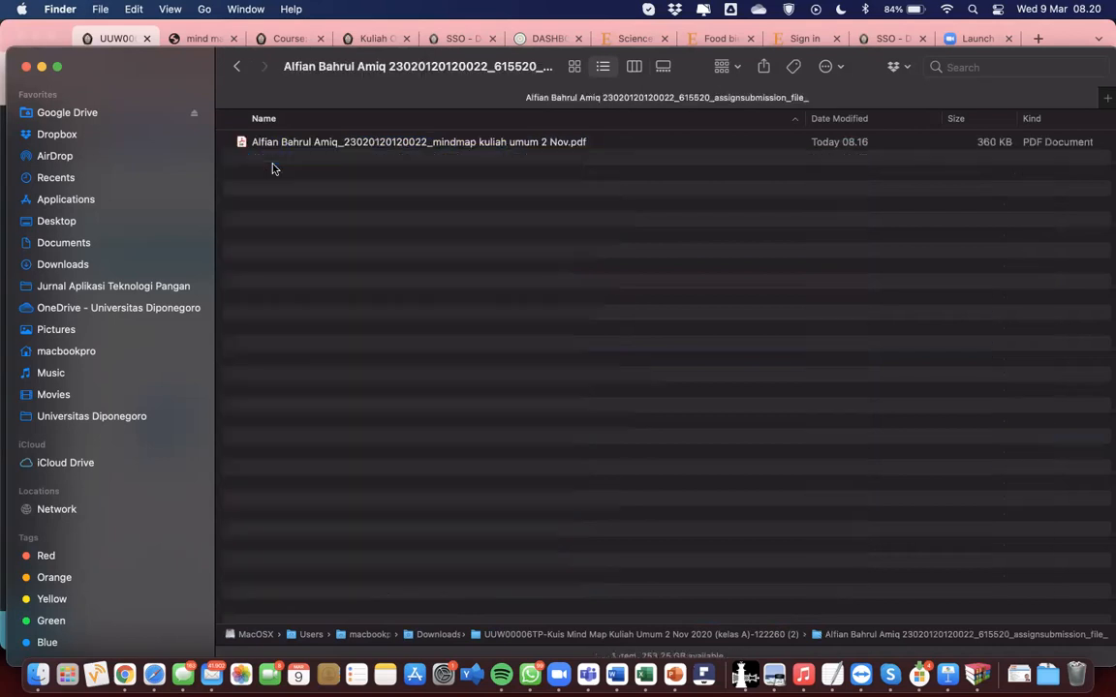
left_click(276, 143)
key("space")
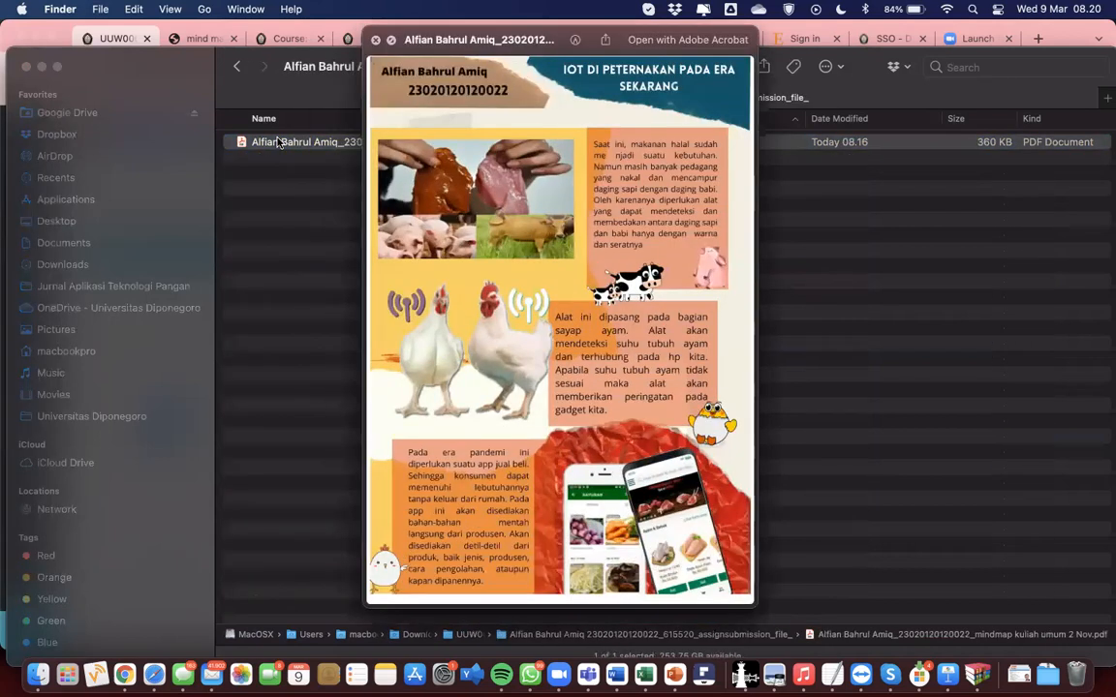
key("space")
left_click(238, 67)
left_click(270, 144)
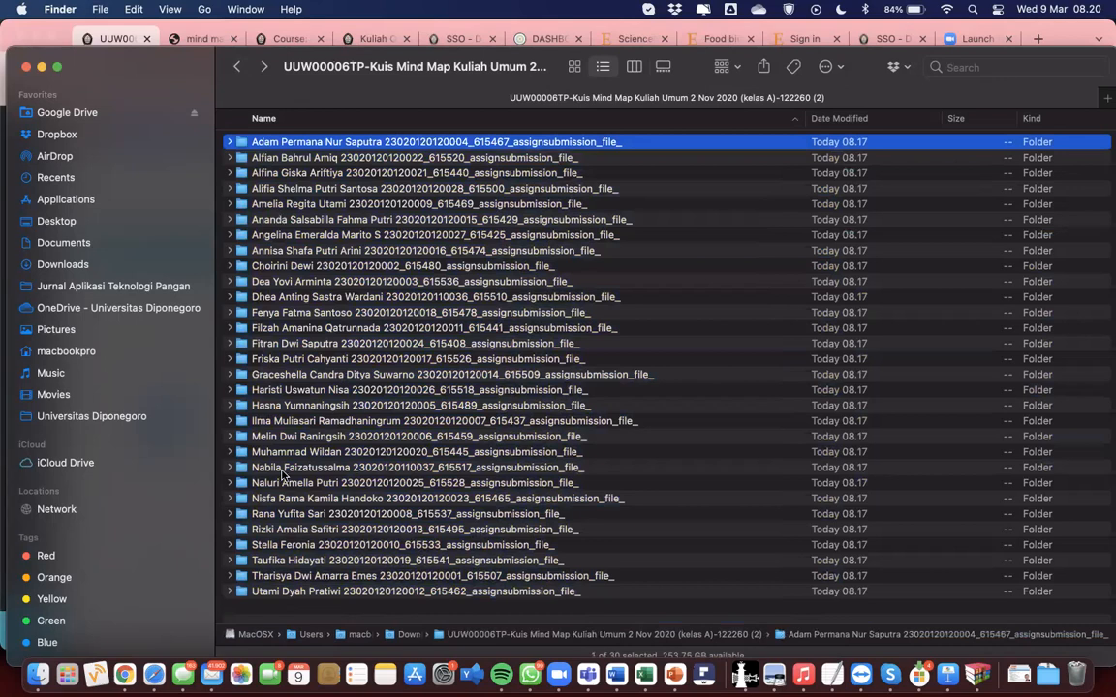
left_click(279, 593, "shift")
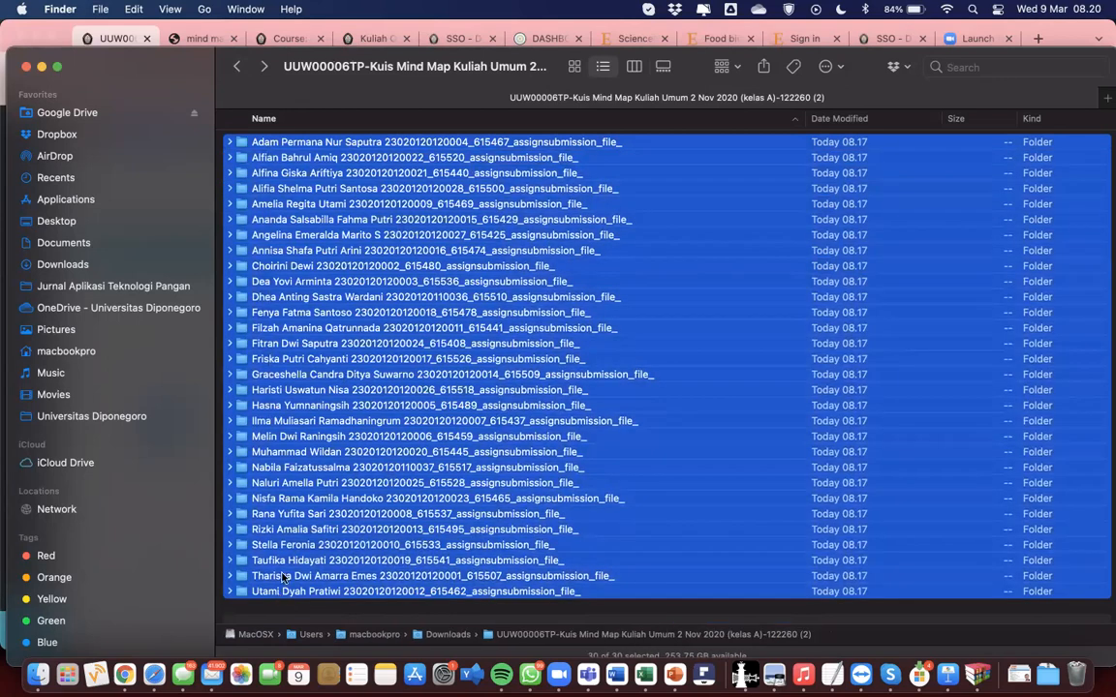
scroll(271, 523, "down", 1)
left_click(229, 142)
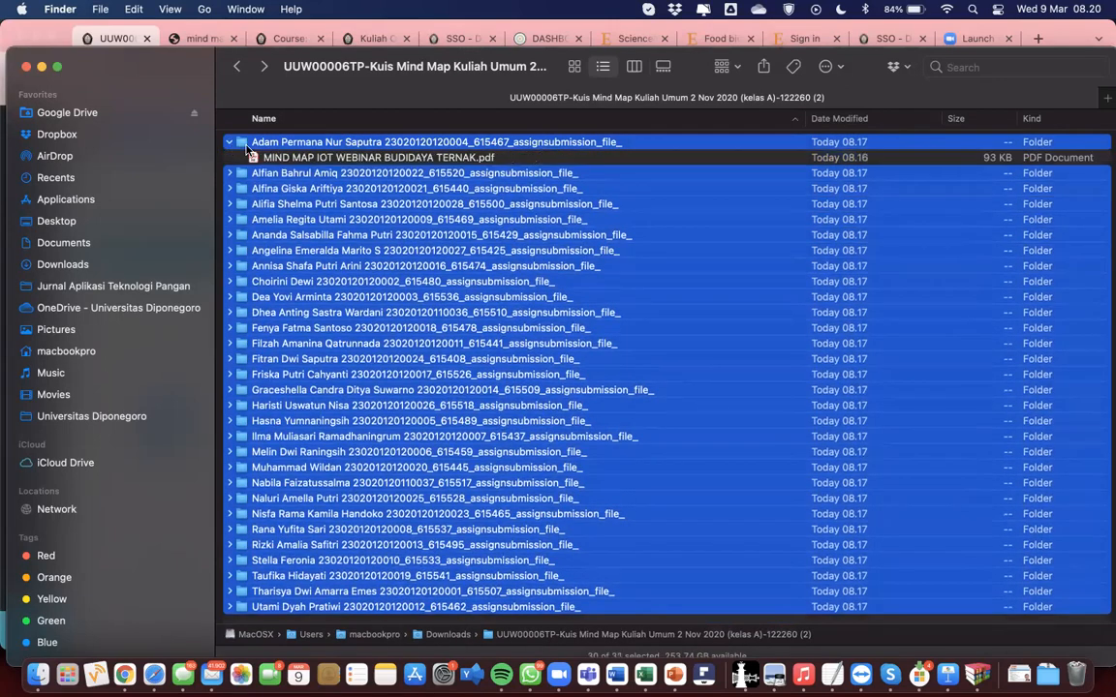
left_click(231, 144)
left_click(242, 146, "super")
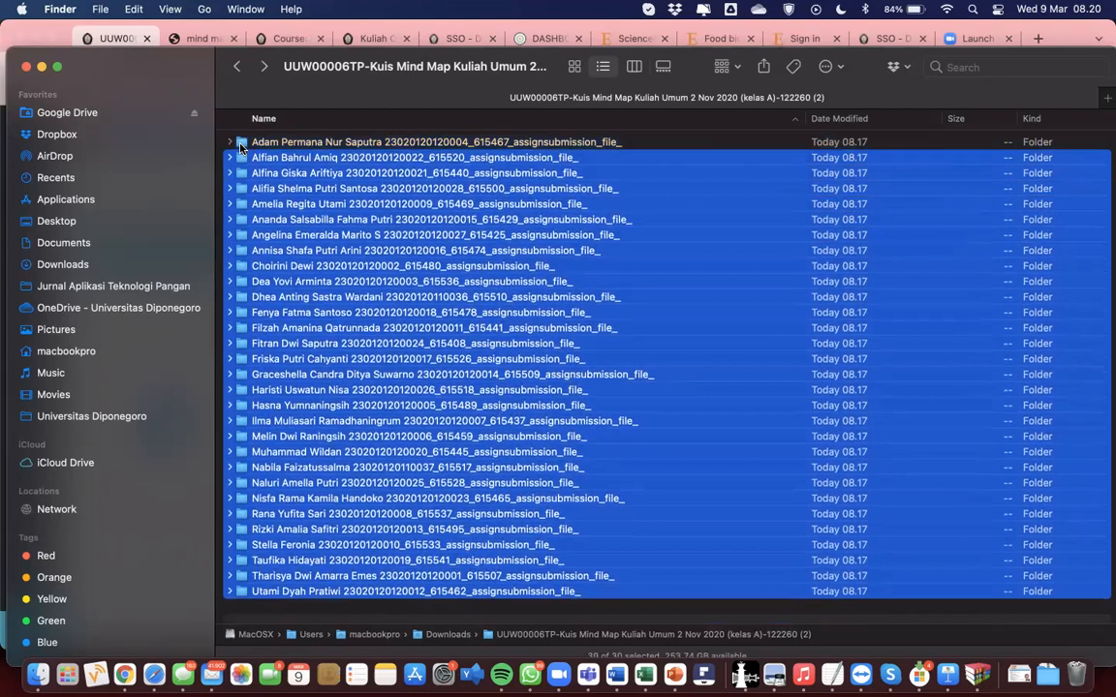
left_click(230, 143)
left_click(231, 144)
left_click(230, 143)
left_click(242, 143)
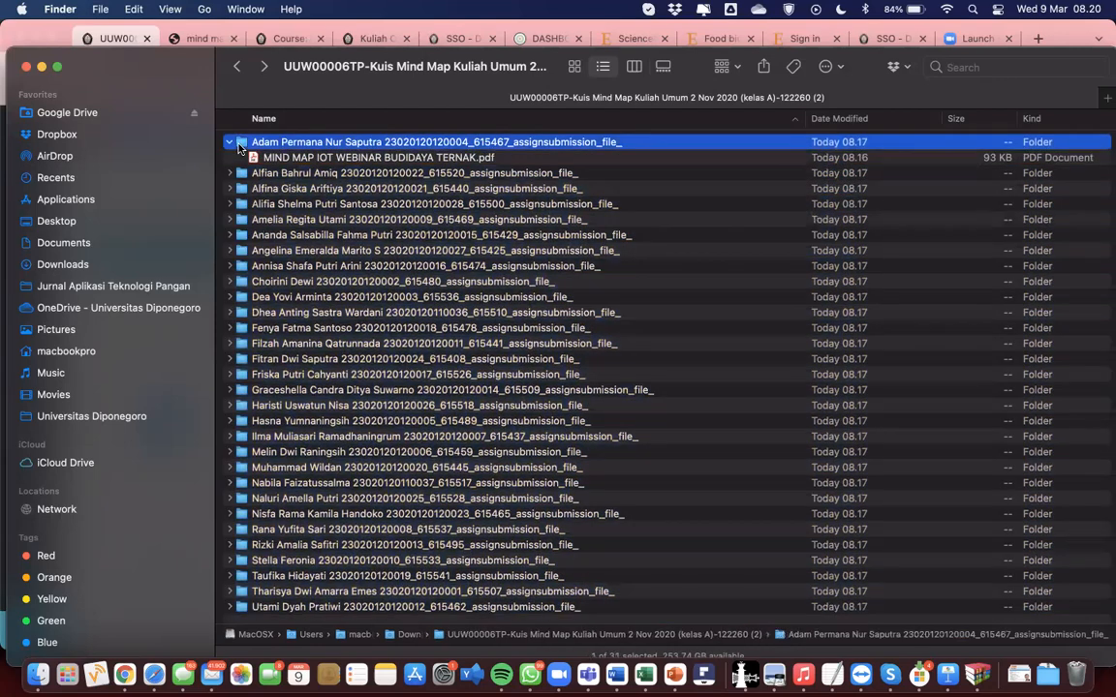
left_click(230, 143)
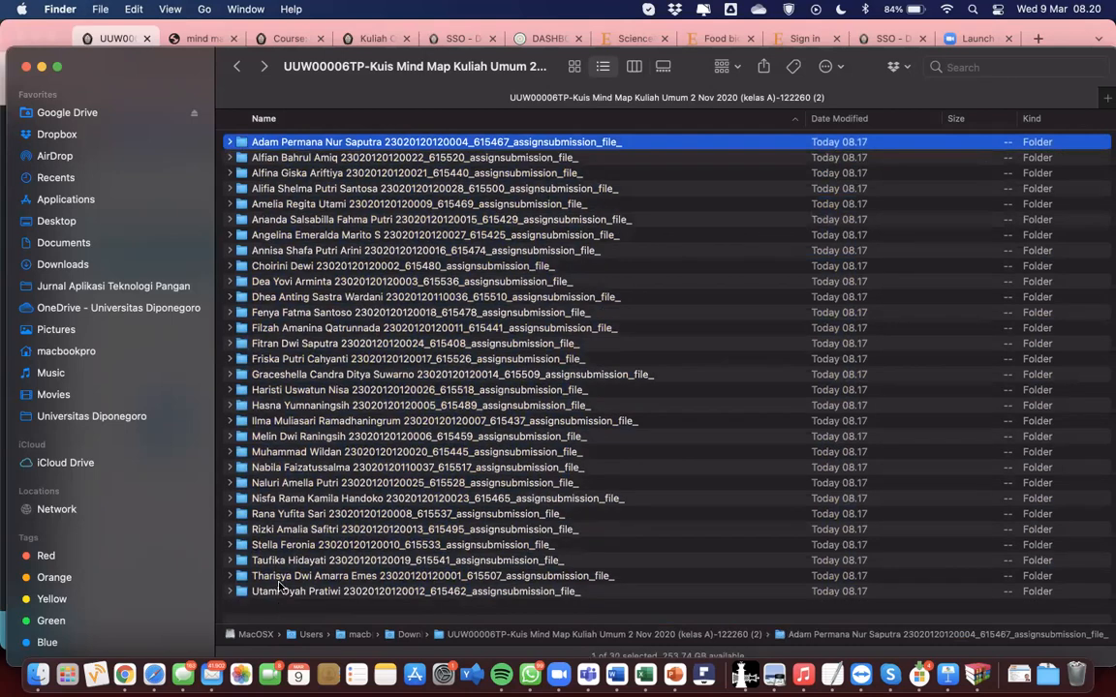
key("super+a")
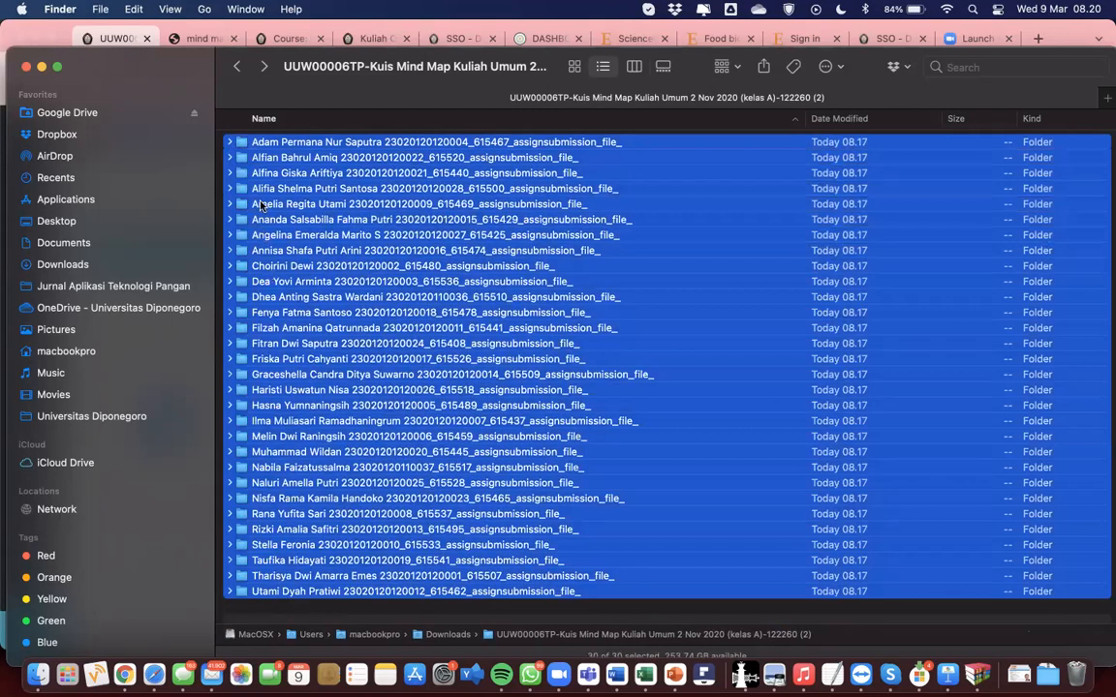
Step: Expand all 30 selected student folders to list their PDFs, and select the first PDF
left_click(230, 143)
left_click(230, 143)
left_click(230, 143)
left_click(230, 144)
left_click(230, 143)
left_click(230, 143)
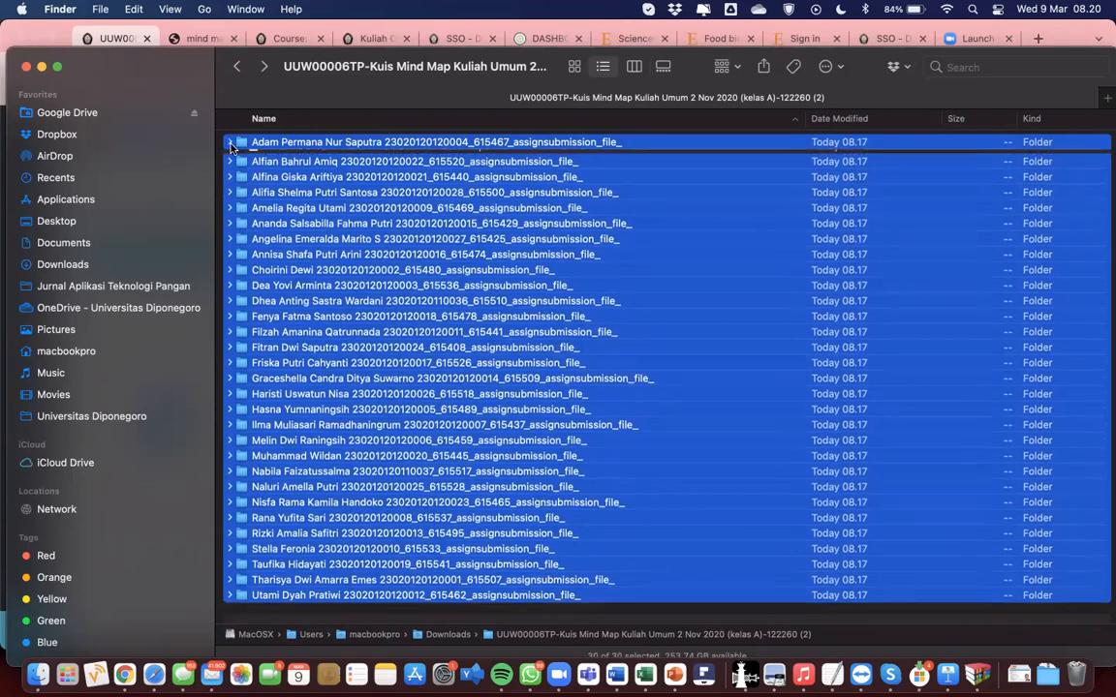
left_click(231, 143)
left_click(230, 143)
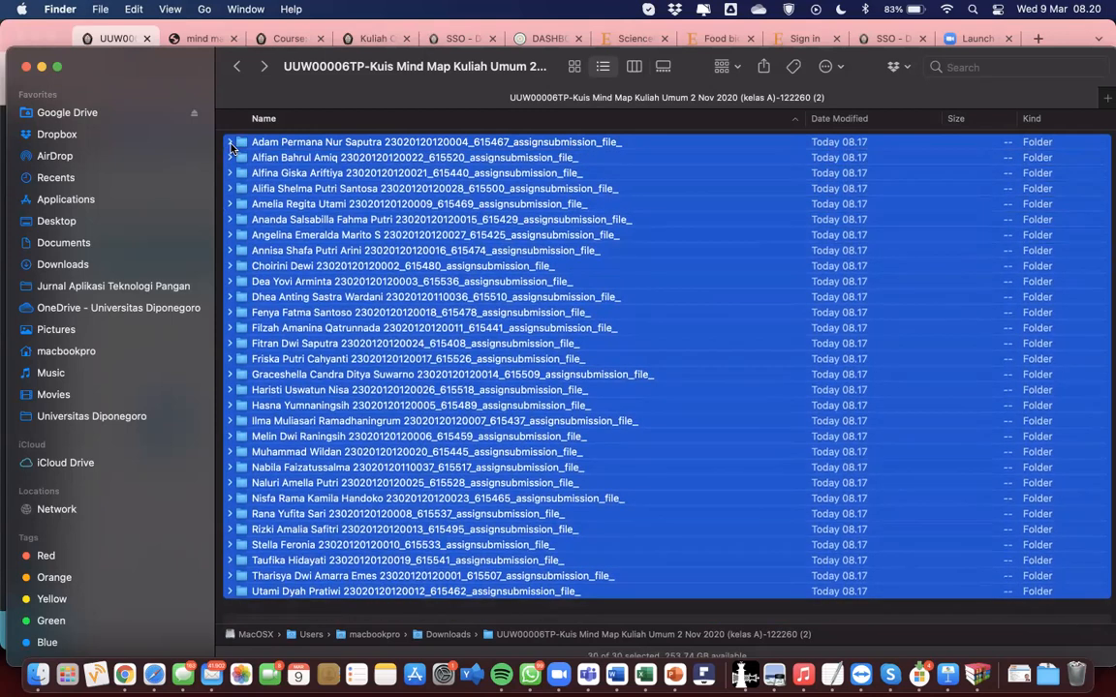
left_click(231, 143)
left_click(231, 143)
left_click(230, 144, "alt")
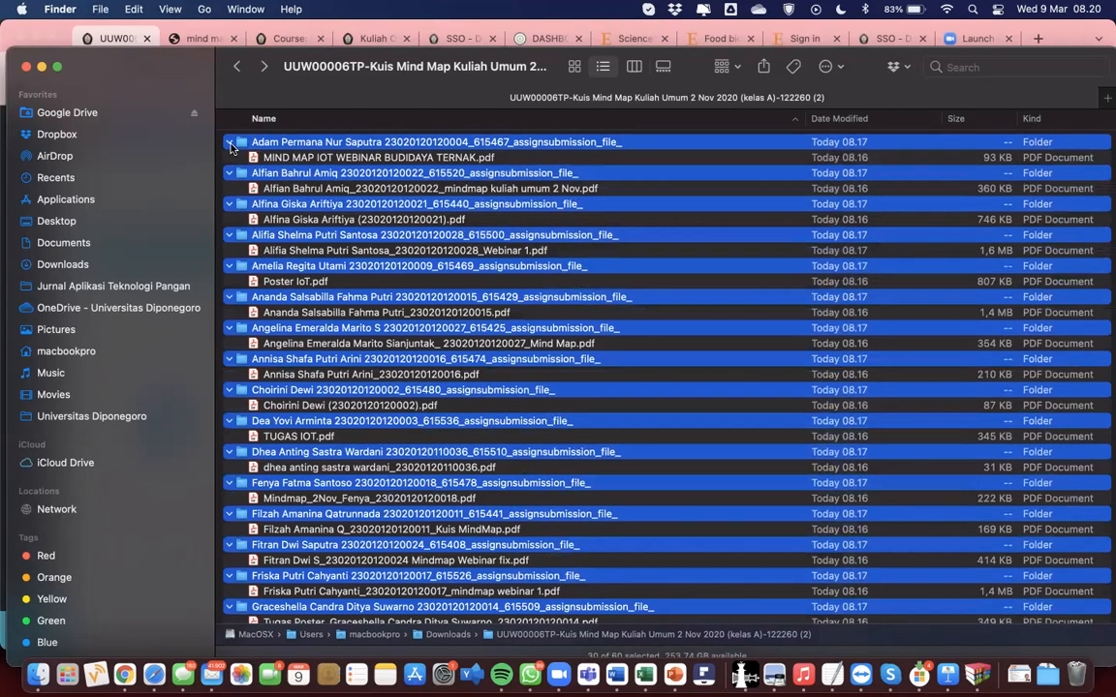
left_click(230, 144, "alt")
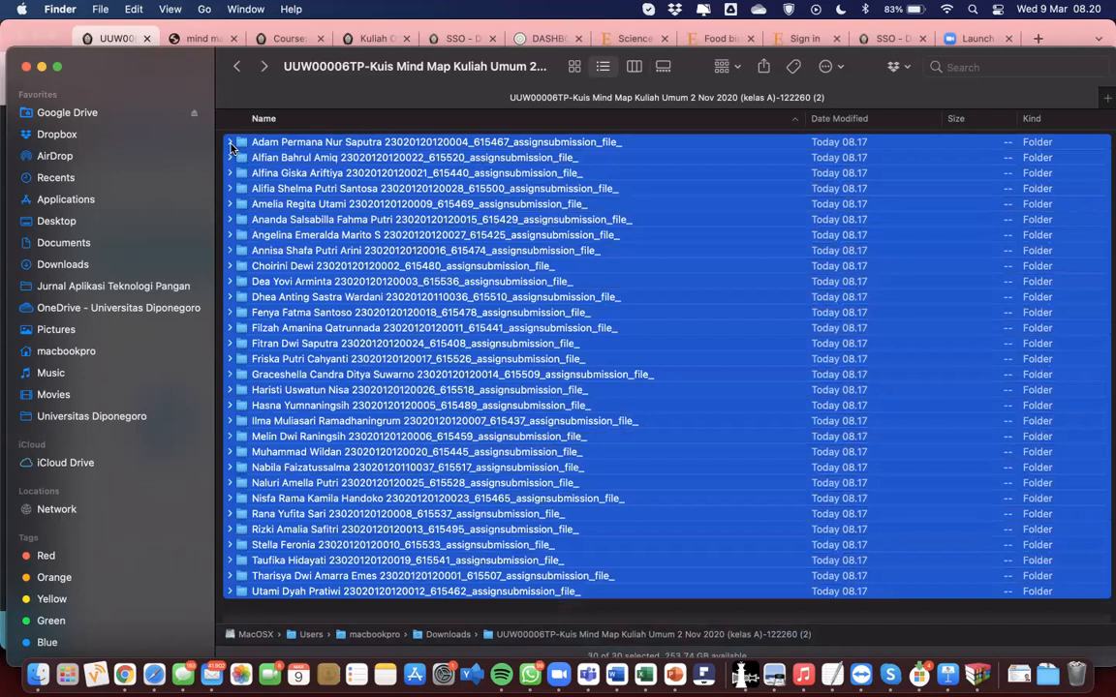
left_click(230, 144, "alt")
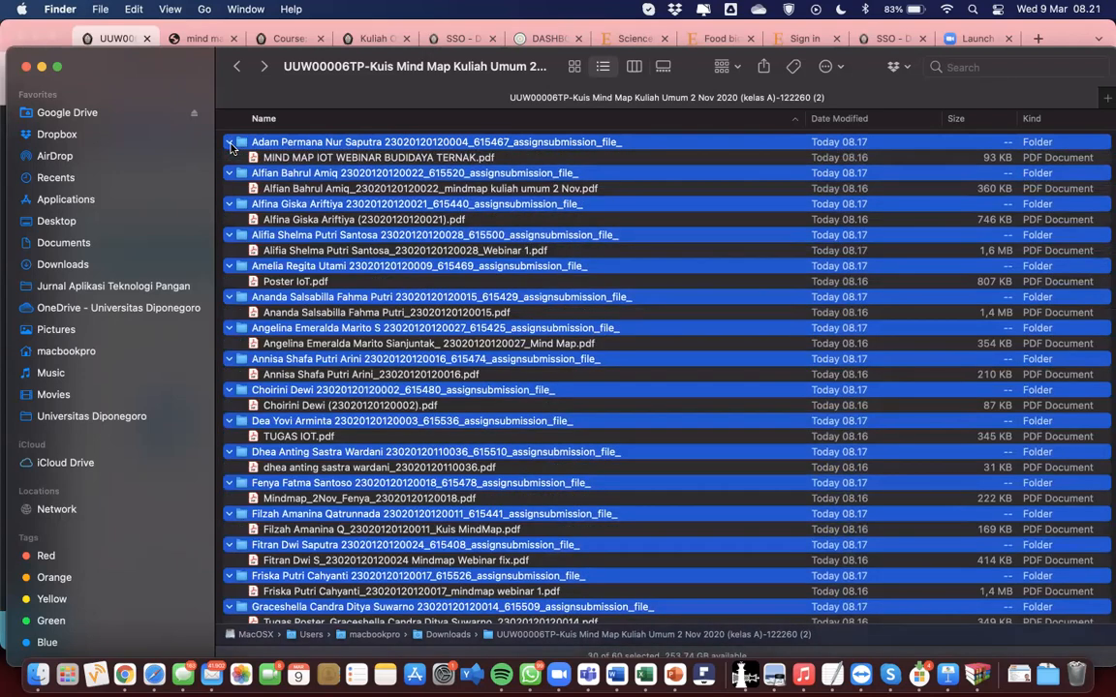
left_click(260, 157)
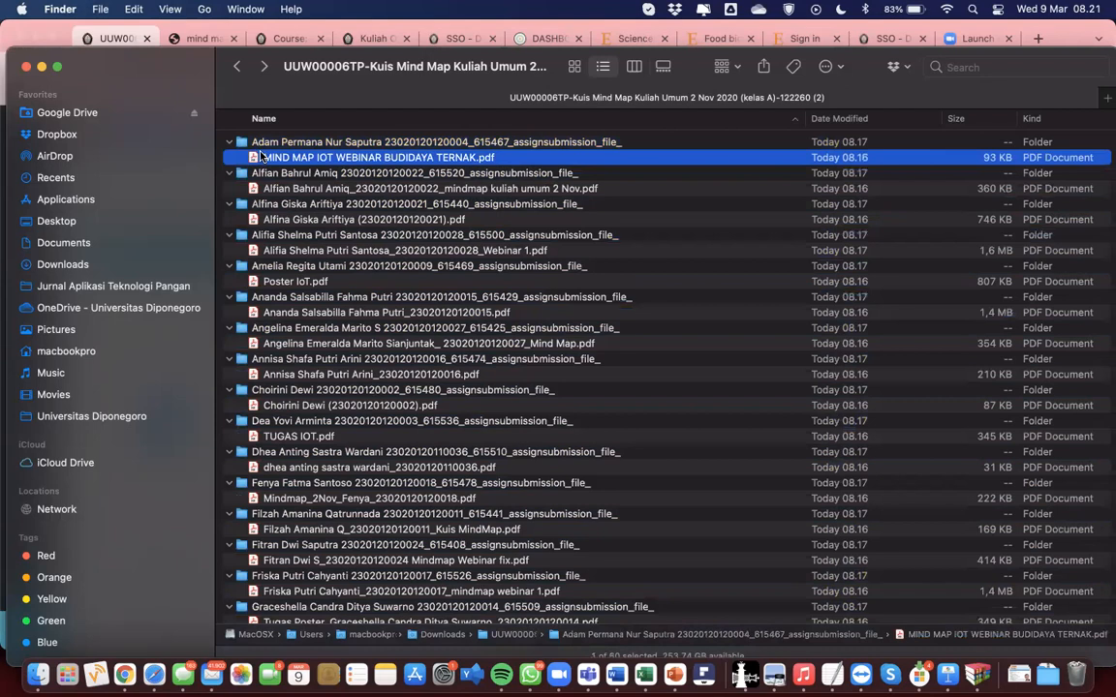
Step: Quick Look several students' PDFs in turn, including the Smart Farm design in Poster IoT.pdf
key("space")
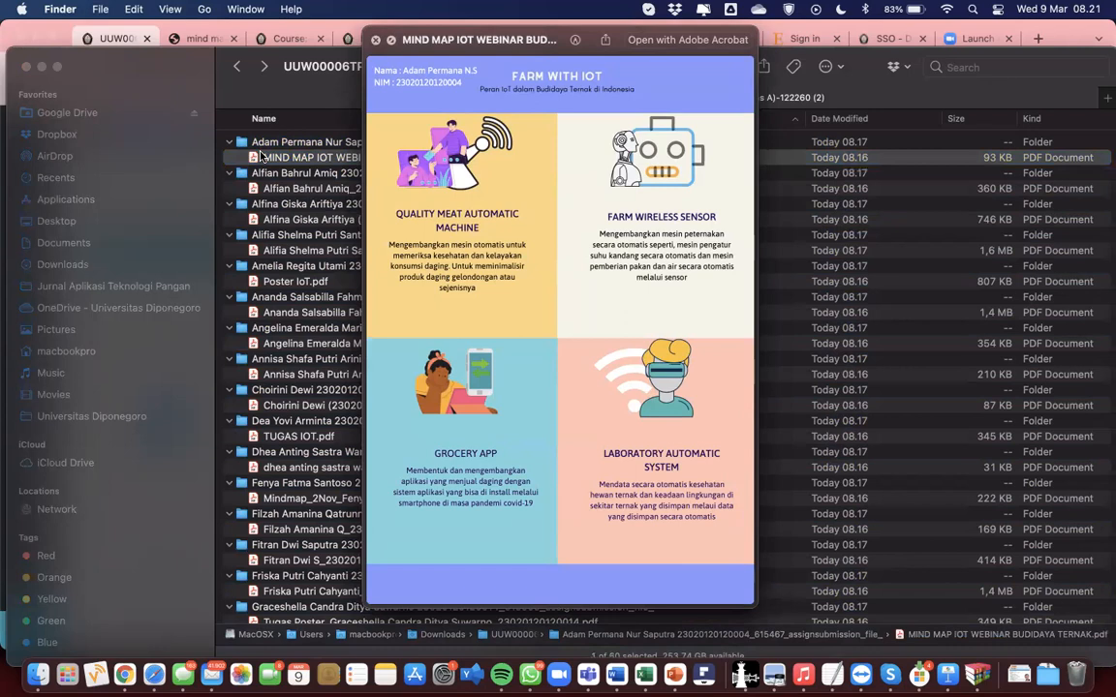
key("Down")
key("Down")
key("Down")
key("Up")
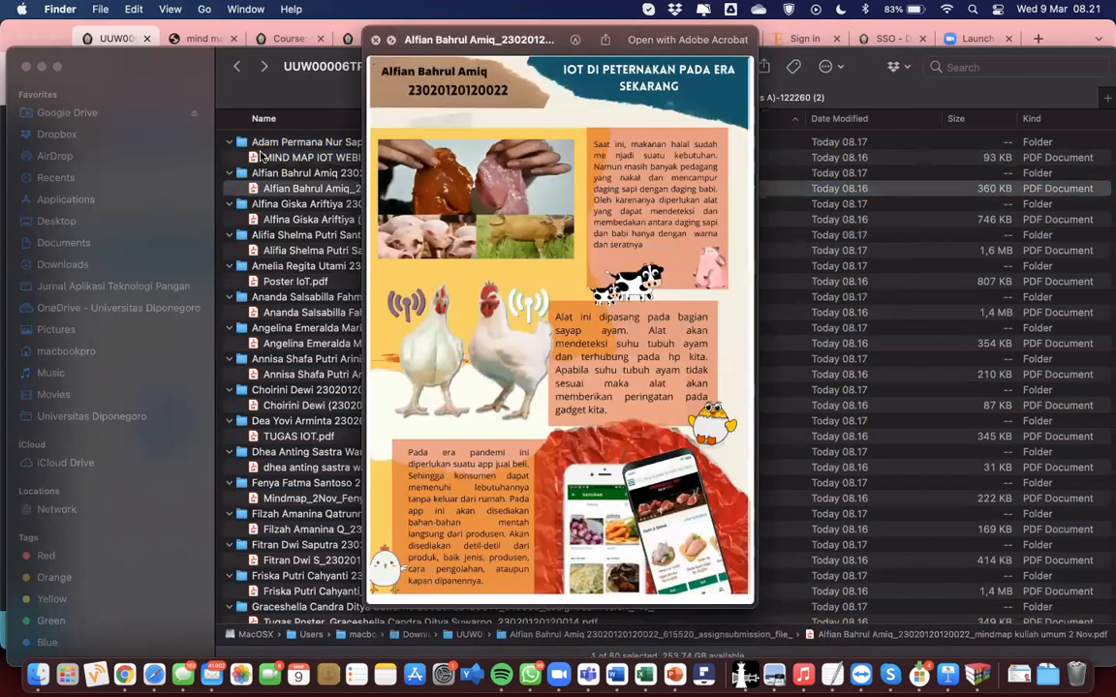
key("Down")
key("Down")
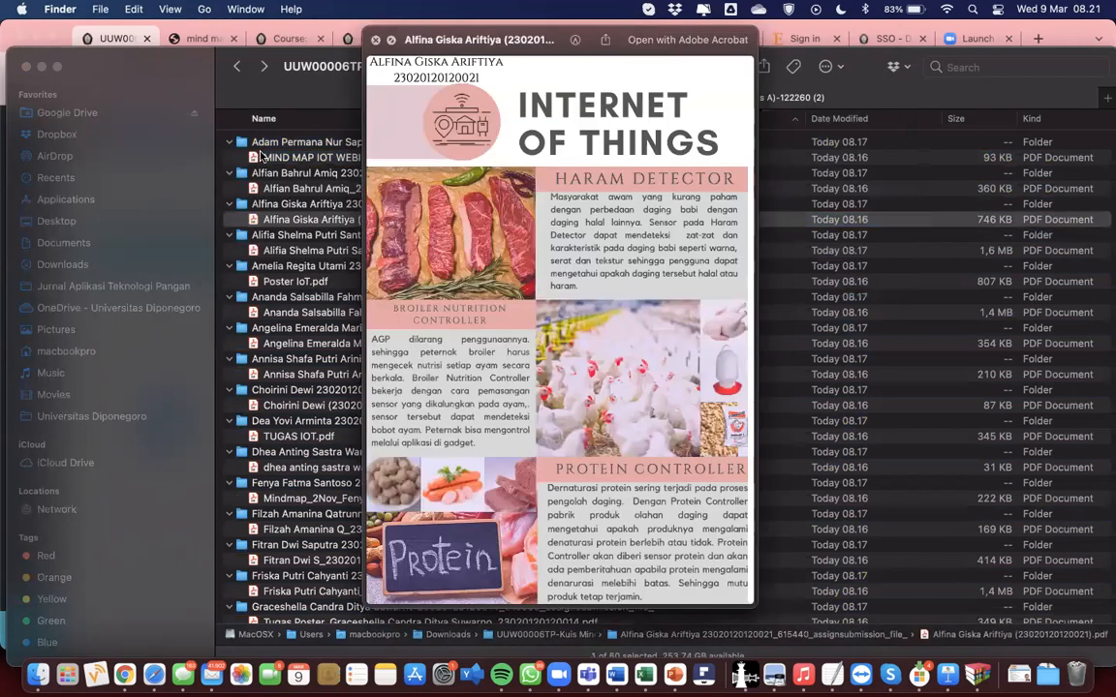
key("Down")
key("Down")
key("Down")
key("Up")
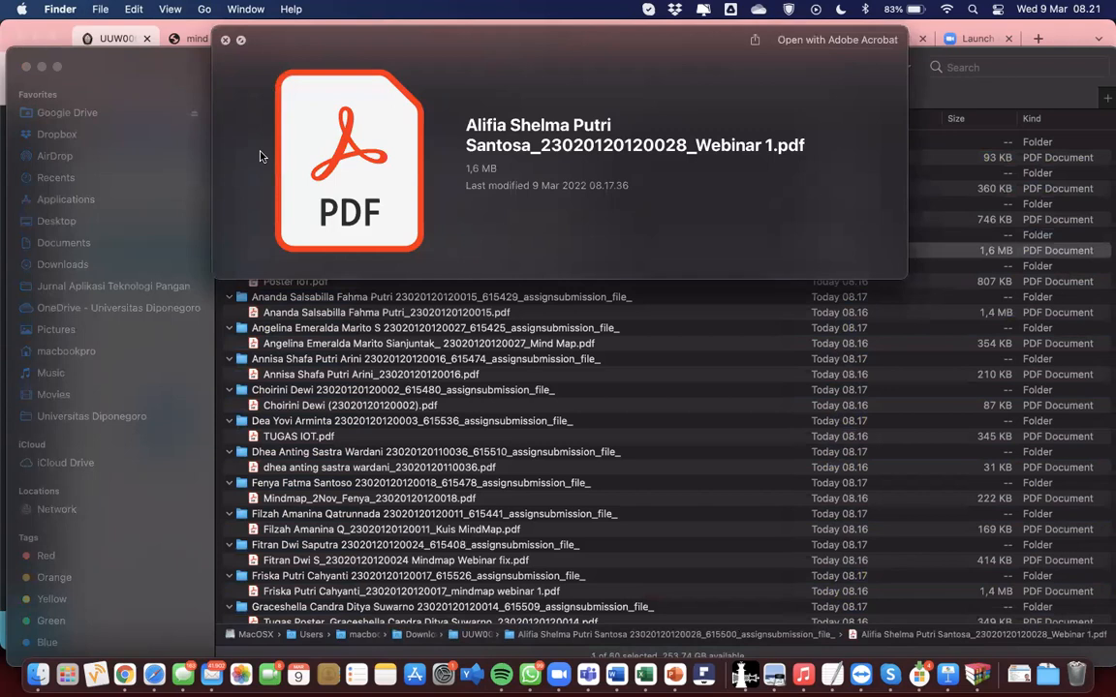
key("space")
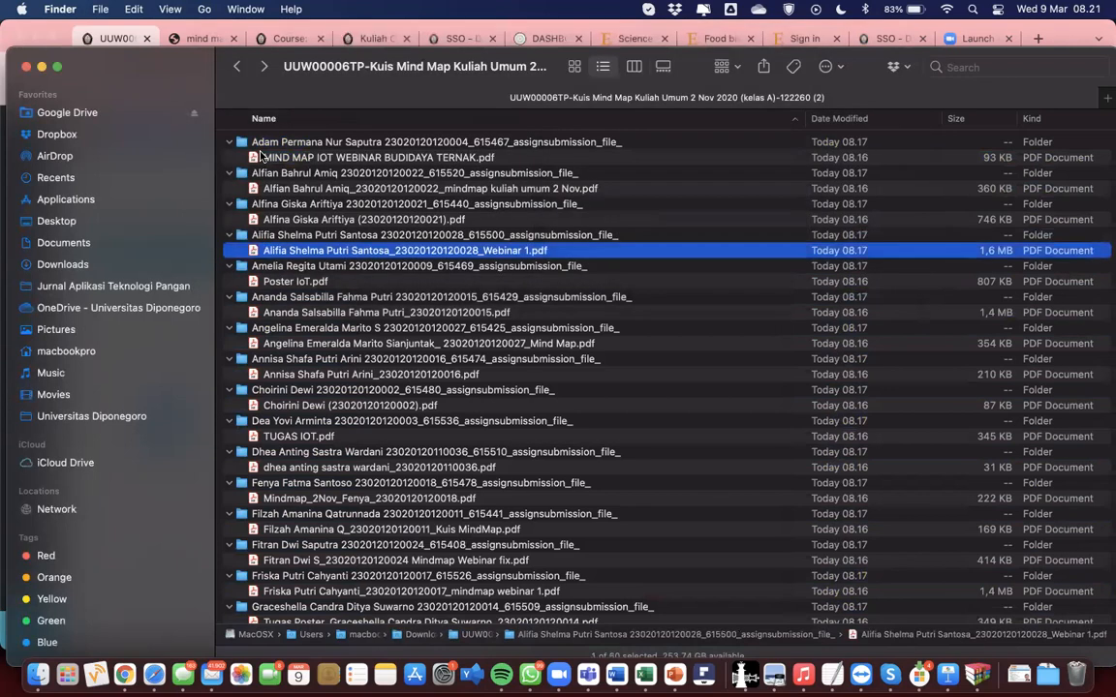
key("Down")
key("Down")
key("space")
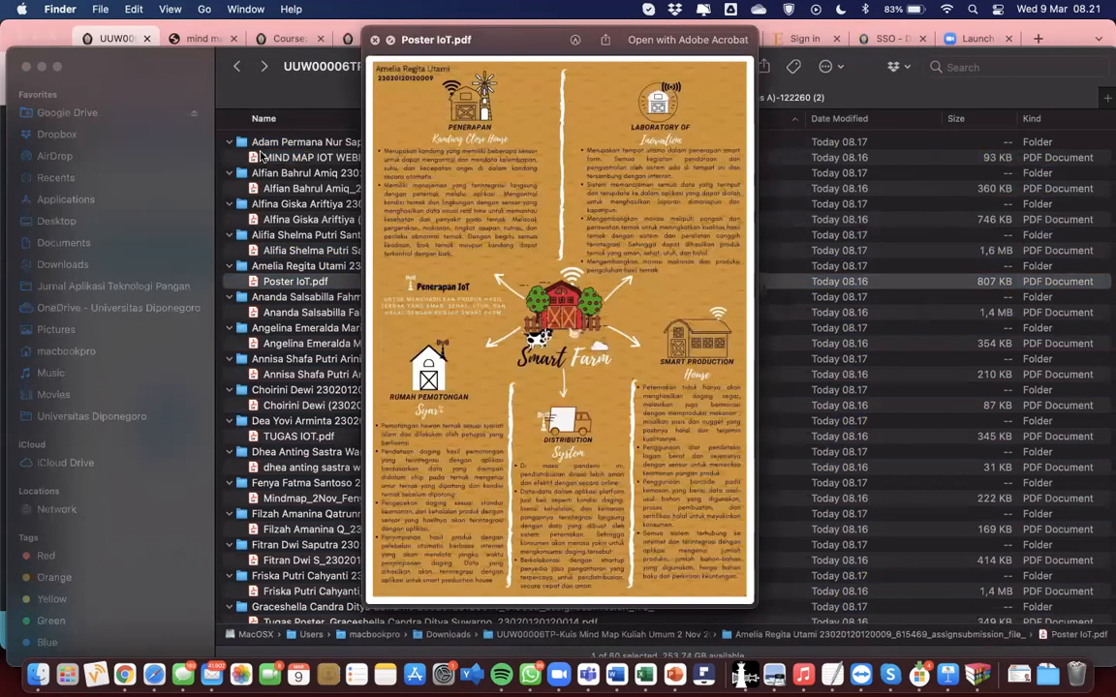
key("Down")
key("Down")
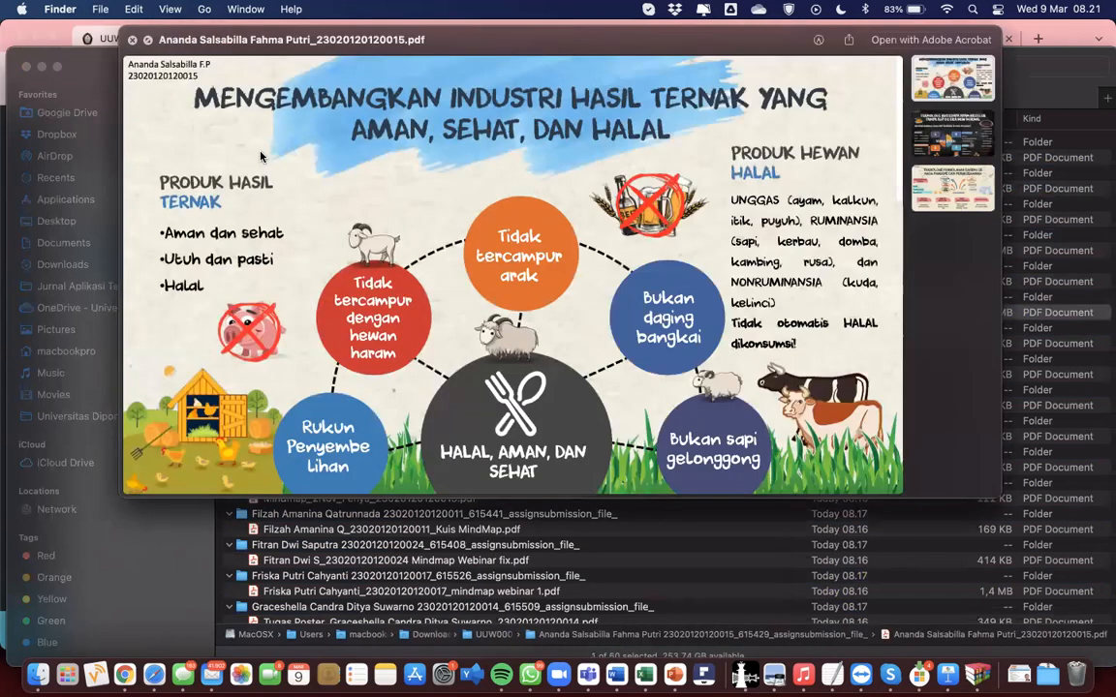
key("Down")
key("Down")
key("Down")
key("space")
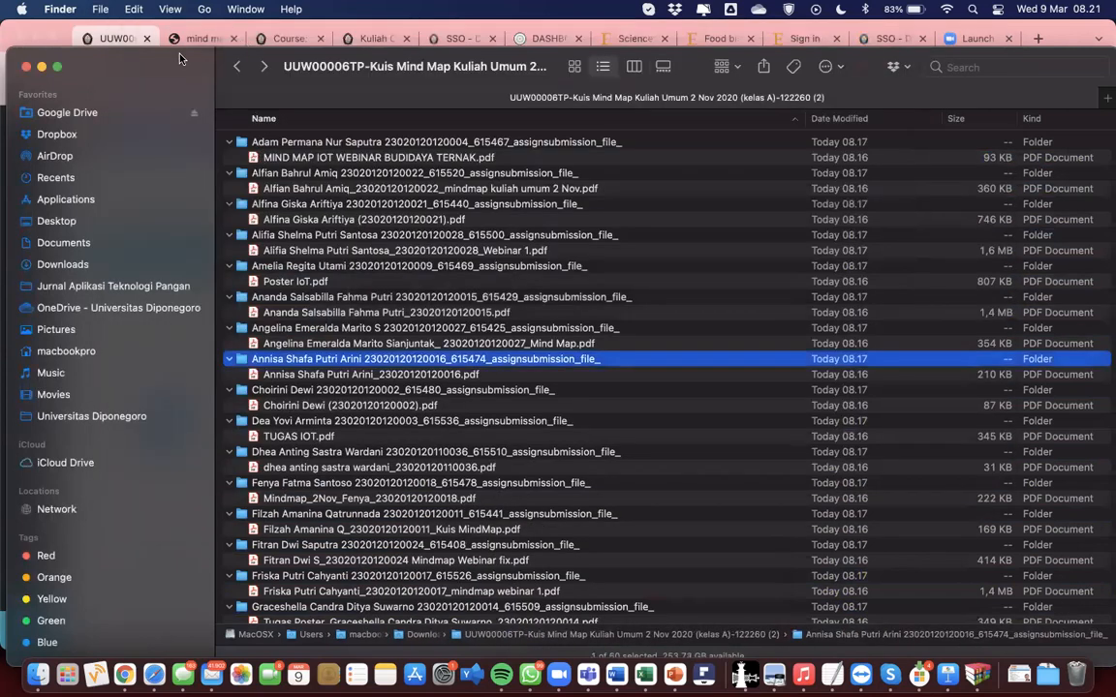
Step: Close the submissions folder window, return to the Chrome grading page, and leave it for the Dashboard
left_click(25, 66)
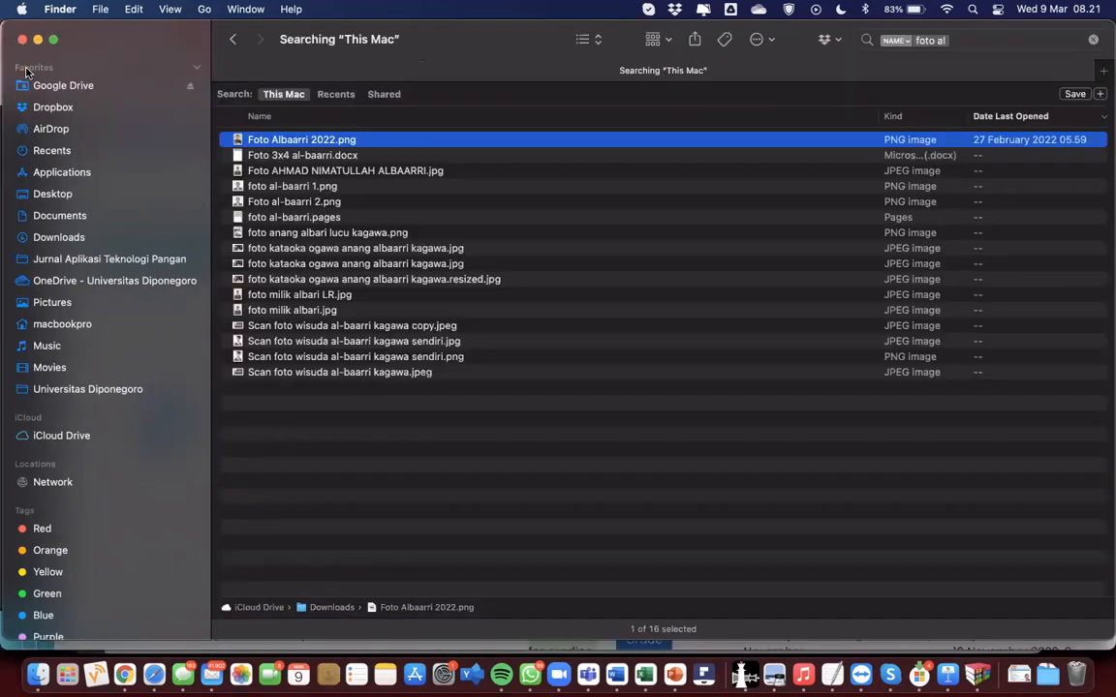
left_click(124, 675)
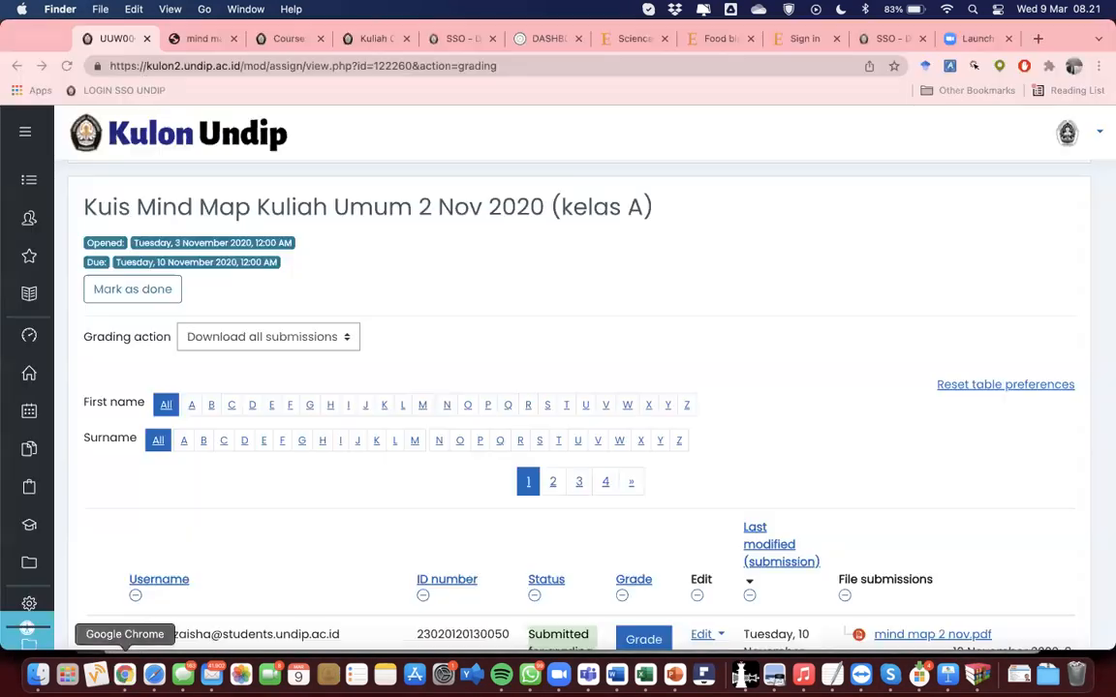
scroll(465, 327, "up", 2)
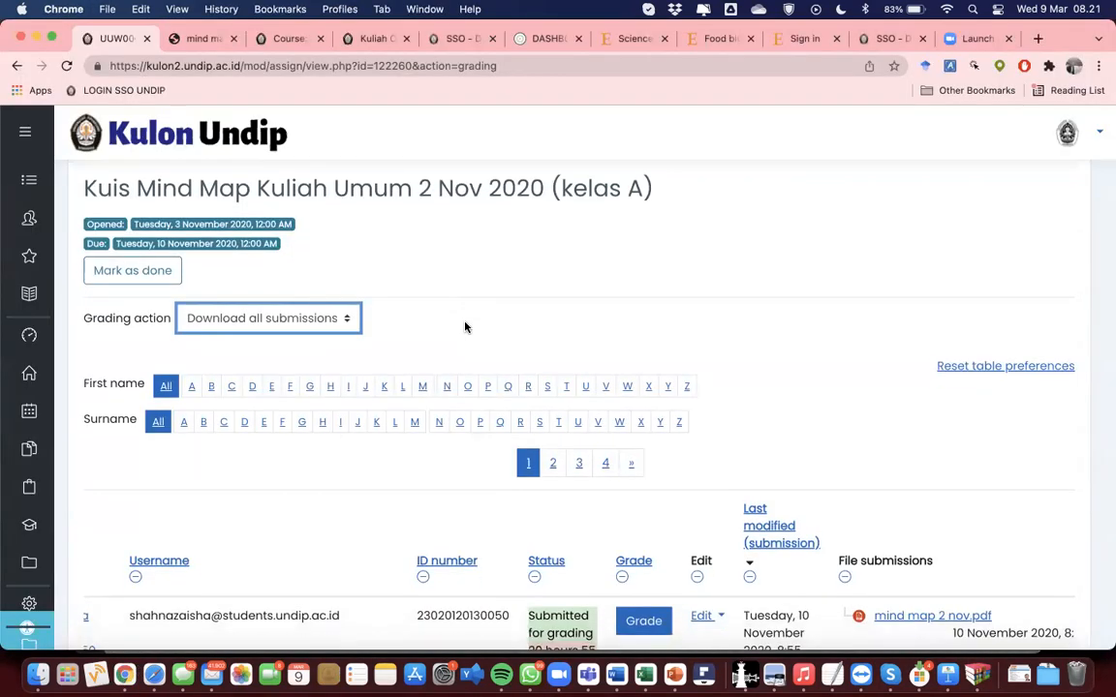
scroll(465, 328, "up", 4)
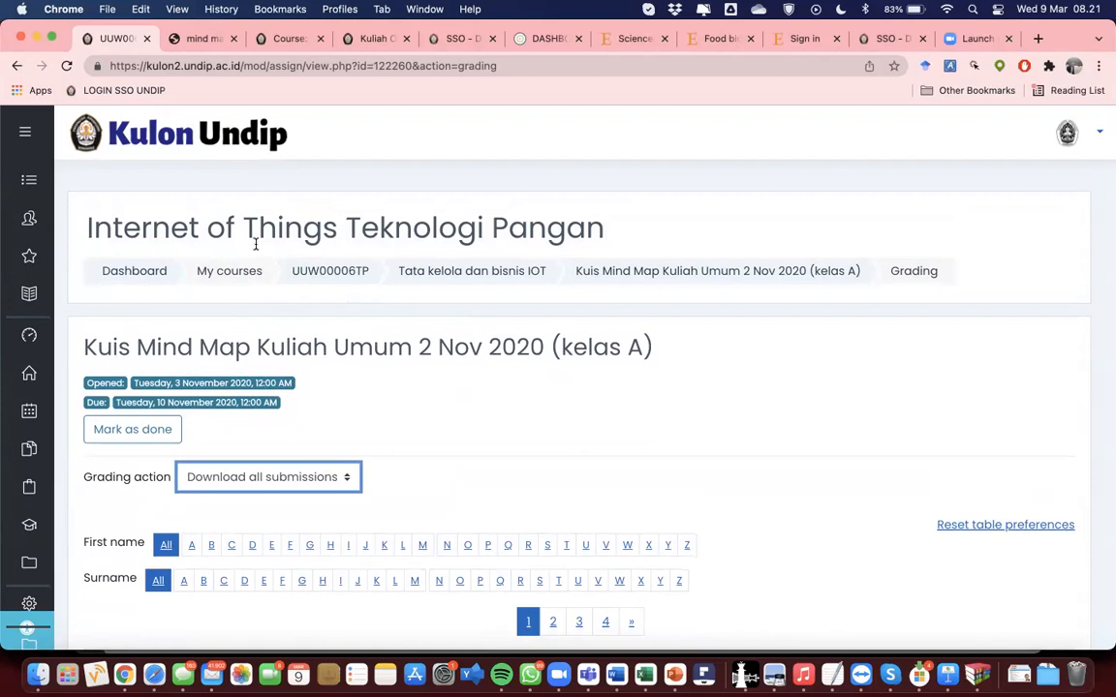
left_click(155, 272)
left_click(603, 275)
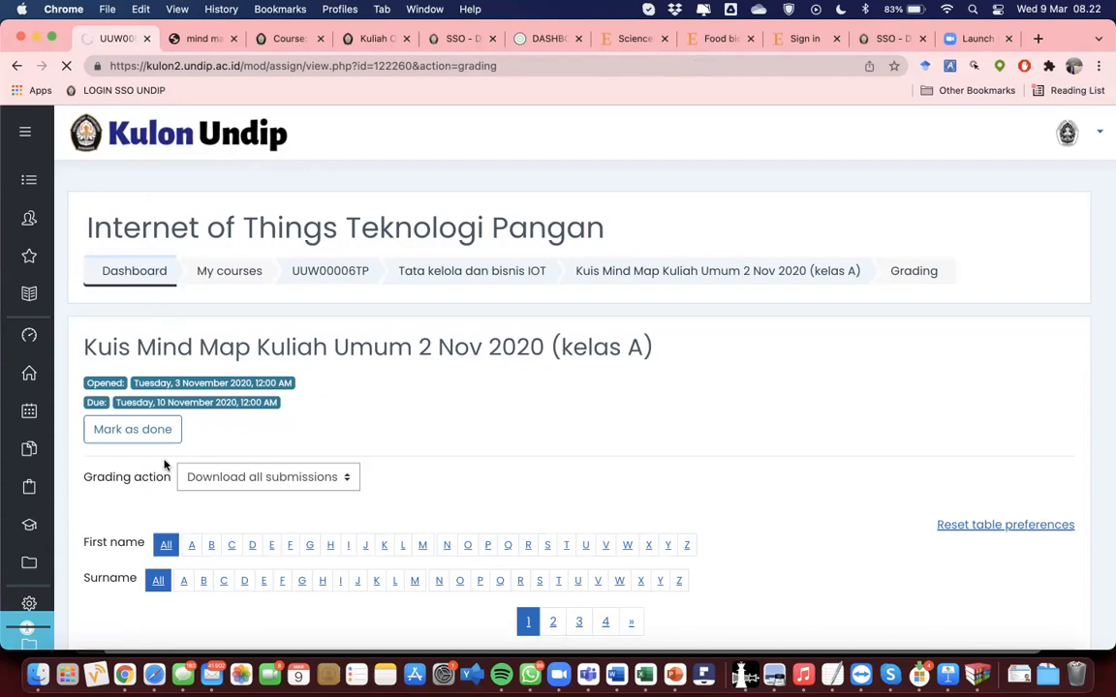
Step: From the Dashboard, look through the Bioteknologi Pangan B course, then return to the course list
left_click(151, 261)
scroll(262, 324, "down", 5)
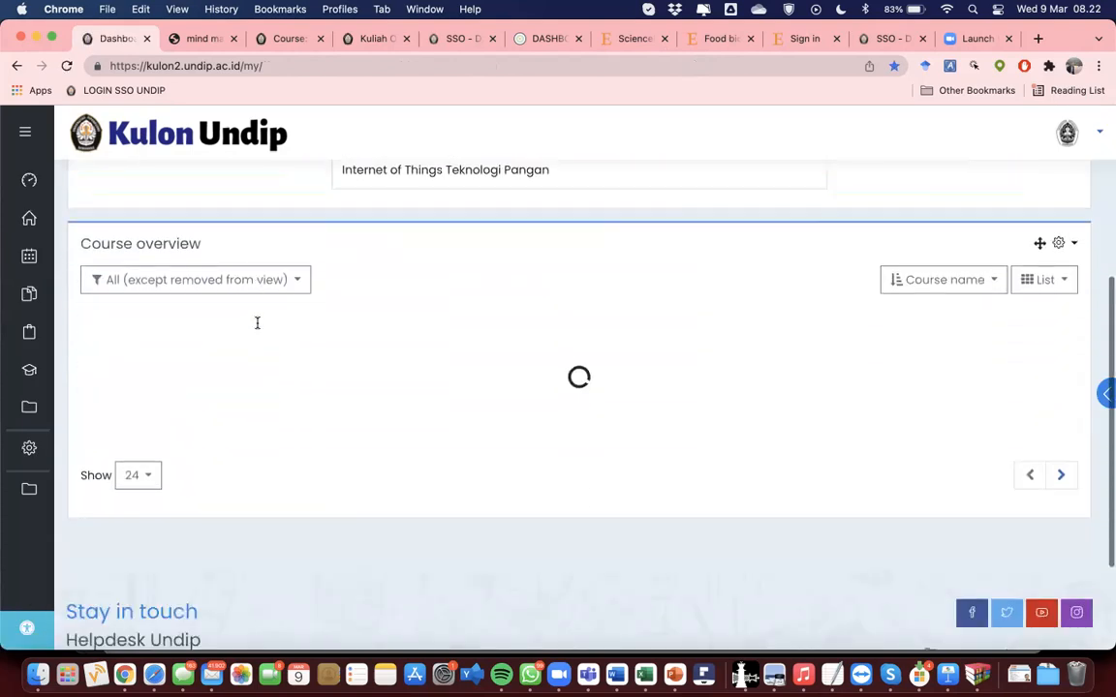
scroll(257, 322, "down", 2)
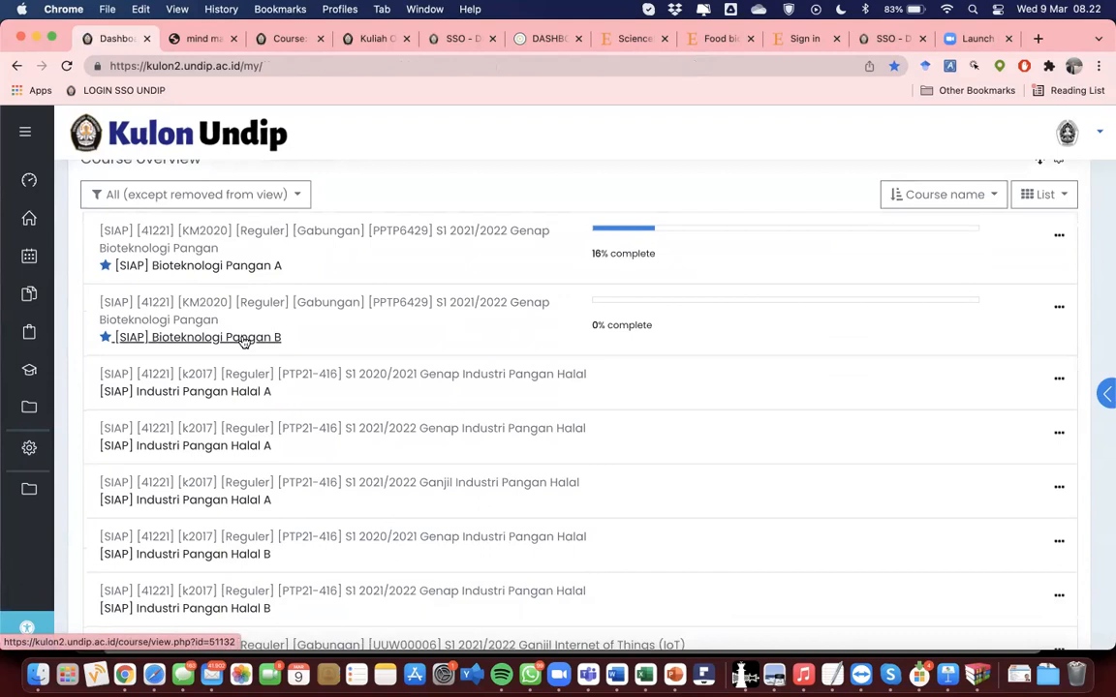
left_click(244, 338)
scroll(358, 332, "down", 10)
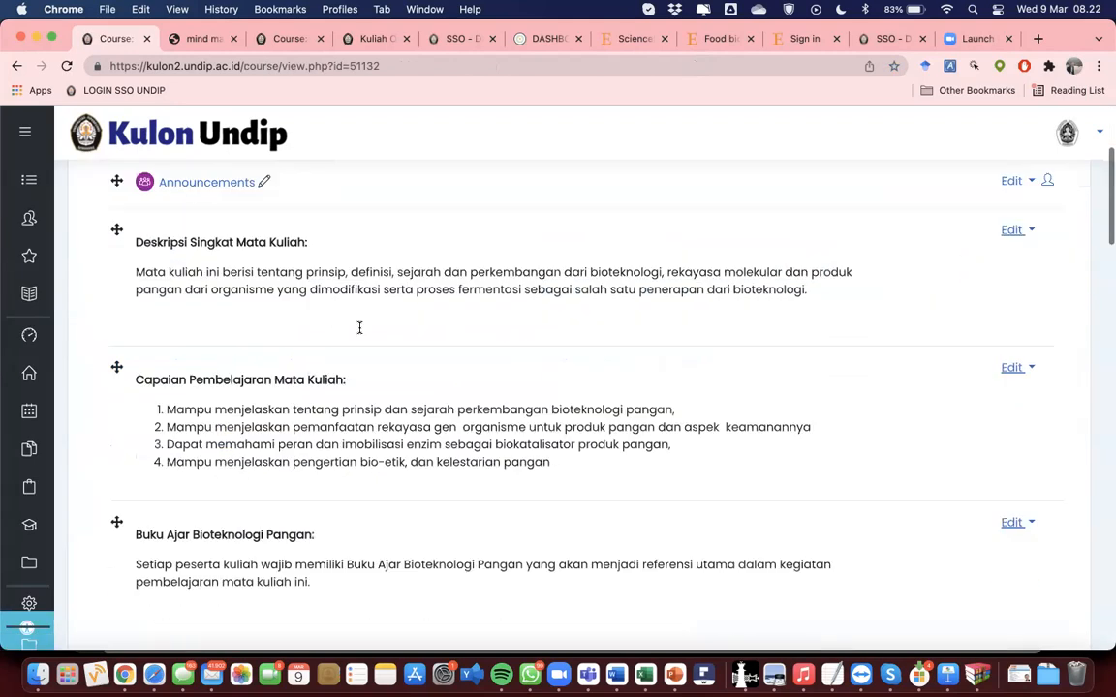
scroll(358, 332, "down", 5)
scroll(359, 332, "up", 6)
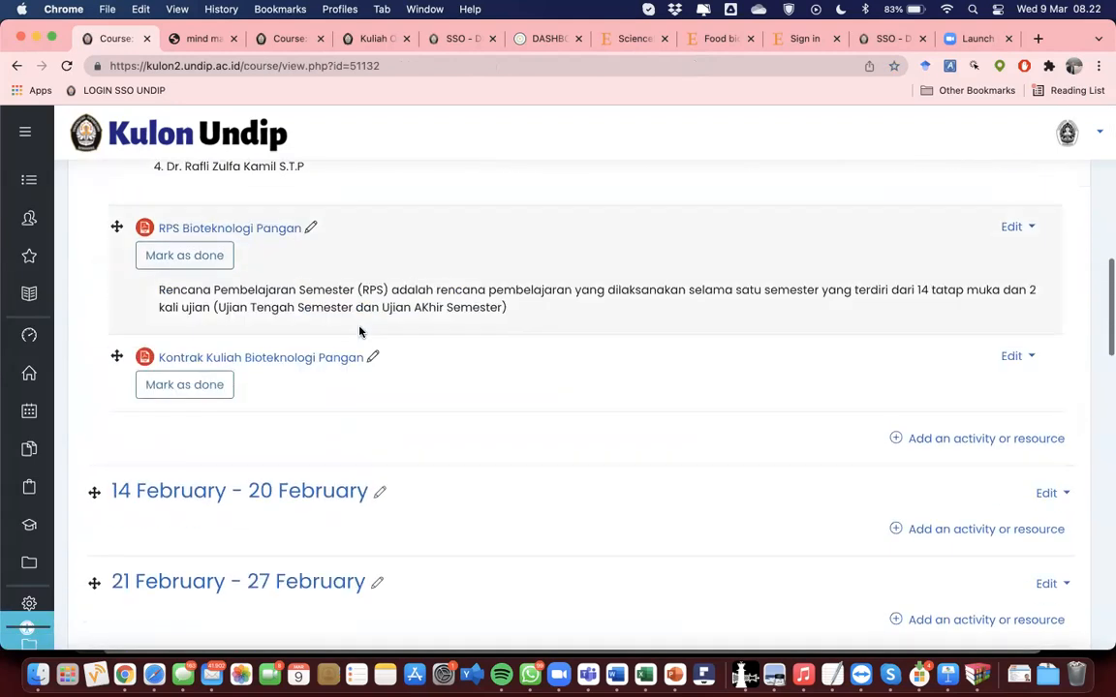
scroll(359, 333, "up", 2)
left_click(16, 65)
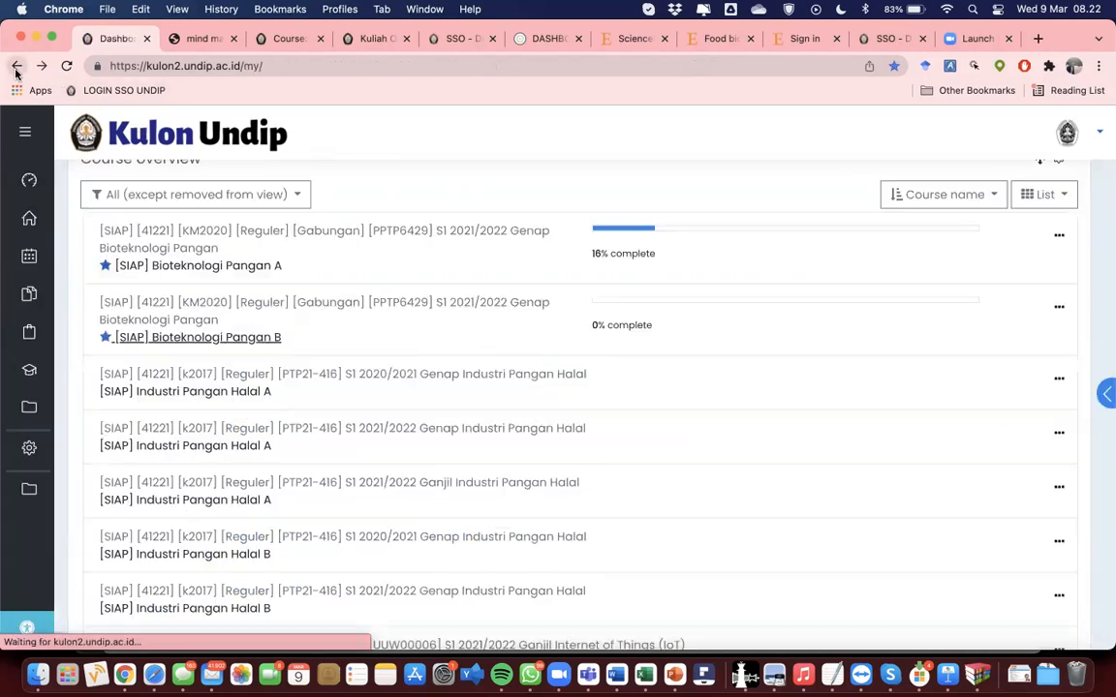
Step: Open the [SIAP] Bioteknologi Pangan A course and scroll down to the Tugas Pengumpulan Poster item
left_click(184, 267)
scroll(345, 311, "down", 5)
scroll(345, 311, "down", 8)
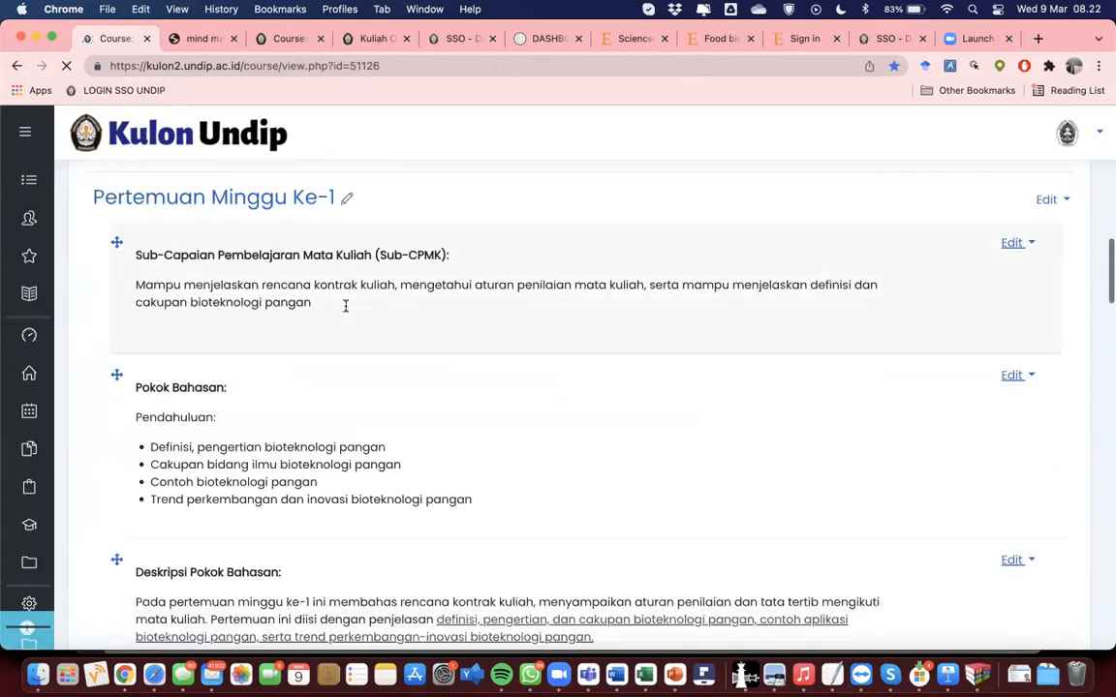
scroll(345, 306, "up", 3)
scroll(344, 308, "down", 7)
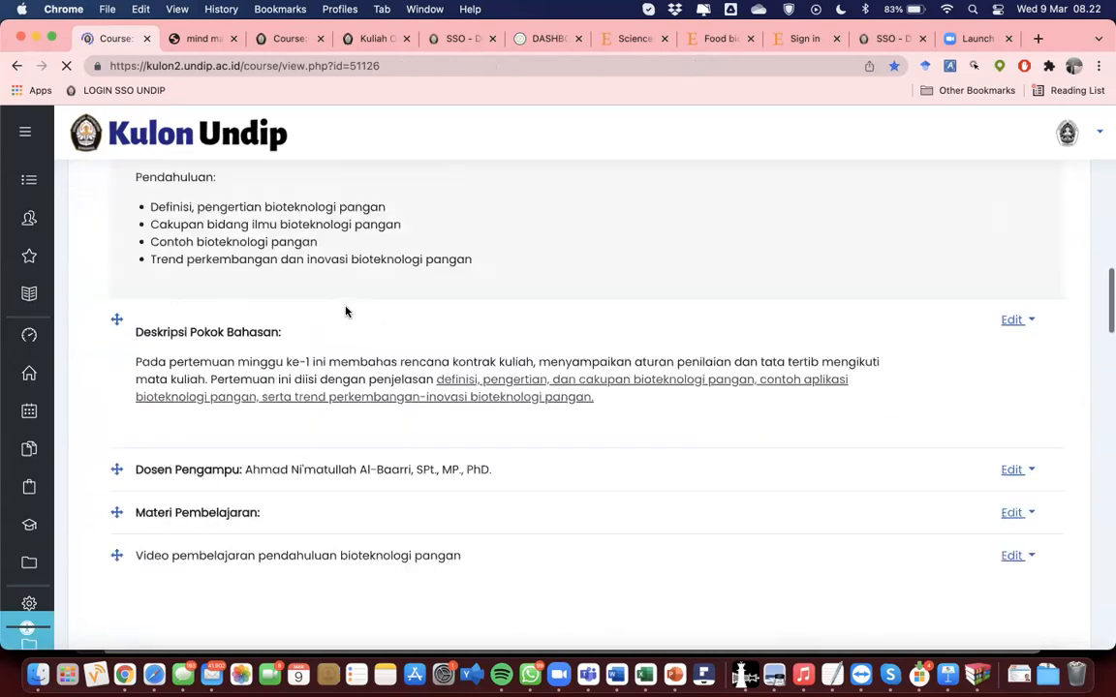
scroll(345, 311, "down", 4)
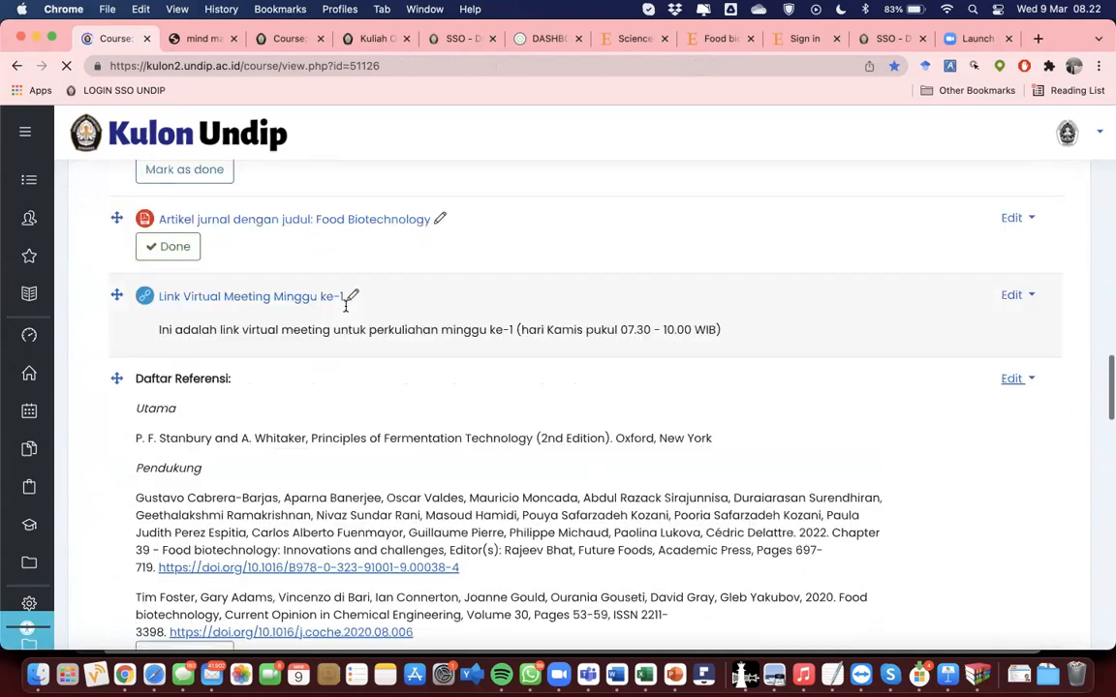
scroll(345, 306, "down", 4)
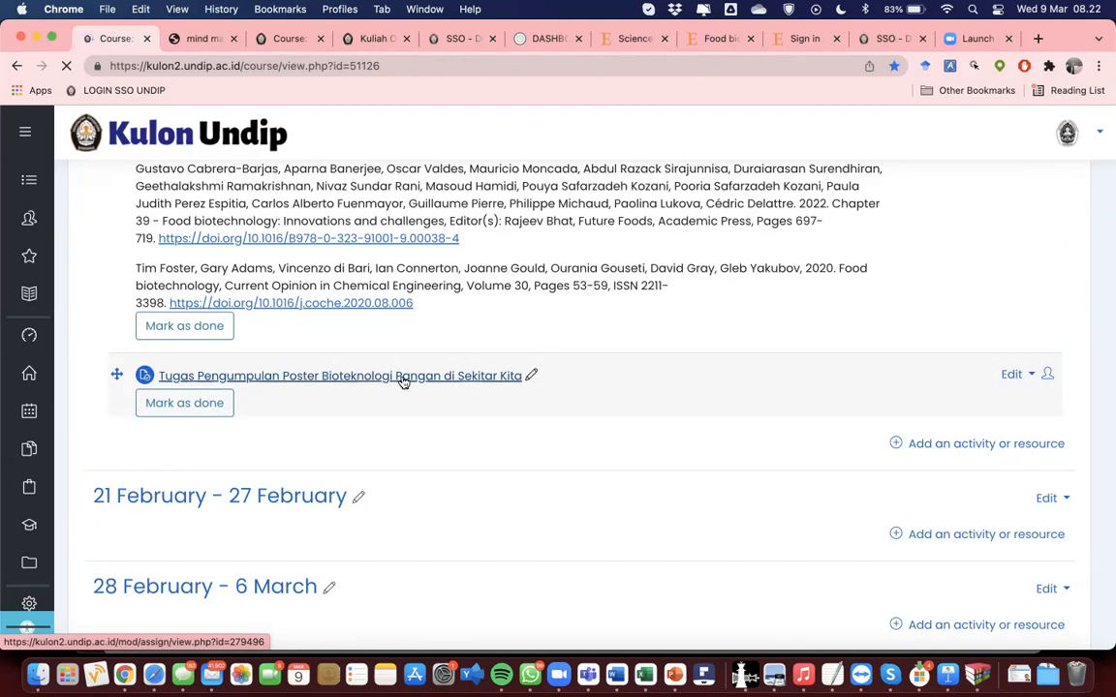
Step: Insert 'PDF' after 'Poster' in the assignment title and save it
left_click(531, 381)
key("Left")
key("alt+Right")
key("alt+Right")
key("alt+Right")
key("alt+Right")
key("alt+Right")
key("alt+Right")
key("alt+Right")
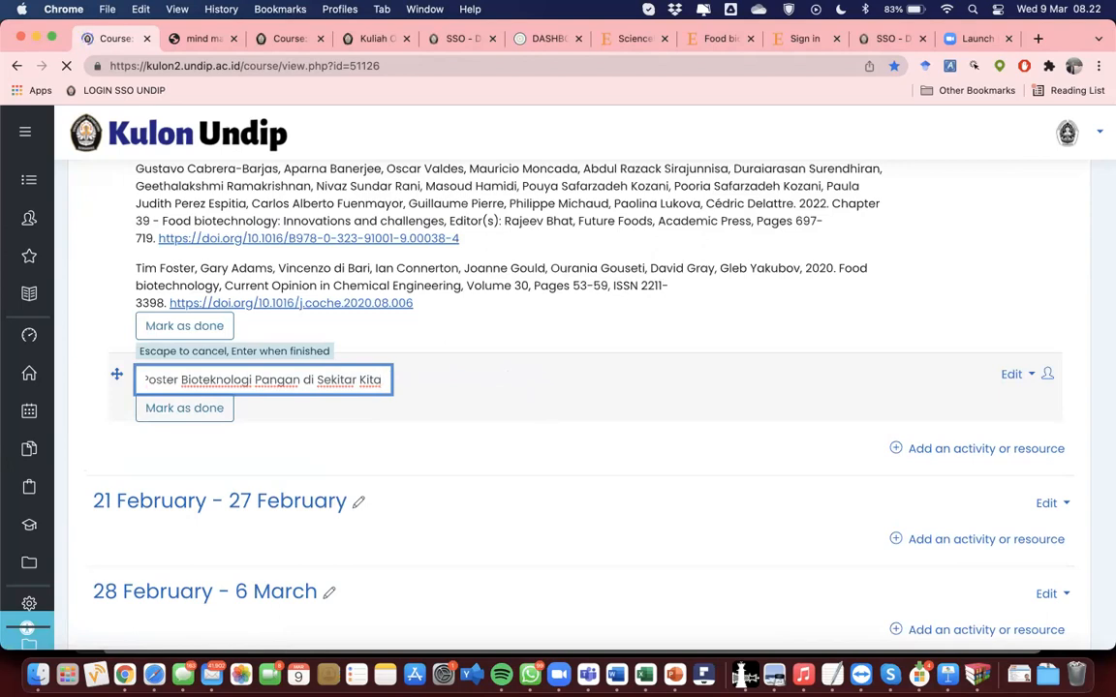
key("super+Left")
key("alt+Right")
key("alt+Right")
key("alt+Right")
type("PDF")
key("Return")
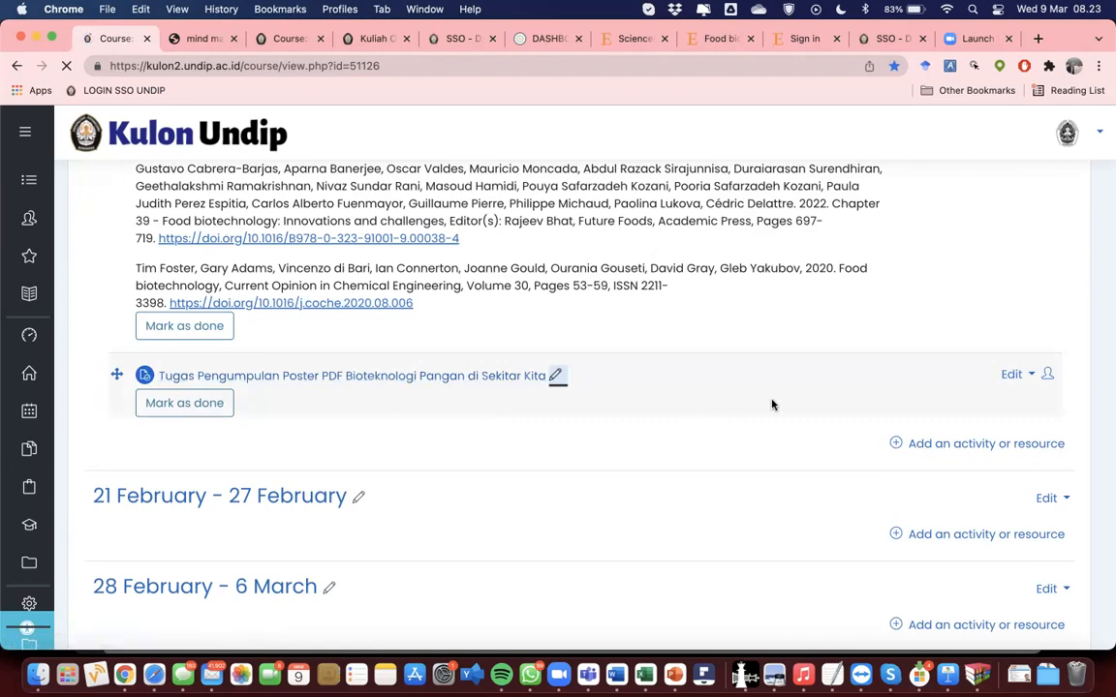
Step: In the poster assignment's settings, set Maximum submission size to 1MB, then save and return to the course
left_click(1011, 374)
left_click(986, 403)
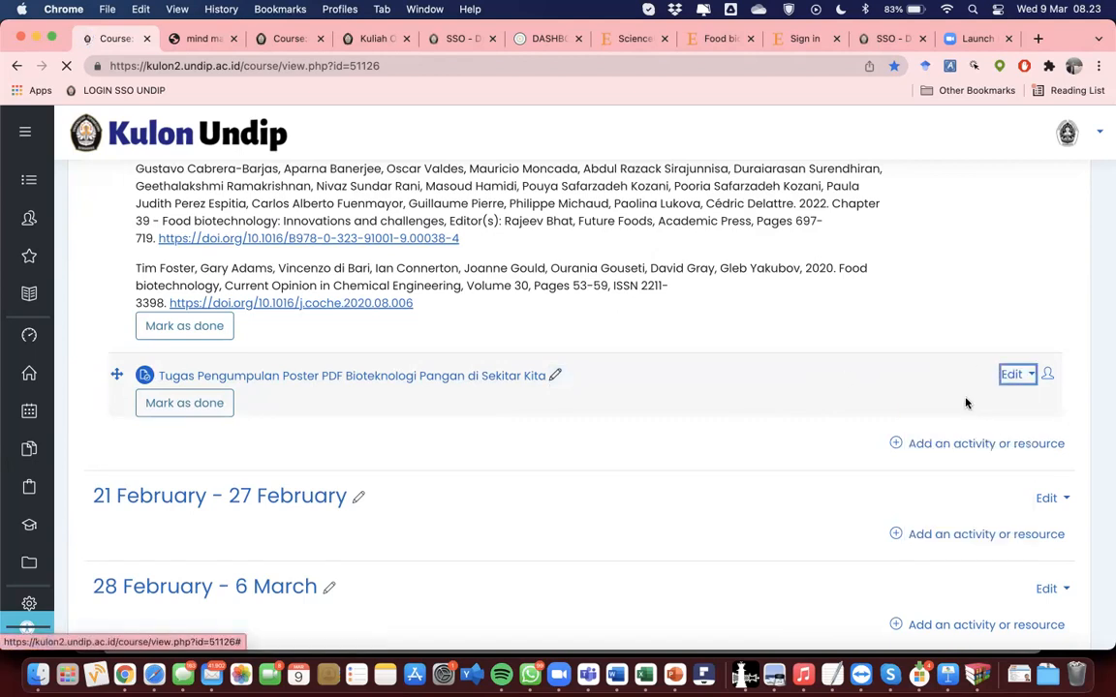
scroll(219, 423, "down", 10)
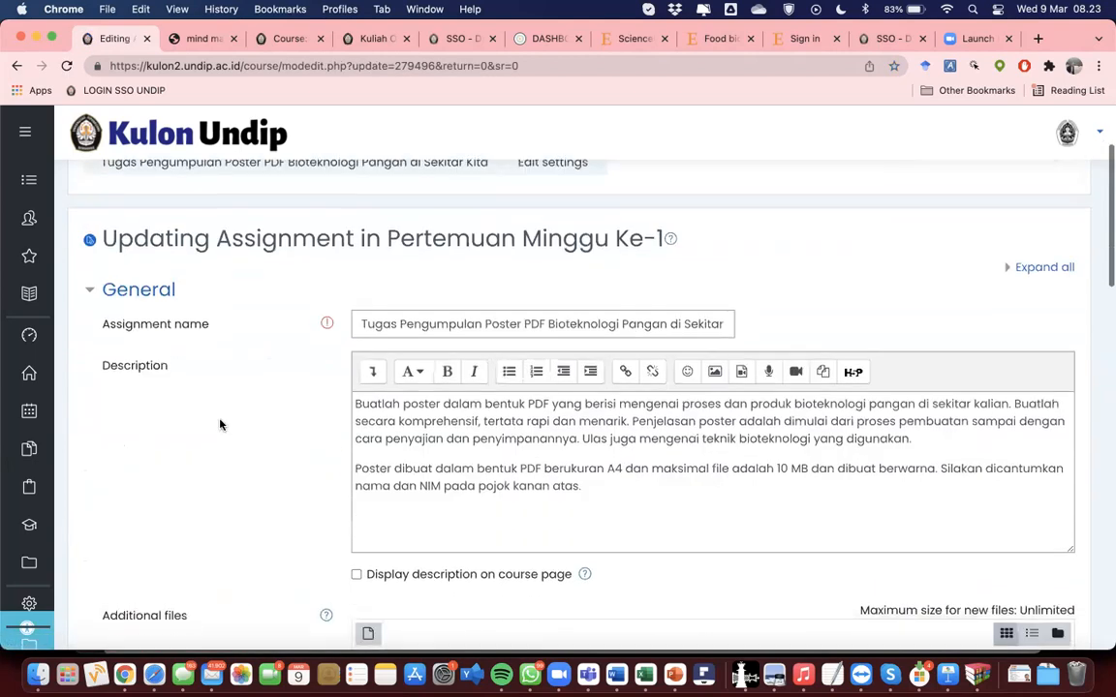
scroll(219, 424, "down", 6)
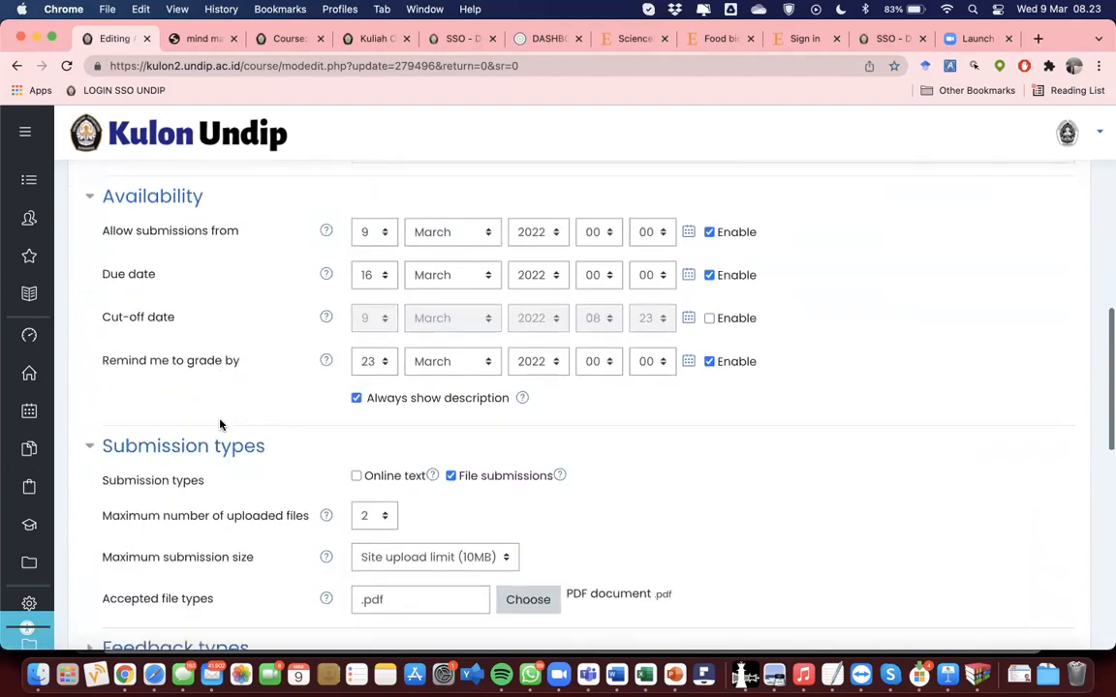
left_click(368, 501)
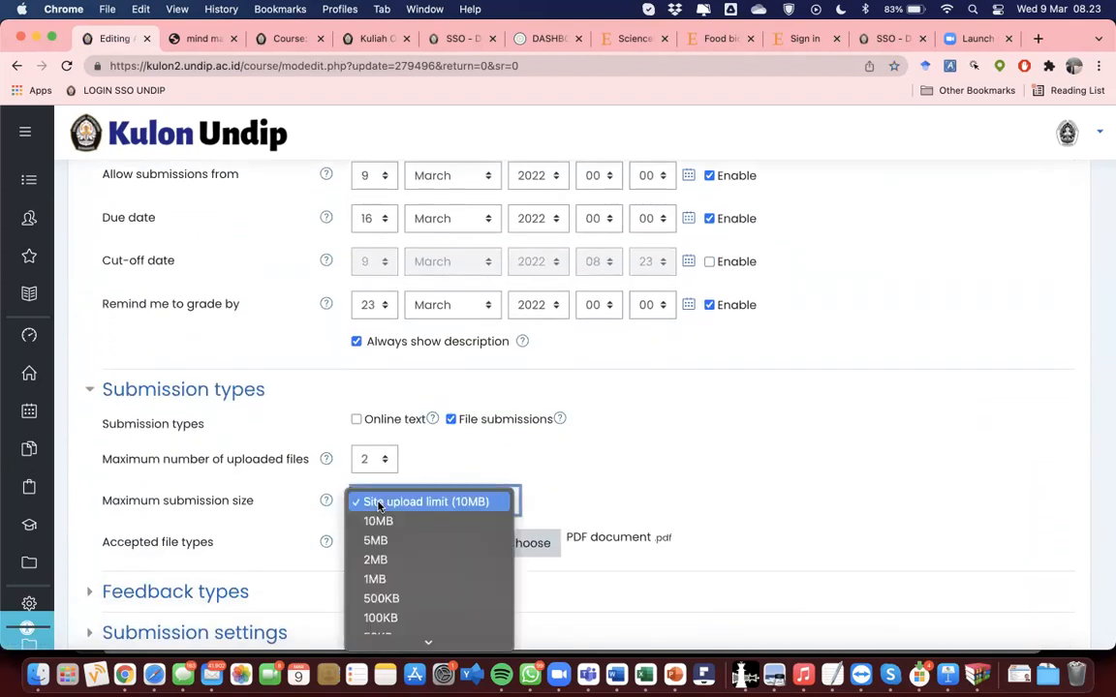
left_click(375, 579)
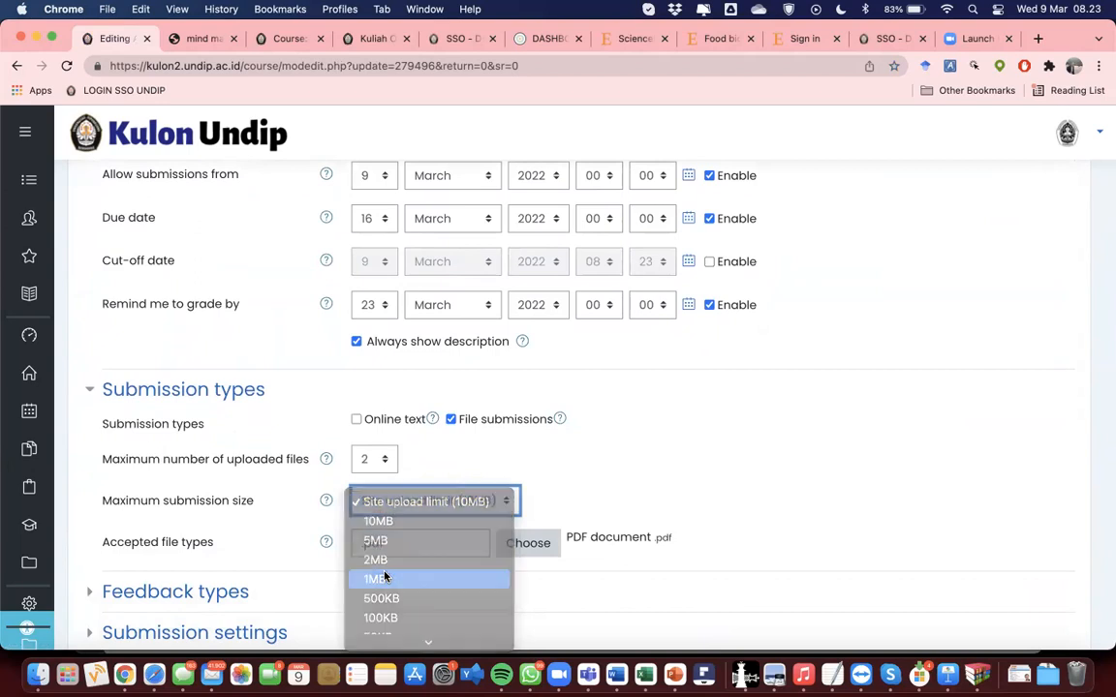
scroll(275, 508, "down", 3)
scroll(274, 508, "down", 8)
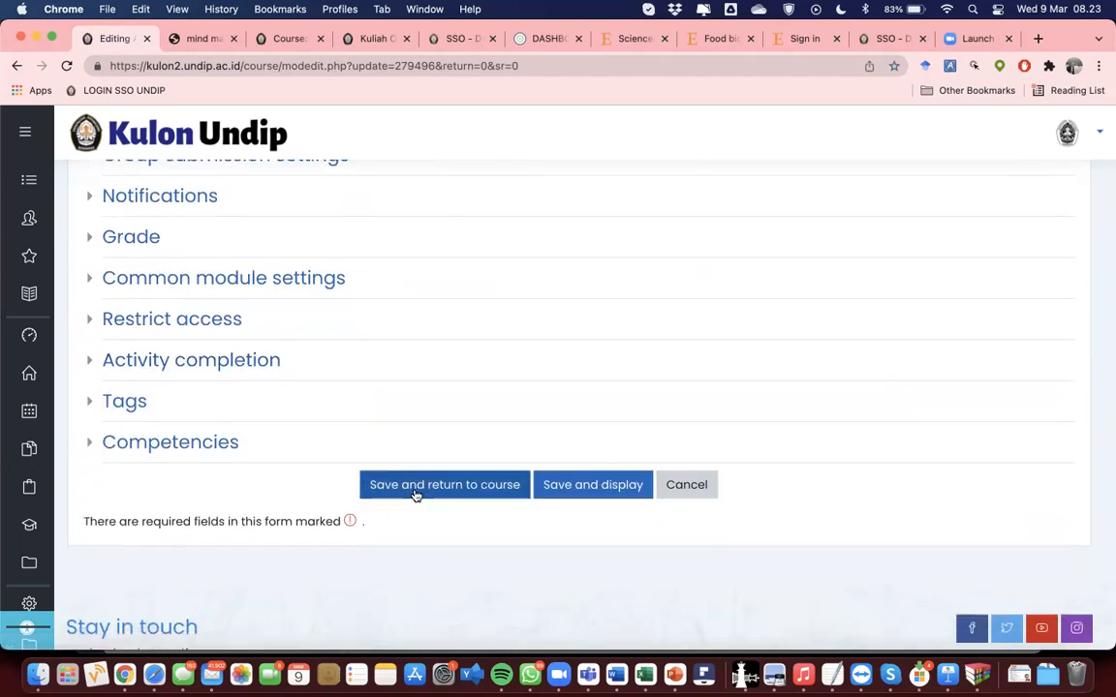
left_click(418, 493)
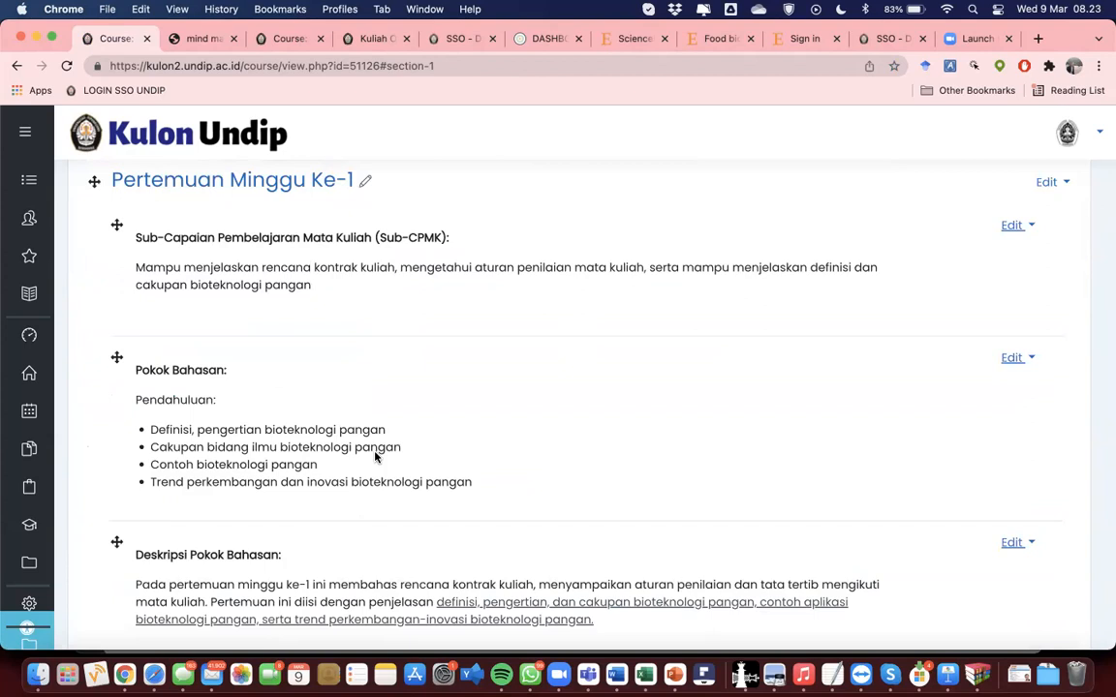
scroll(397, 407, "down", 2)
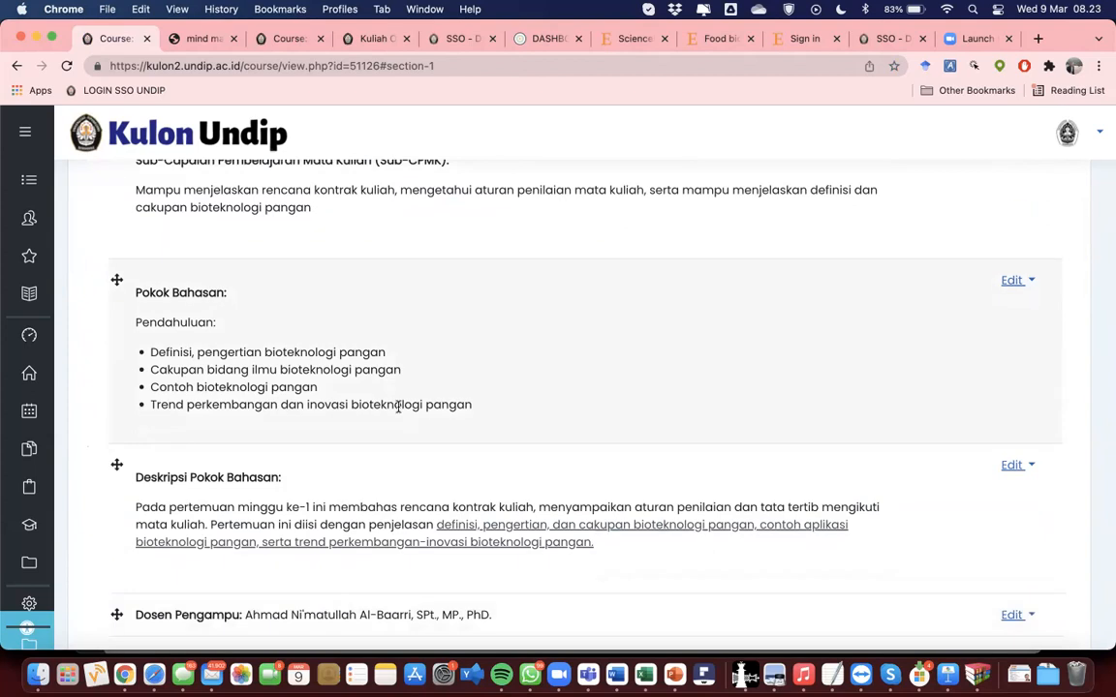